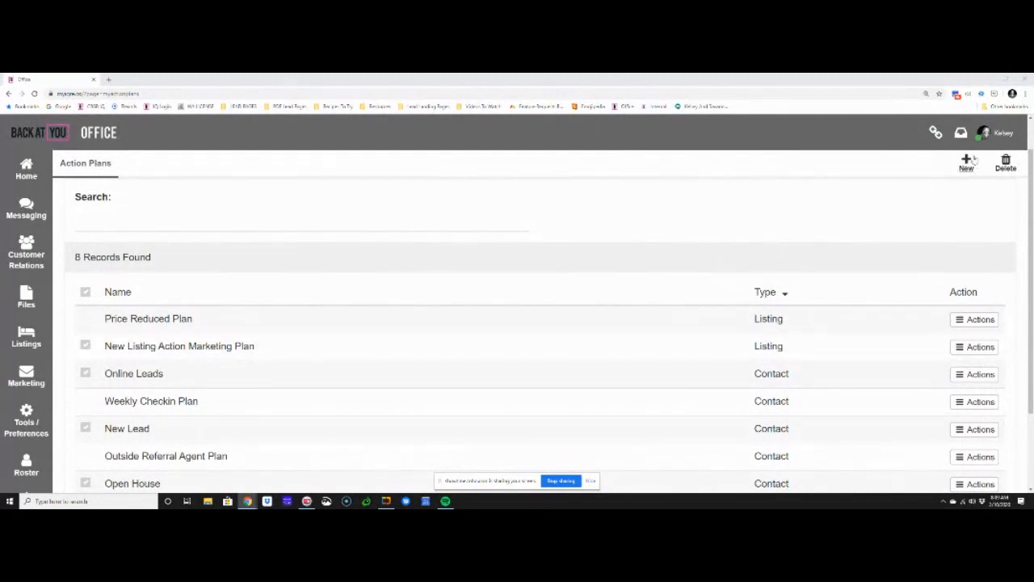
# Create and save a new action plan named "Marketing 12 Step Plan" with the plan type Listings
pyautogui.click(965, 165)
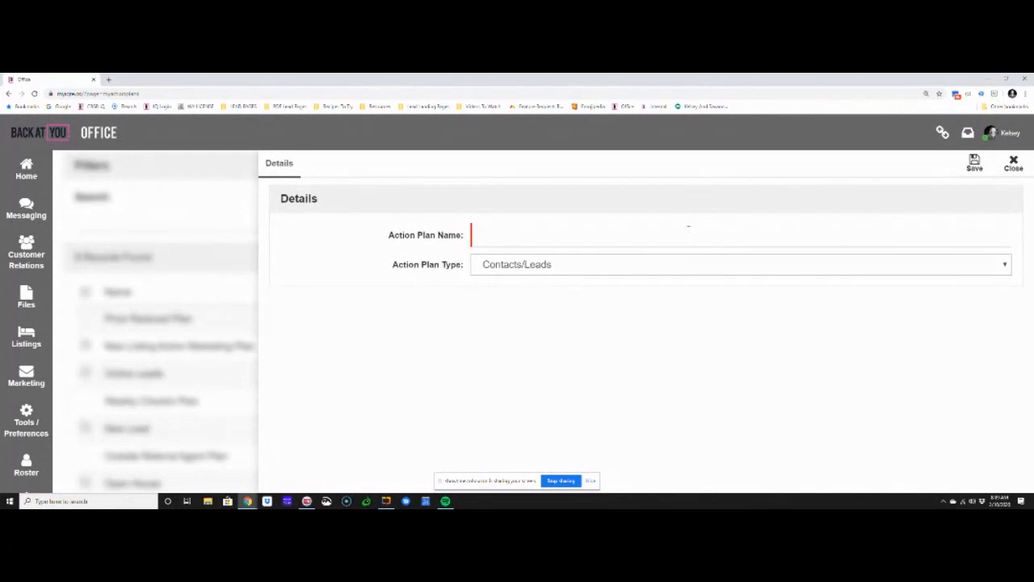
pyautogui.click(683, 233)
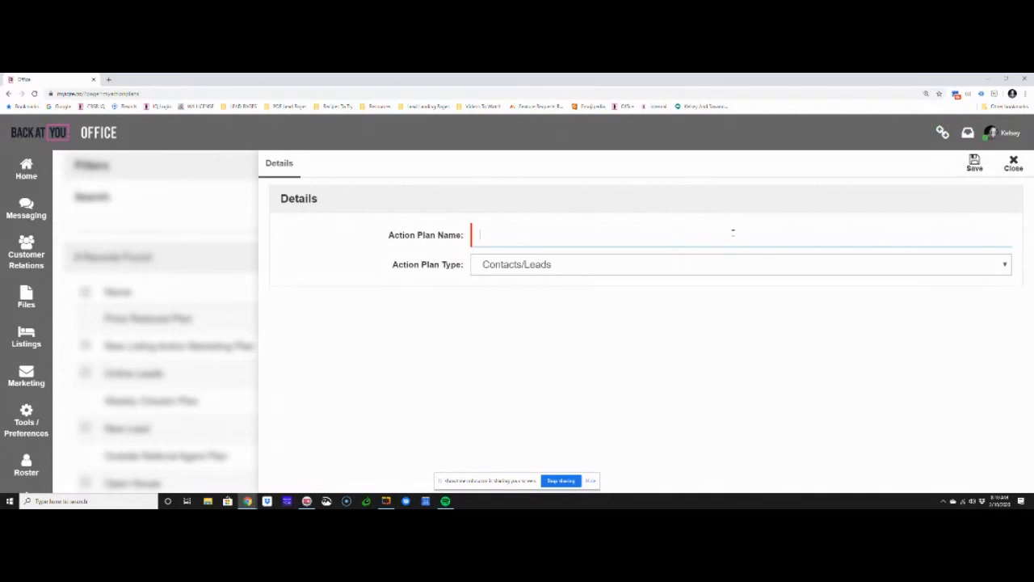
pyautogui.write('Marketing 12 Step Plan')
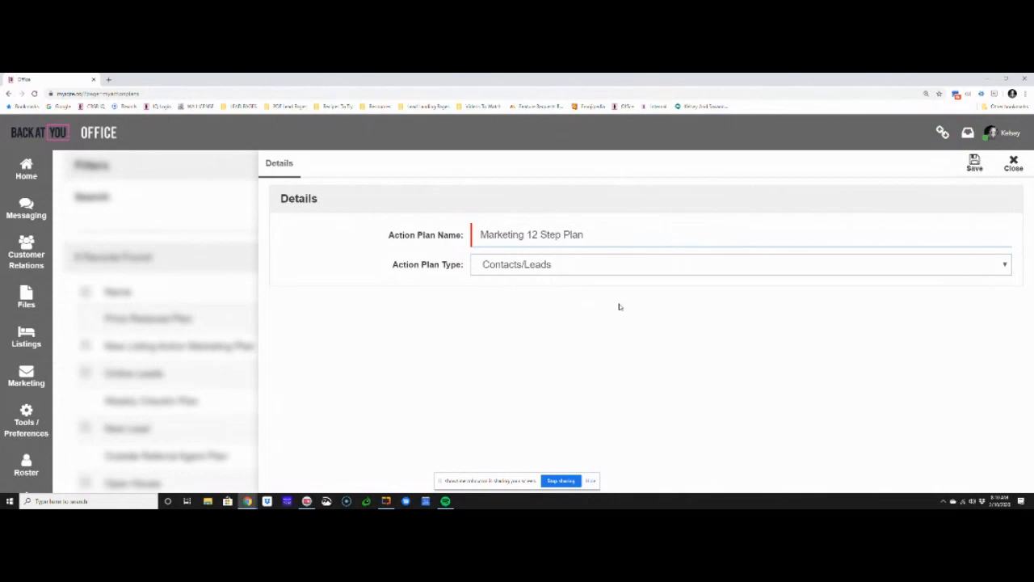
pyautogui.click(521, 265)
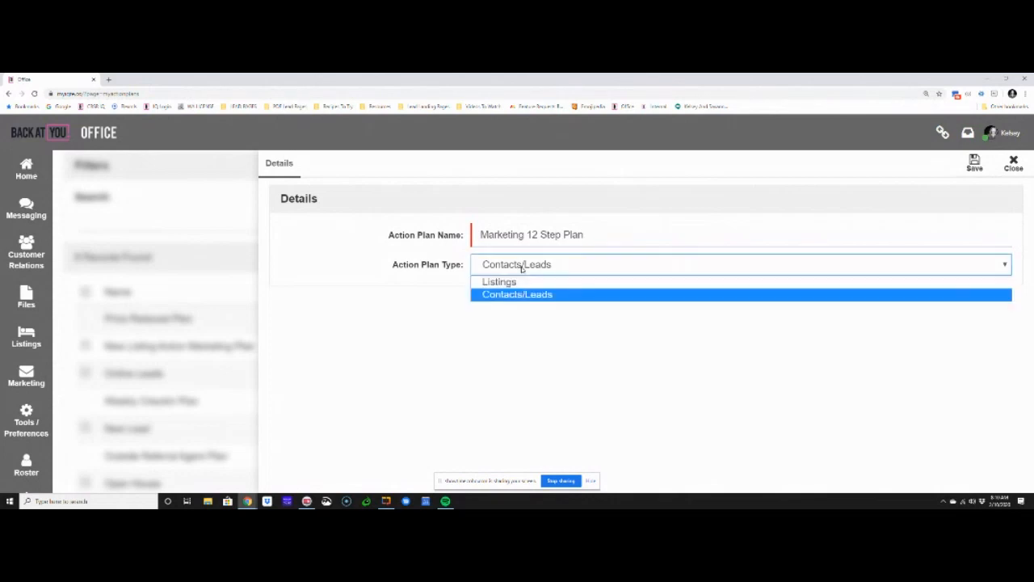
pyautogui.click(494, 283)
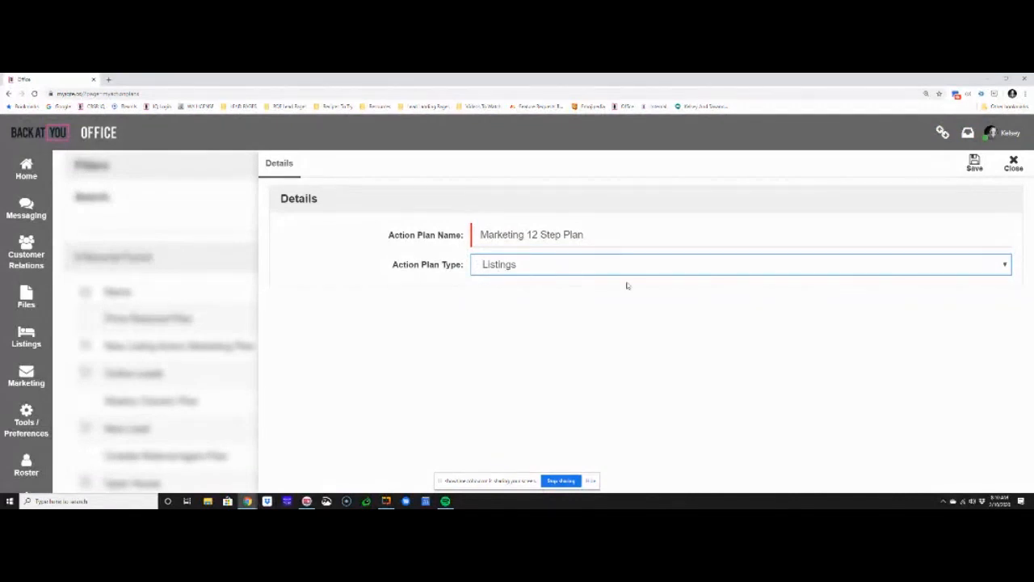
pyautogui.click(973, 164)
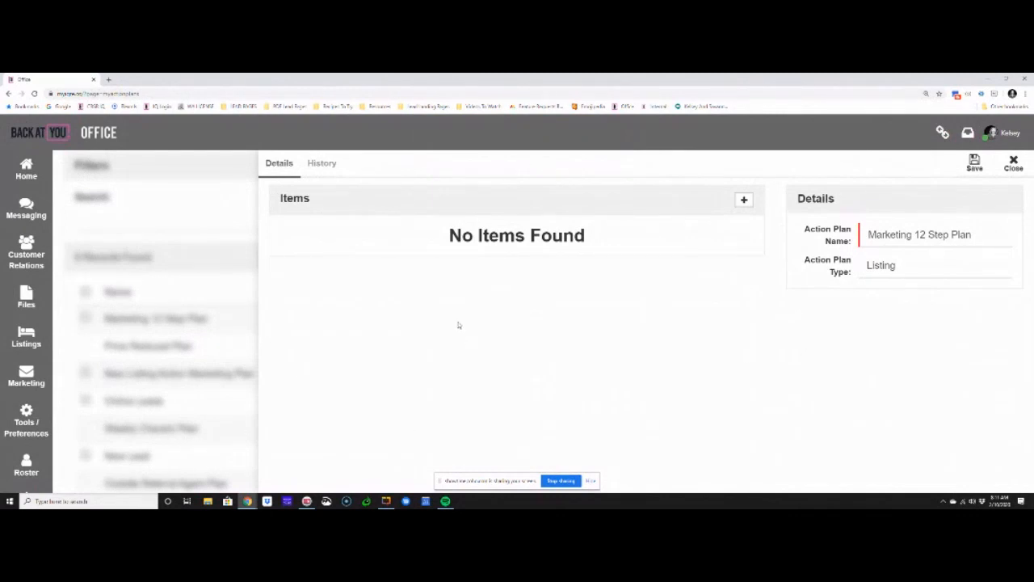
# Start a new item in the Marketing 12 Step Plan
pyautogui.moveTo(448, 236); pyautogui.dragTo(626, 239)
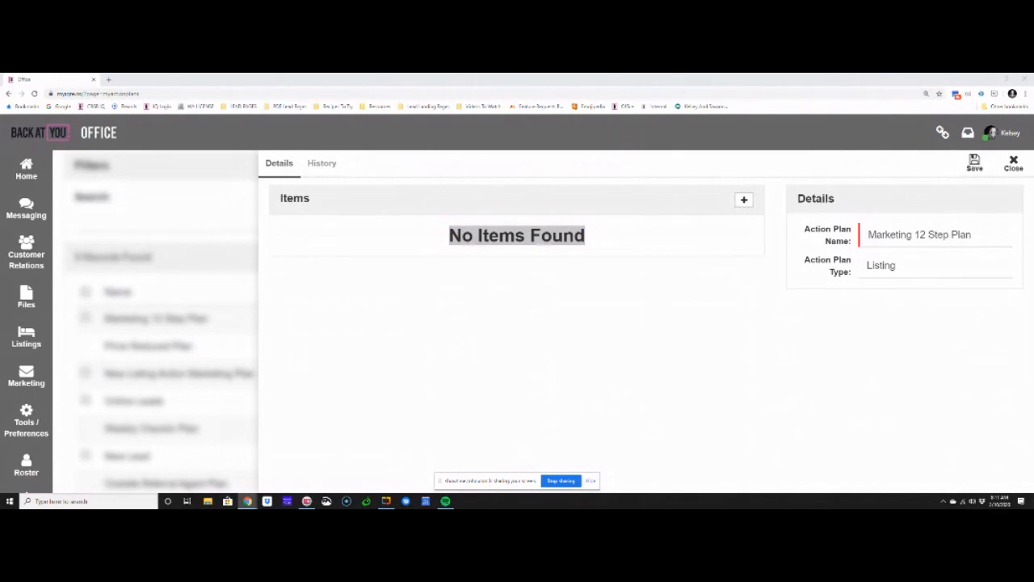
pyautogui.click(744, 200)
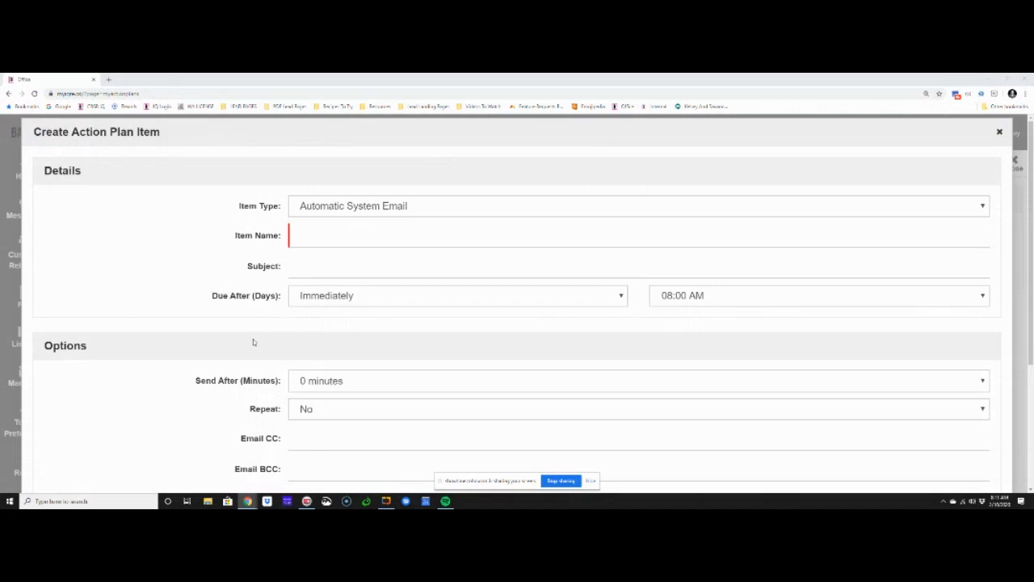
# Examine the available item types and the fields offered for an Automatic System Email item
pyautogui.click(315, 207)
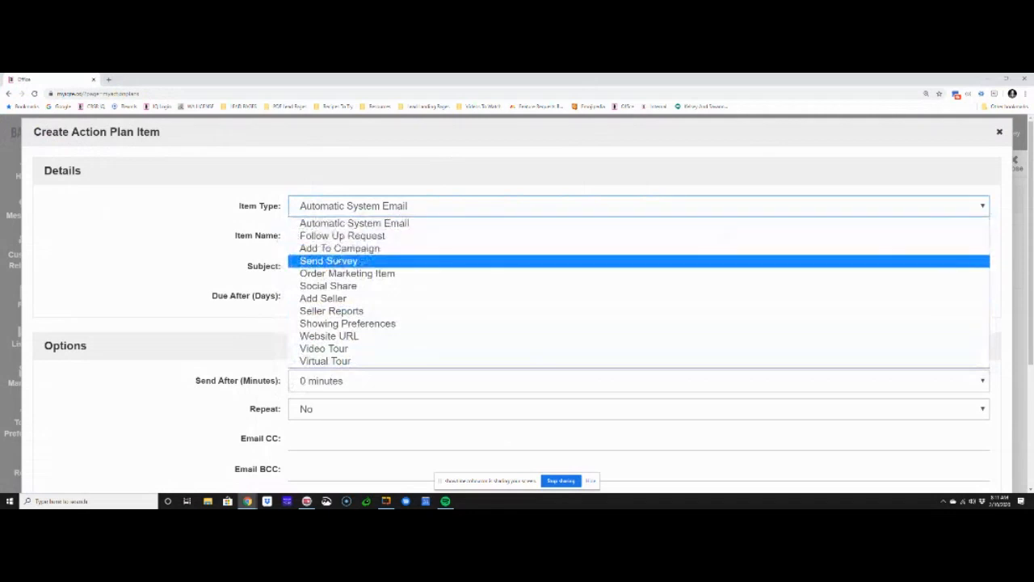
pyautogui.click(337, 226)
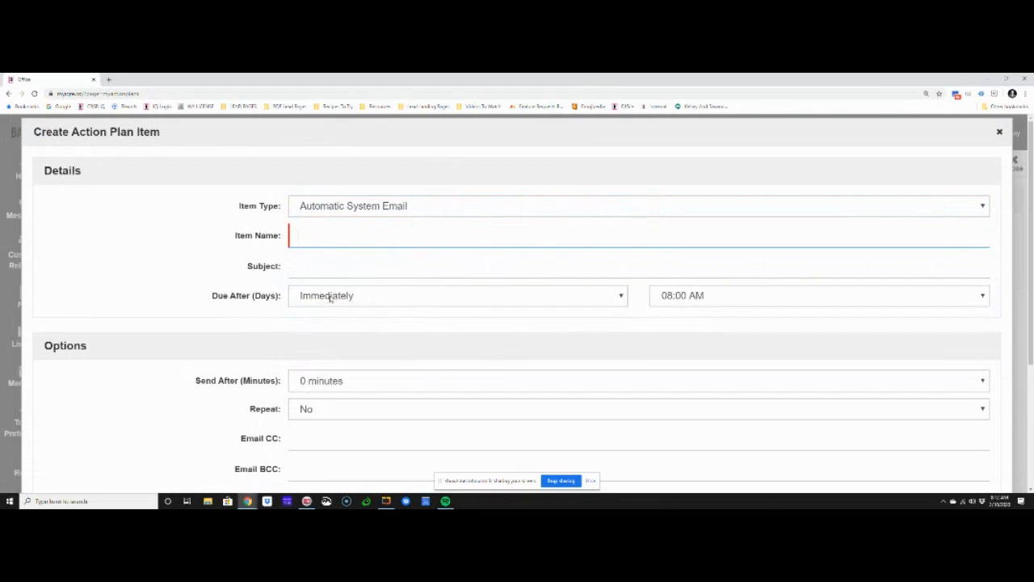
pyautogui.click(295, 273)
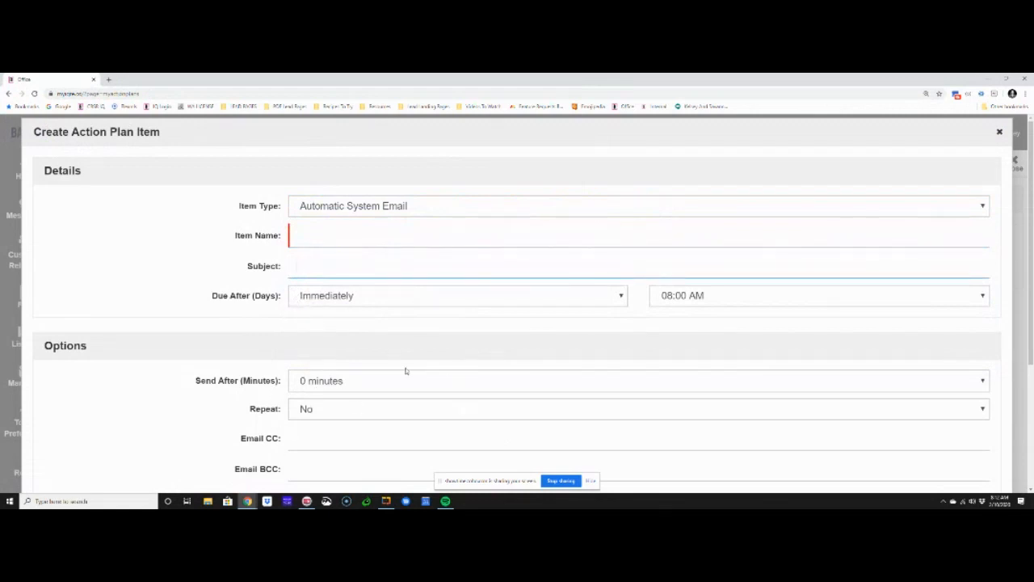
pyautogui.click(387, 205)
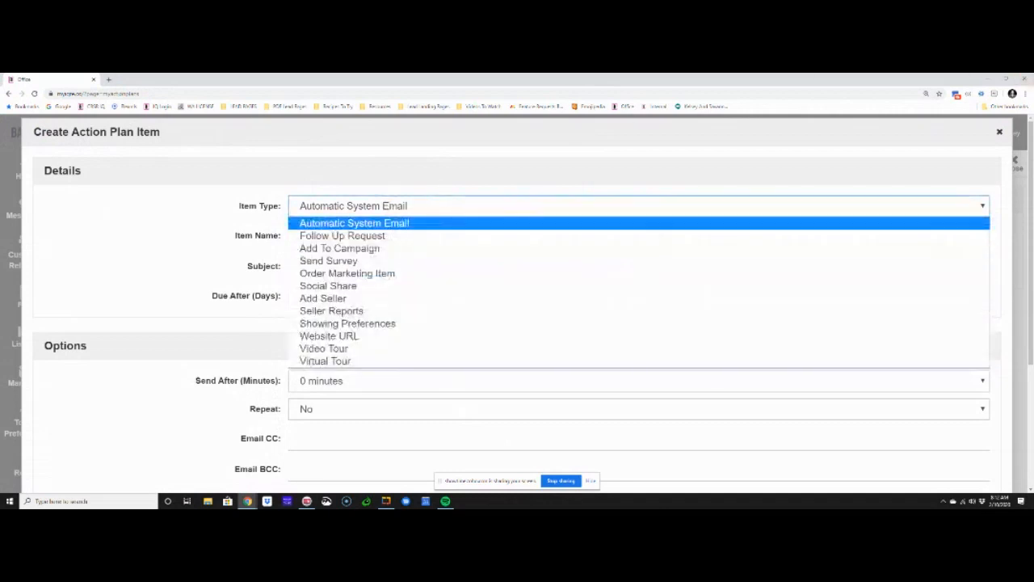
pyautogui.click(404, 223)
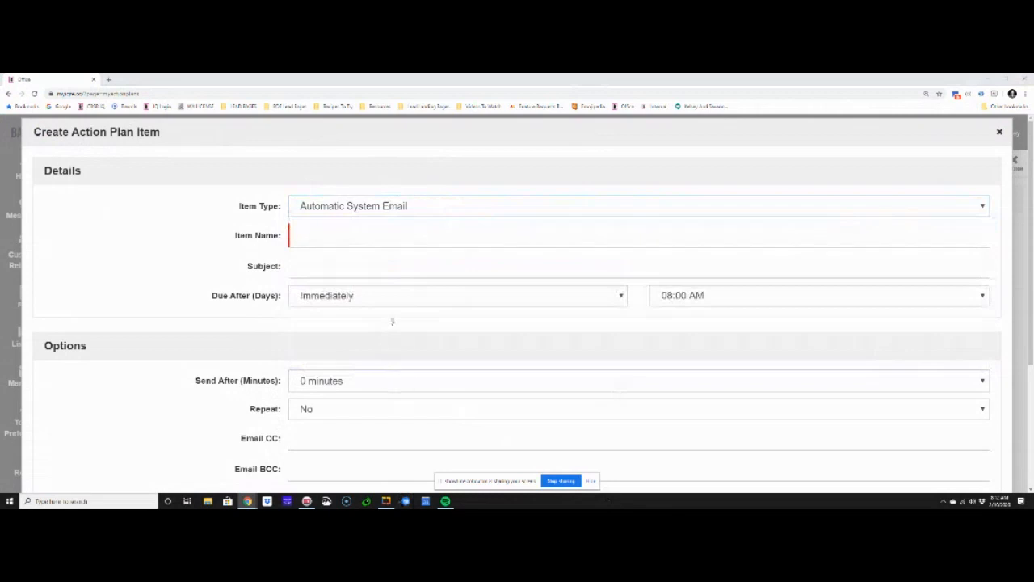
pyautogui.click(397, 211)
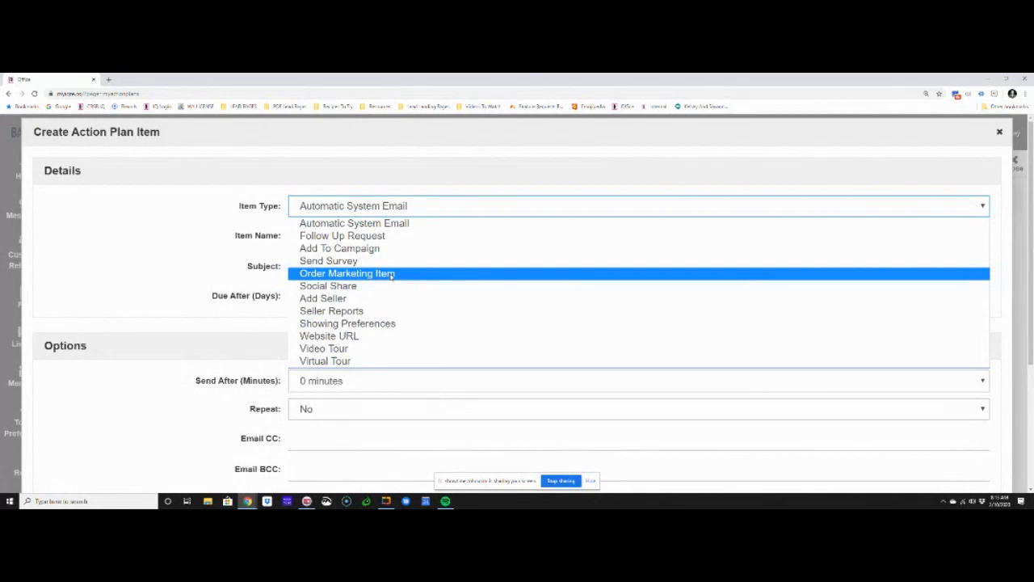
pyautogui.click(396, 190)
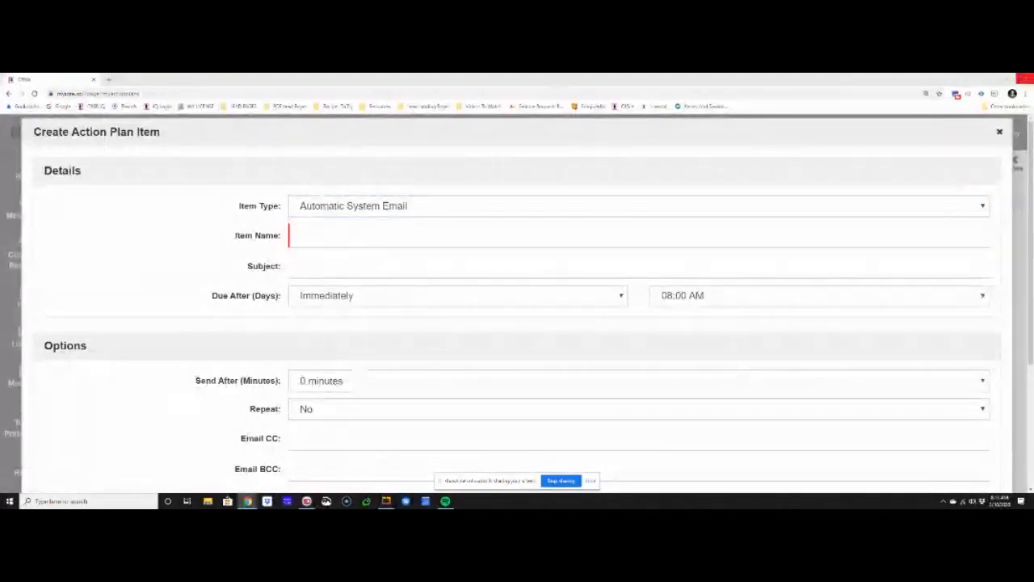
# Set the new item's type to Follow Up Request and name it "Schedule Photos"
pyautogui.click(396, 208)
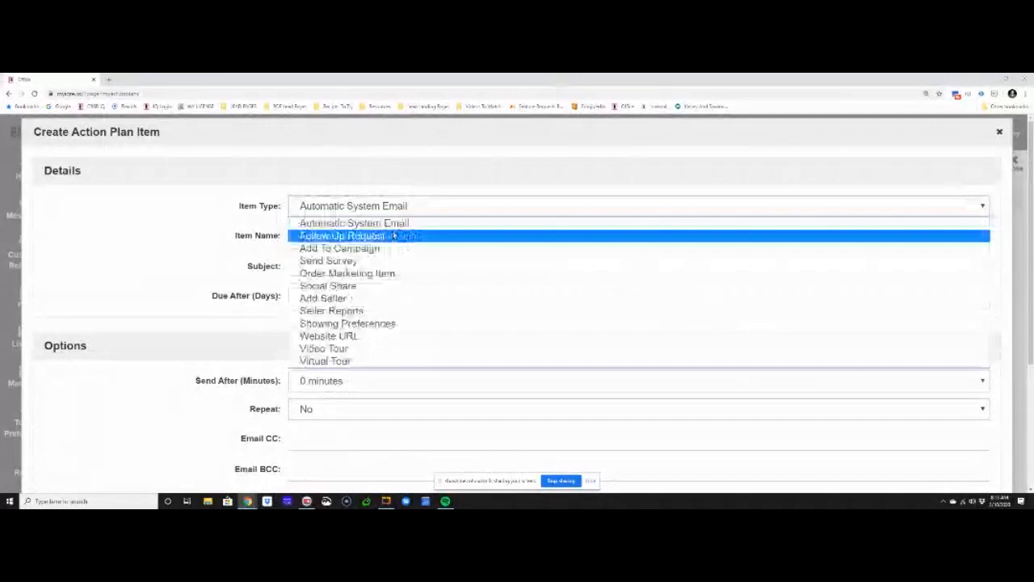
pyautogui.click(394, 235)
pyautogui.click(437, 234)
pyautogui.write('Schedule')
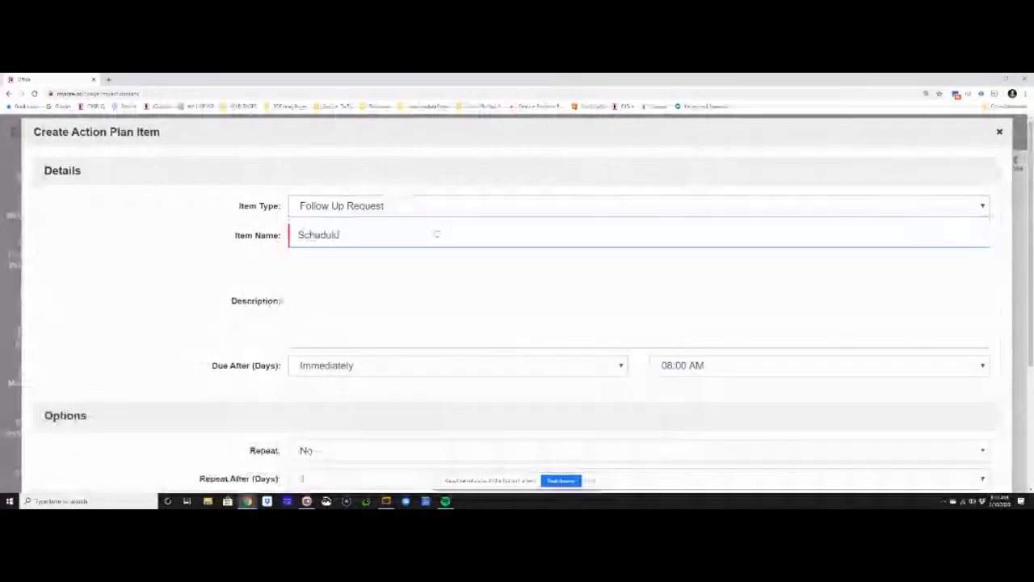
pyautogui.press('BackSpace')
pyautogui.press('BackSpace')
pyautogui.press('BackSpace')
pyautogui.write('ule P')
pyautogui.write('o')
pyautogui.press('BackSpace')
pyautogui.write('hotos')
# Enter the item description "Schedule photos for listing. Must be completed during week 1 of listing."
pyautogui.press('Tab')
pyautogui.write('Sc')
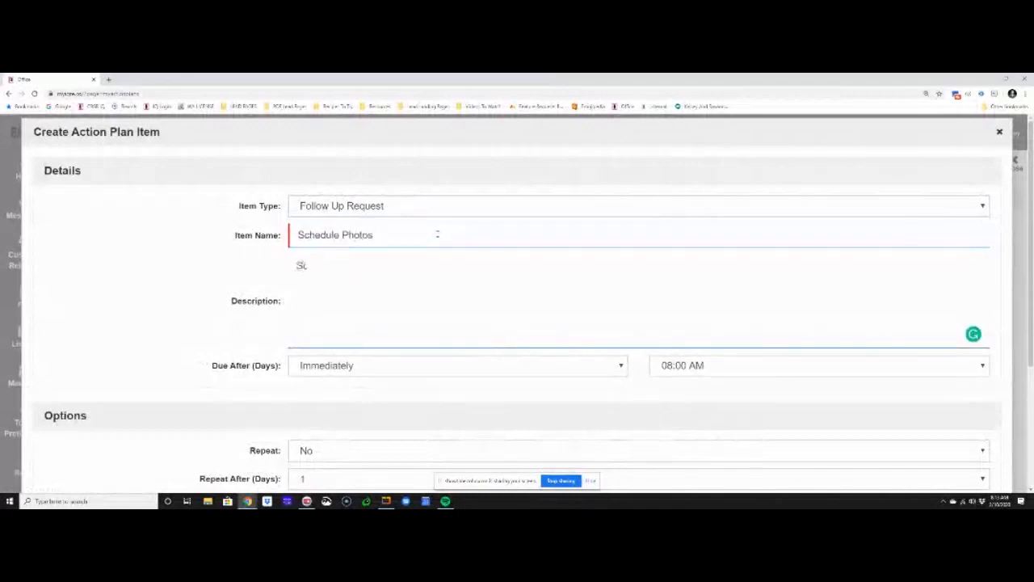
pyautogui.write('hedule photos for listing.  Mu')
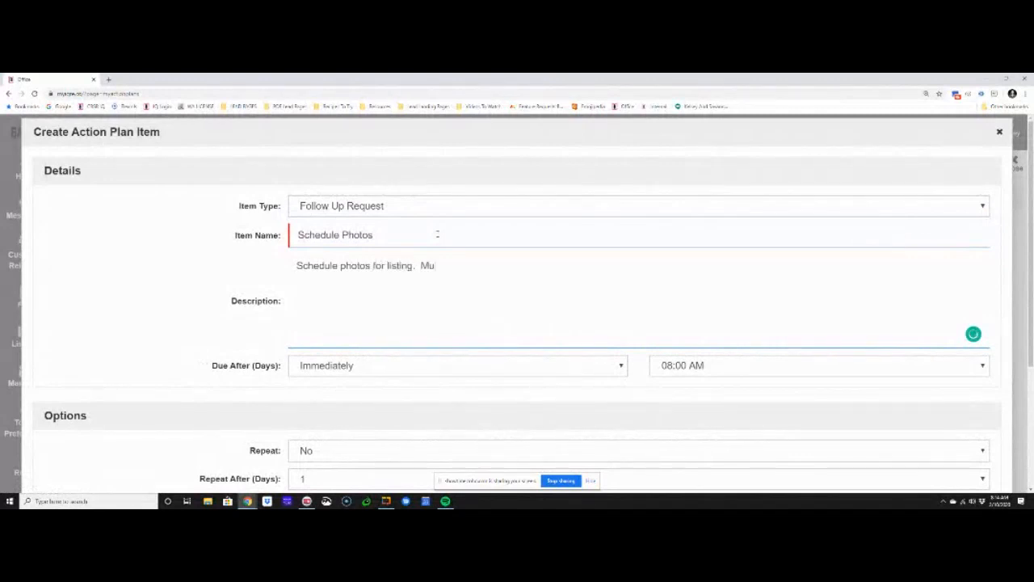
pyautogui.write('st be completed during qe')
pyautogui.press('BackSpace')
pyautogui.press('BackSpace')
pyautogui.write('week 1 of listing.')
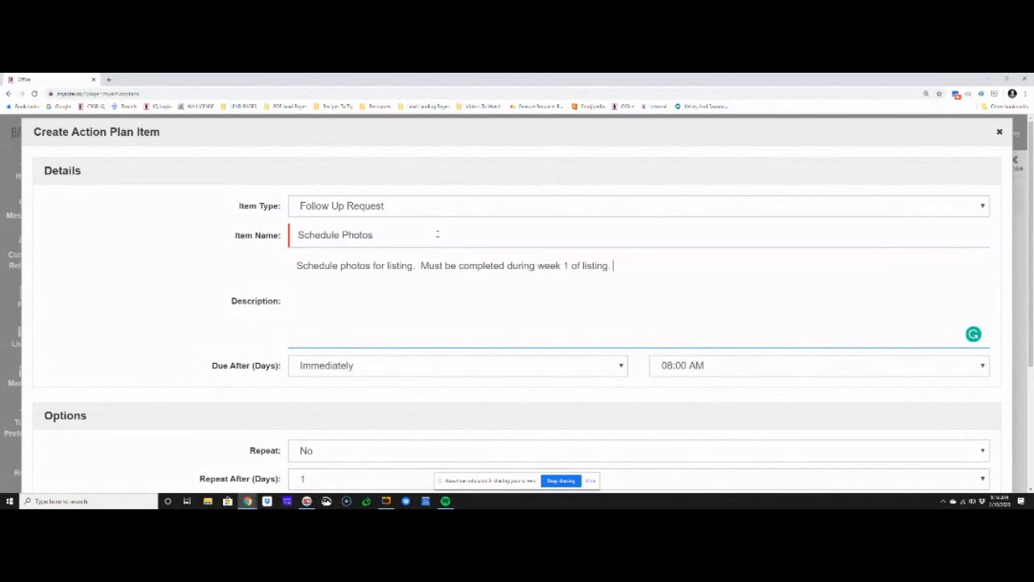
# Make the Schedule Photos item due after 1 day at 06:30 AM
pyautogui.click(295, 373)
pyautogui.press('Down')
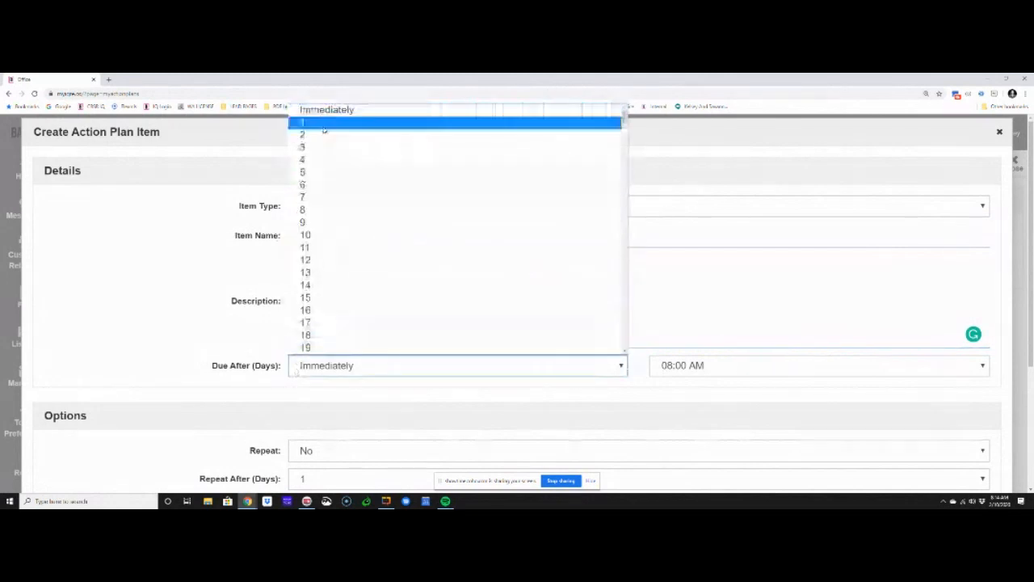
pyautogui.press('Return')
pyautogui.click(733, 365)
pyautogui.scroll(5, 707, 167)
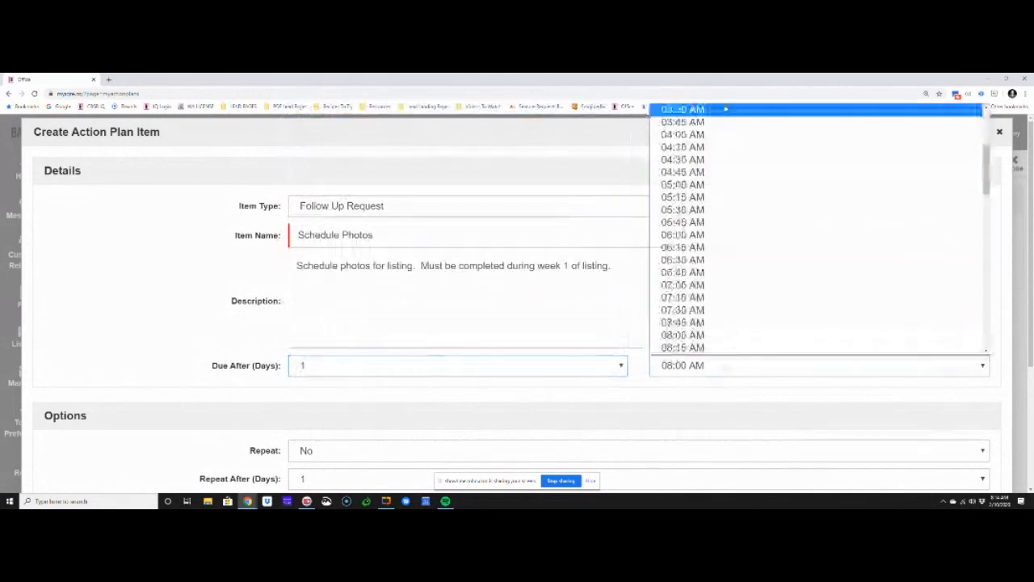
pyautogui.scroll(-5, 707, 167)
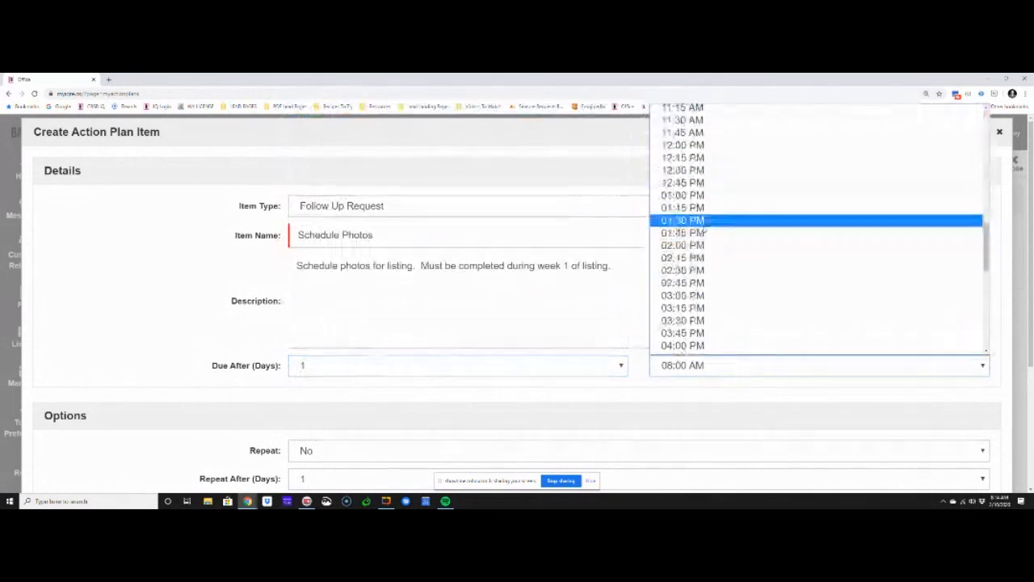
pyautogui.scroll(5, 696, 172)
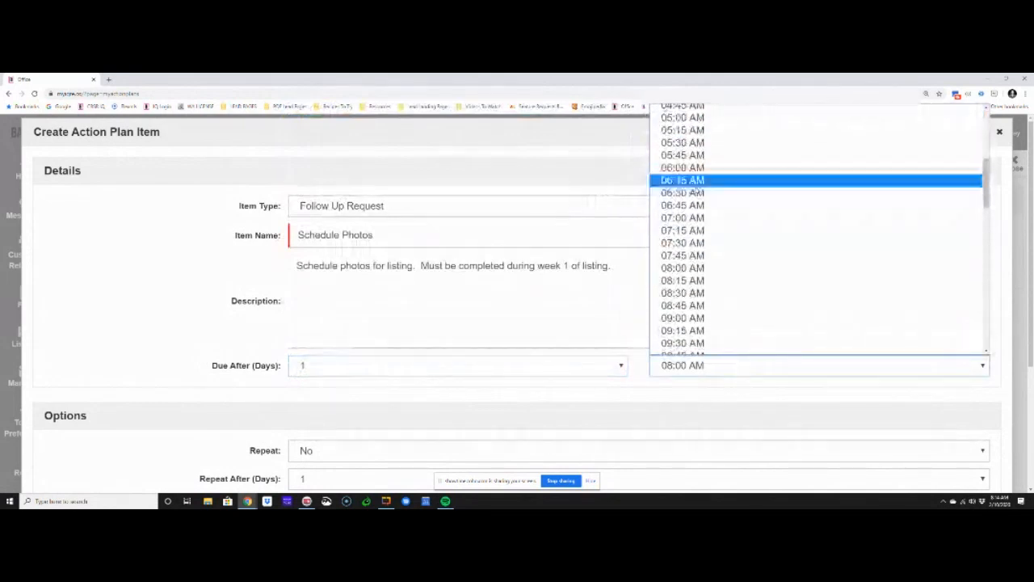
pyautogui.click(691, 192)
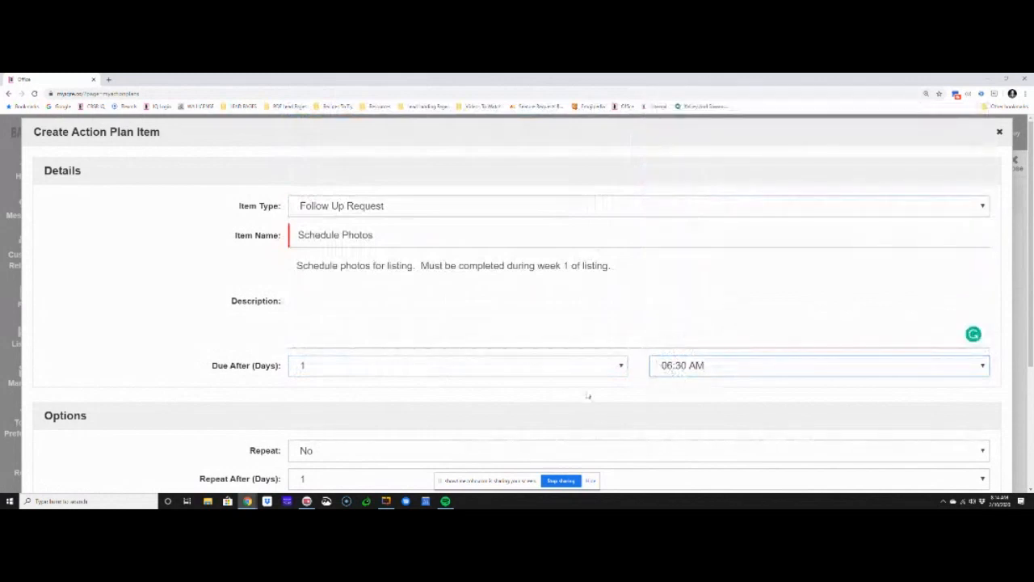
# Set the item's prior notification to 1 day before at 04:30 PM
pyautogui.scroll(-3, 596, 396)
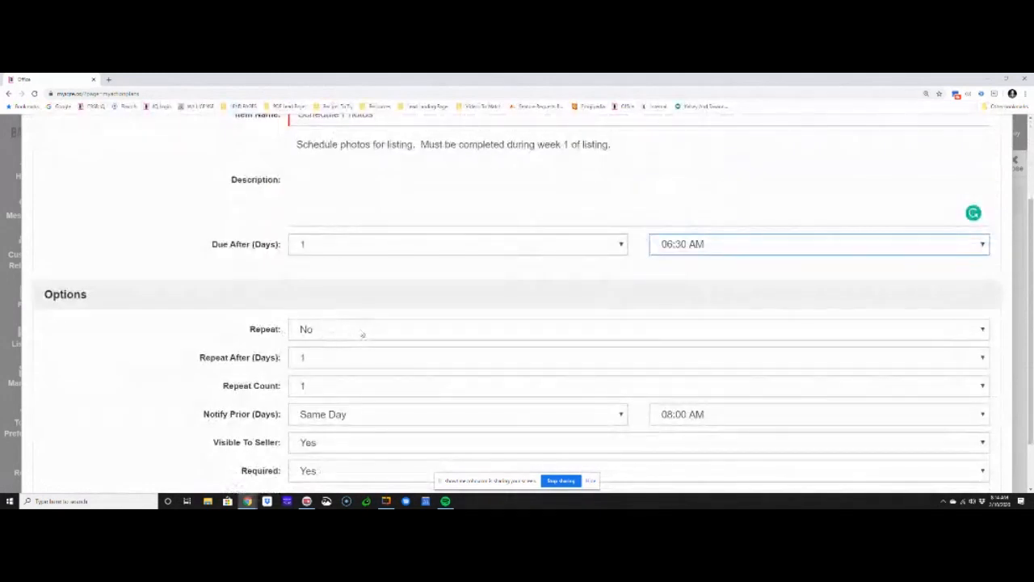
pyautogui.scroll(-2, 299, 374)
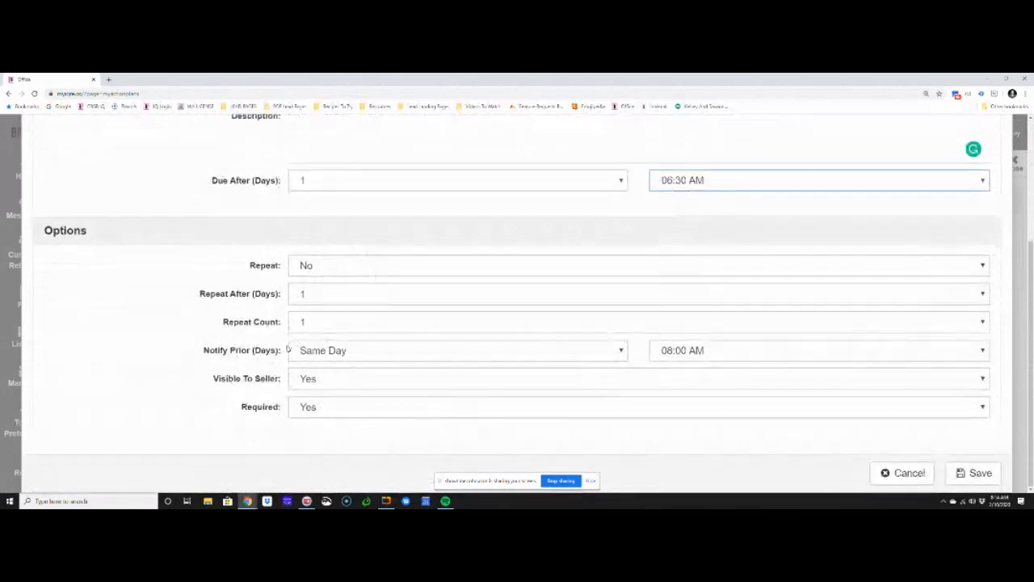
pyautogui.click(425, 353)
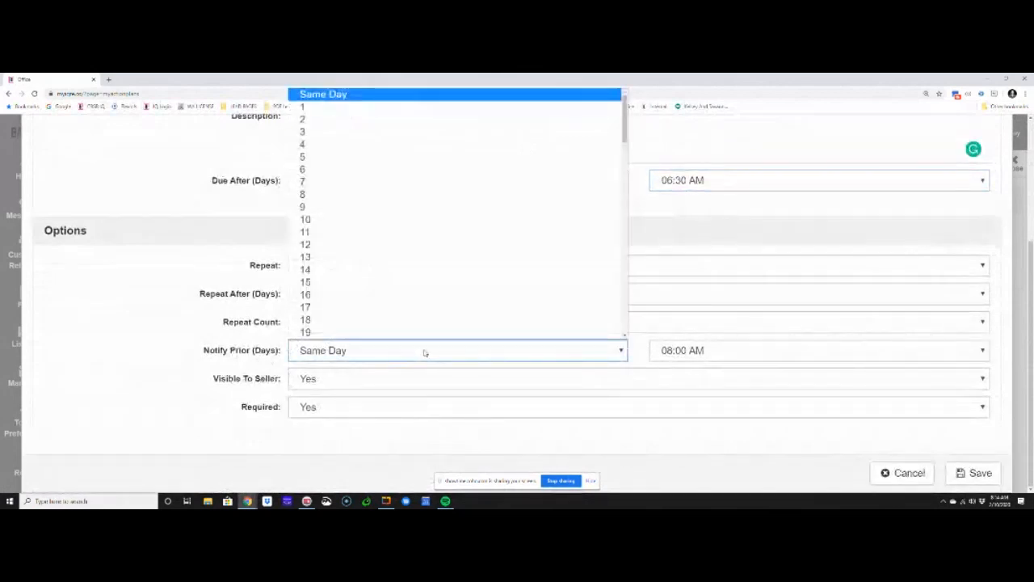
pyautogui.click(418, 108)
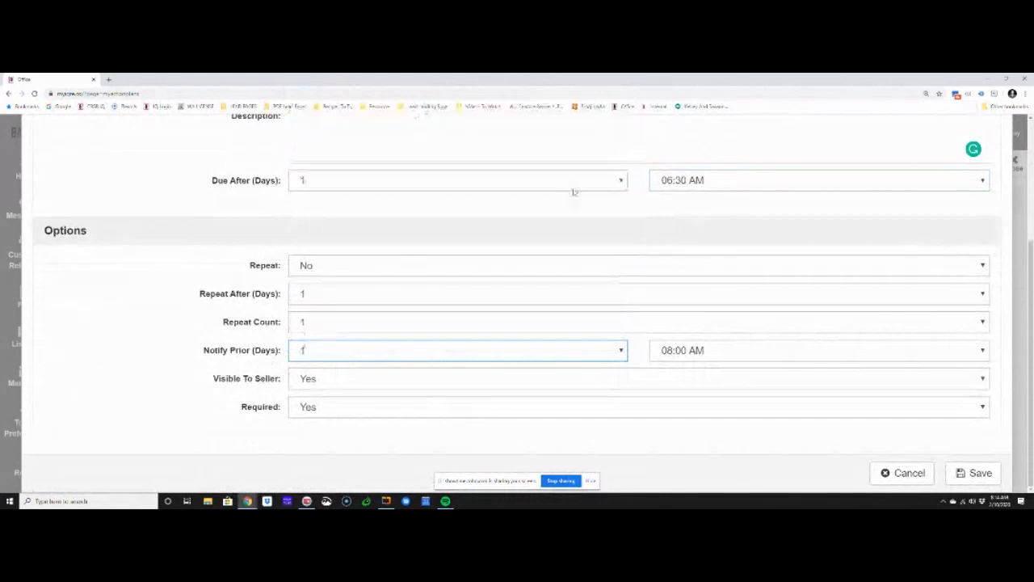
pyautogui.click(743, 351)
pyautogui.click(721, 157)
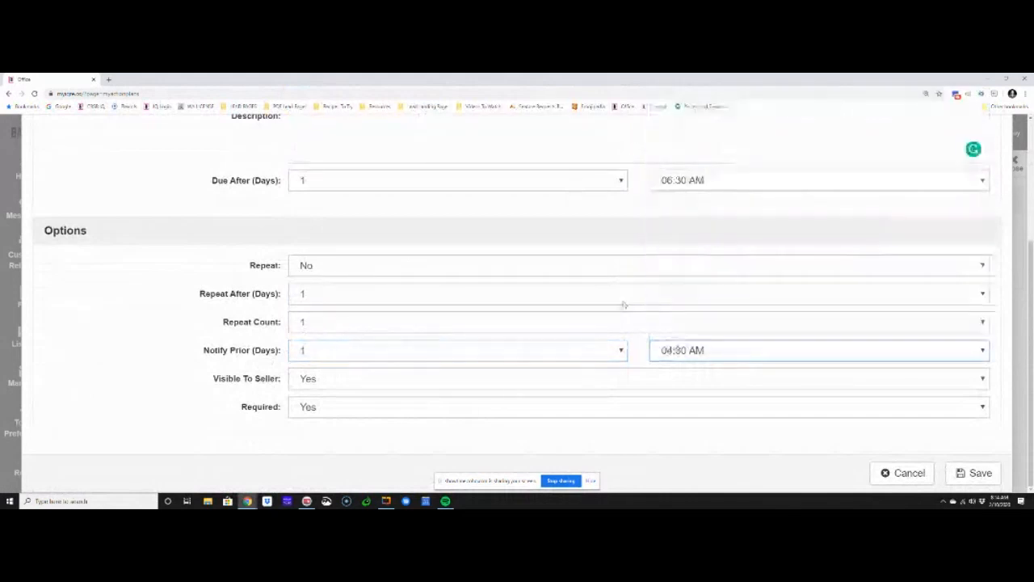
pyautogui.click(731, 351)
pyautogui.scroll(-3, 735, 321)
pyautogui.scroll(-8, 735, 321)
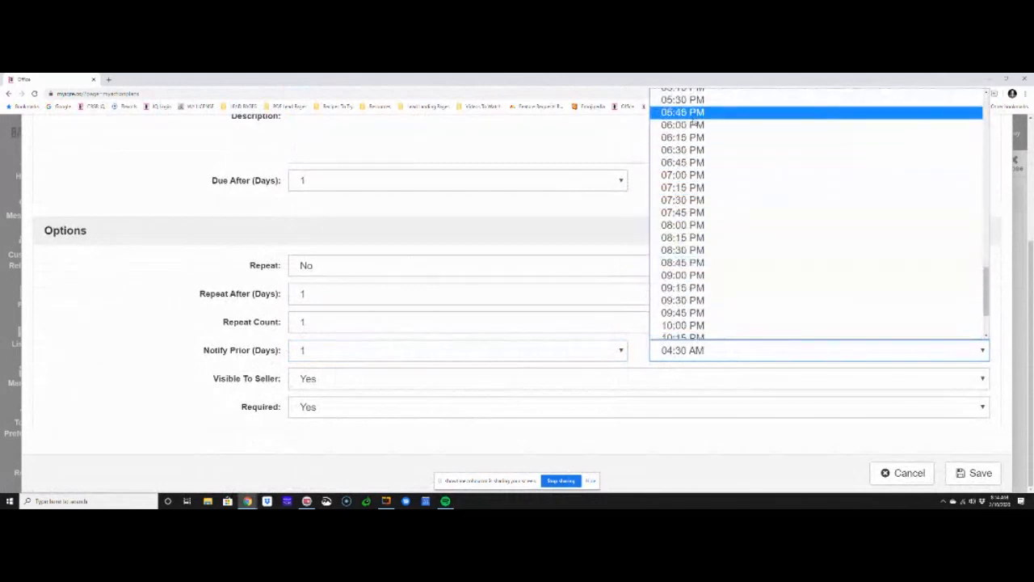
pyautogui.scroll(3, 693, 126)
pyautogui.click(692, 131)
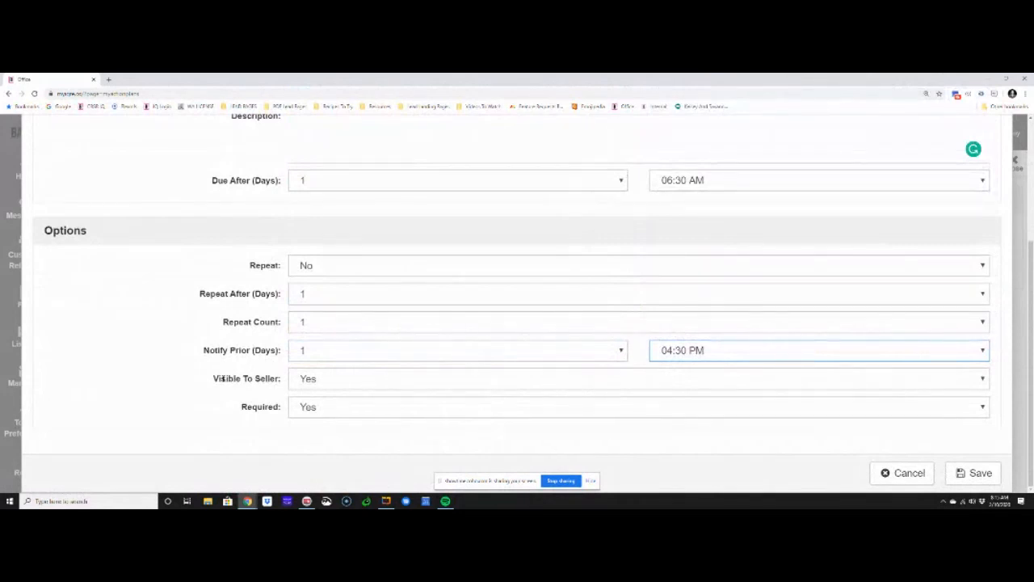
# Choose Yes for the item's visibility to the seller and save the action plan item
pyautogui.moveTo(214, 378); pyautogui.dragTo(287, 384)
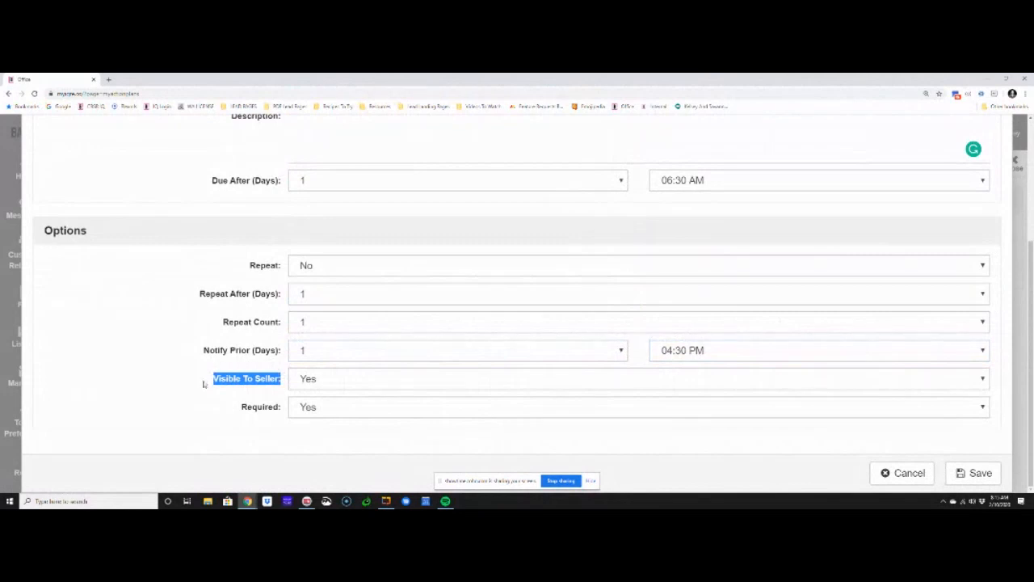
pyautogui.click(326, 384)
pyautogui.click(310, 396)
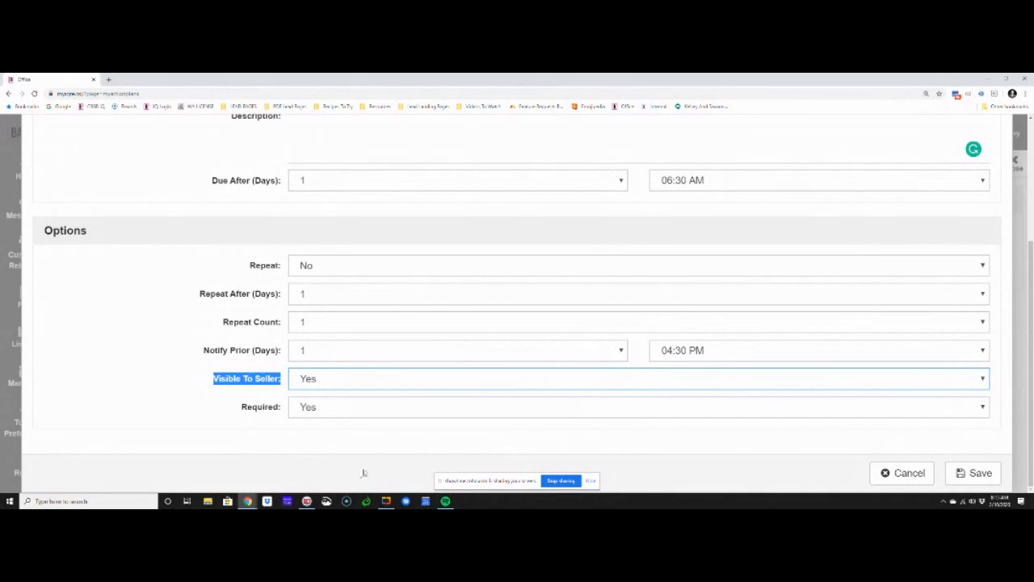
pyautogui.click(999, 475)
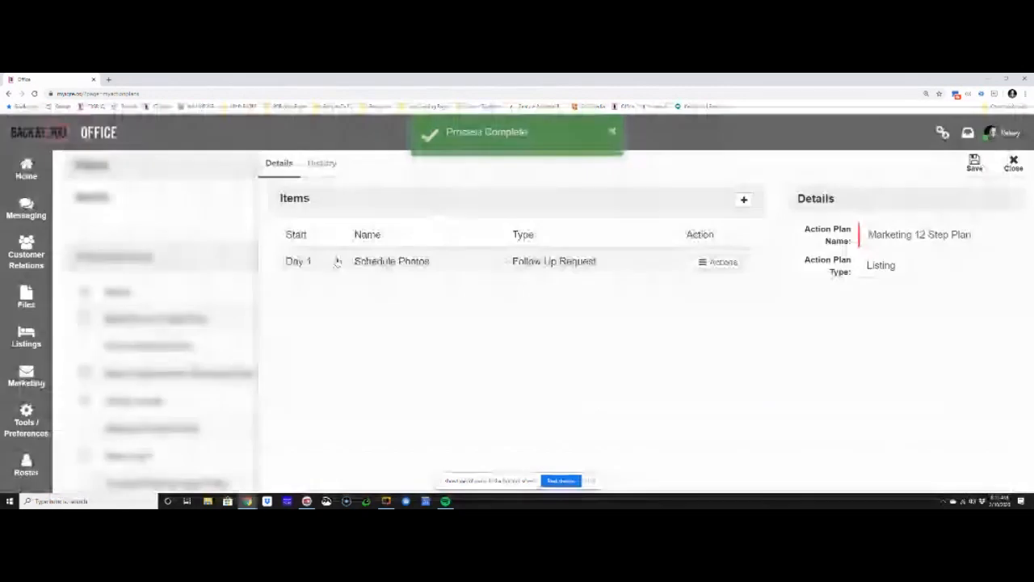
# Open the demo site's personal portal in a new browser tab and examine the listing's Action Plans section
pyautogui.click(110, 80)
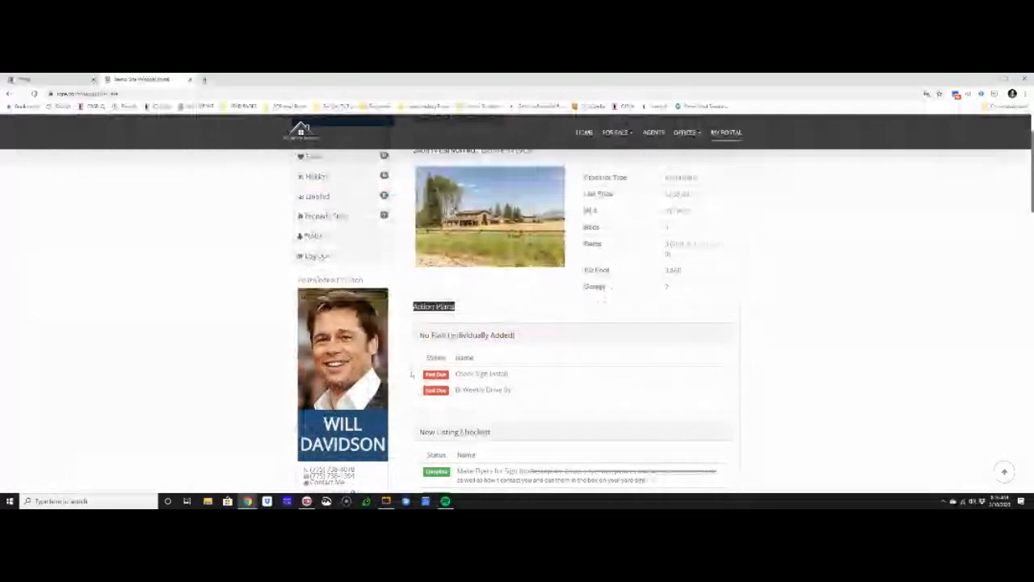
pyautogui.scroll(-2, 412, 373)
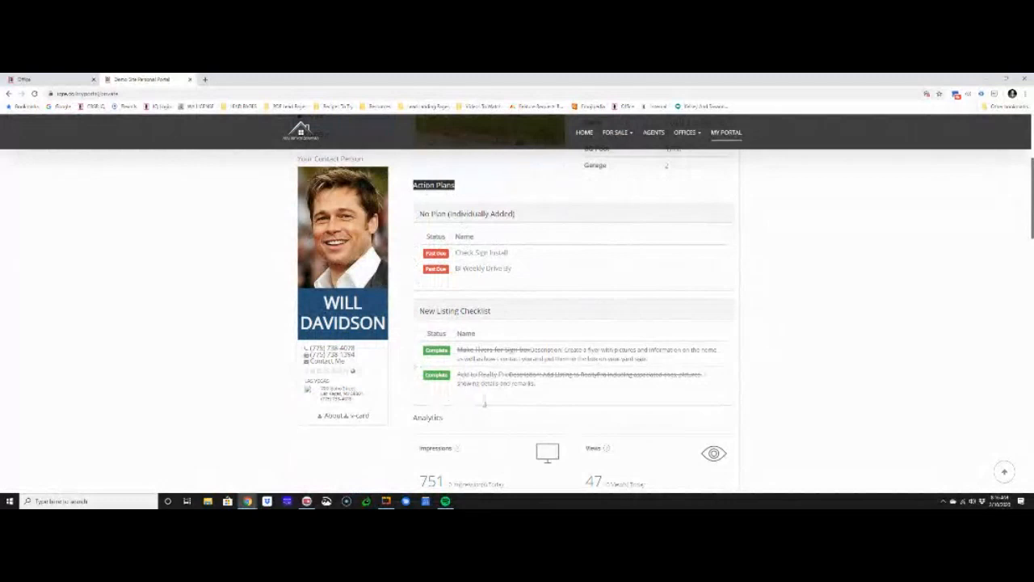
pyautogui.click(429, 193)
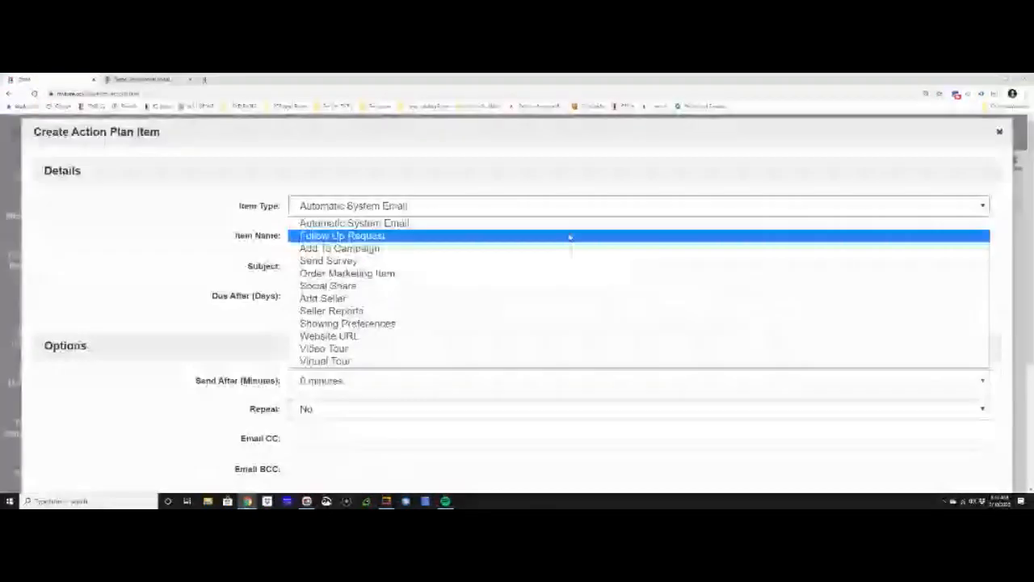
# Create a Follow Up Request action plan item named "Home And Land Ad Placement"
pyautogui.click(324, 236)
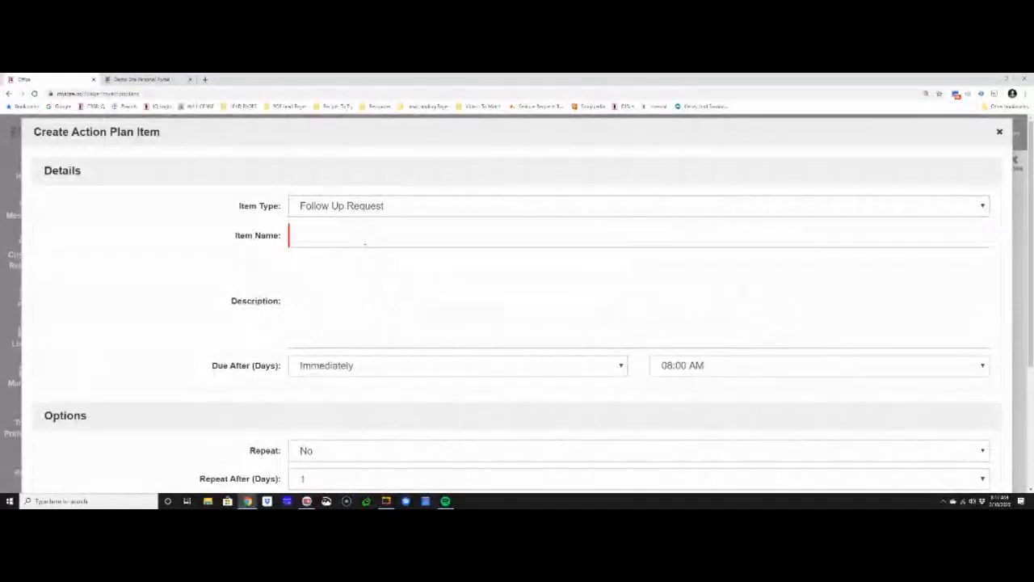
pyautogui.click(364, 240)
pyautogui.write('Home a')
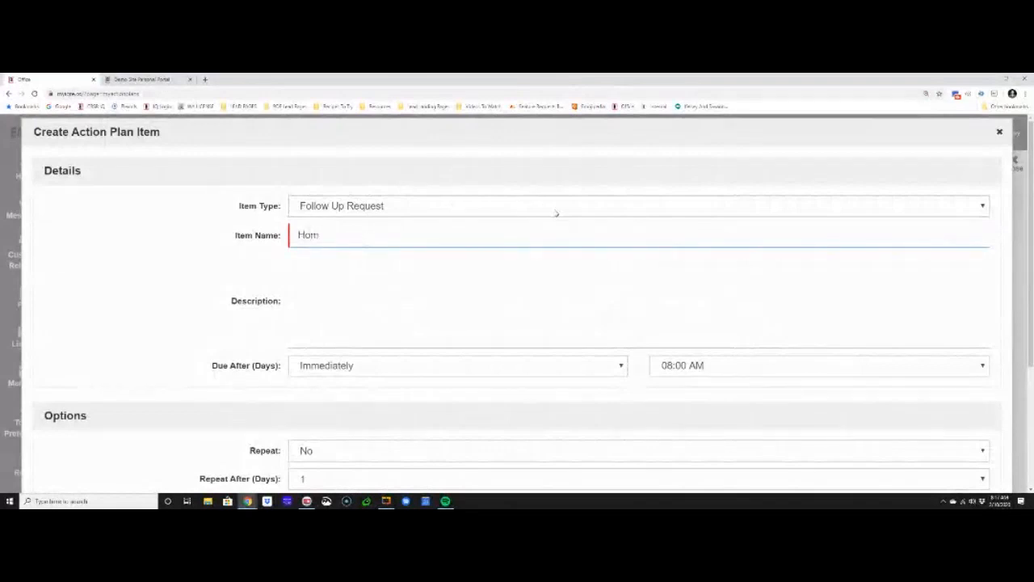
pyautogui.press('BackSpace')
pyautogui.press('BackSpace')
pyautogui.write('And Land Ad Plce')
pyautogui.press('BackSpace')
pyautogui.press('BackSpace')
pyautogui.write('acemnt')
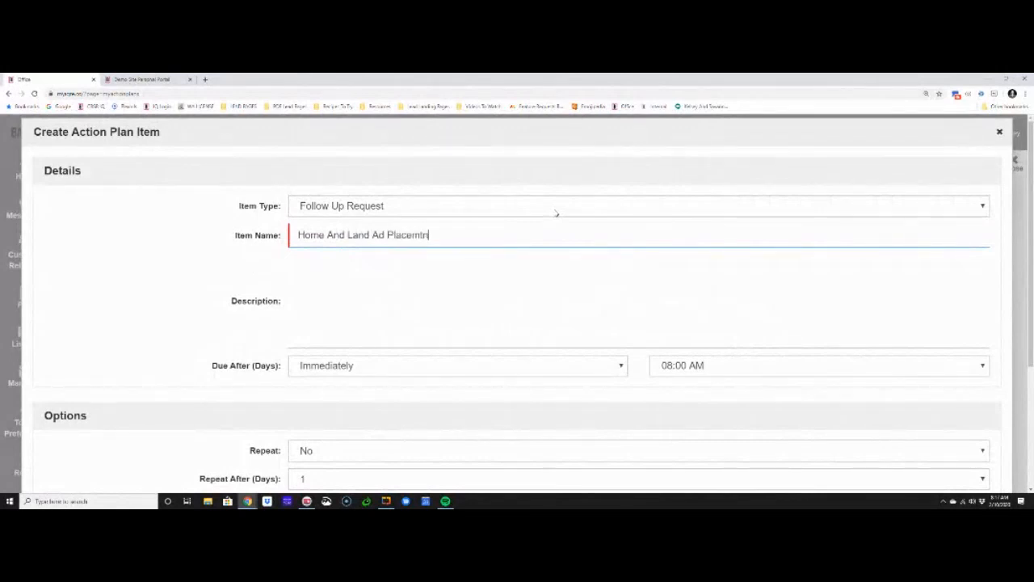
pyautogui.press('BackSpace')
pyautogui.press('BackSpace')
pyautogui.write('ent')
# Make the Home And Land Ad Placement item due after 7 days and save it
pyautogui.click(596, 365)
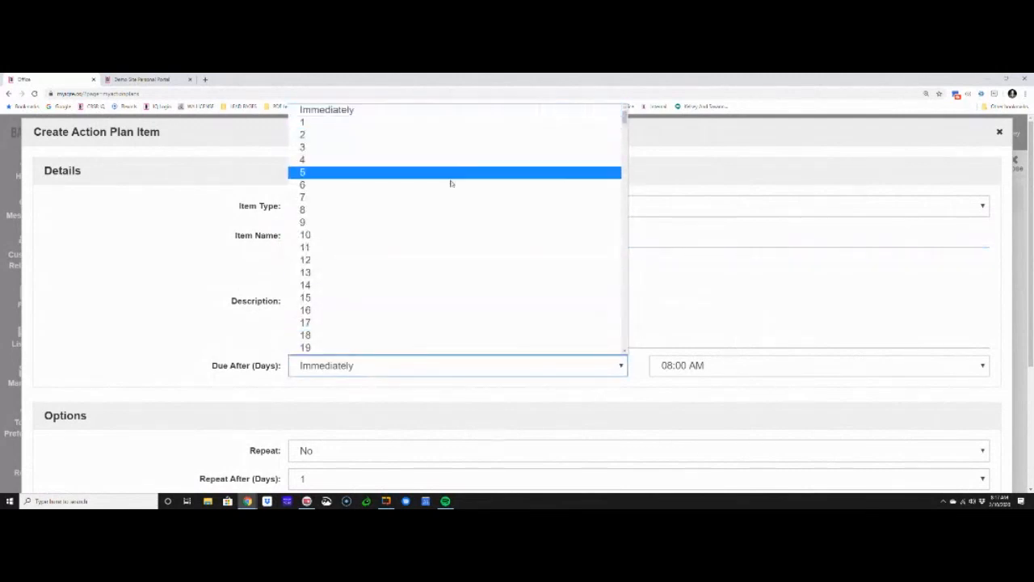
pyautogui.click(451, 197)
pyautogui.scroll(-3, 788, 355)
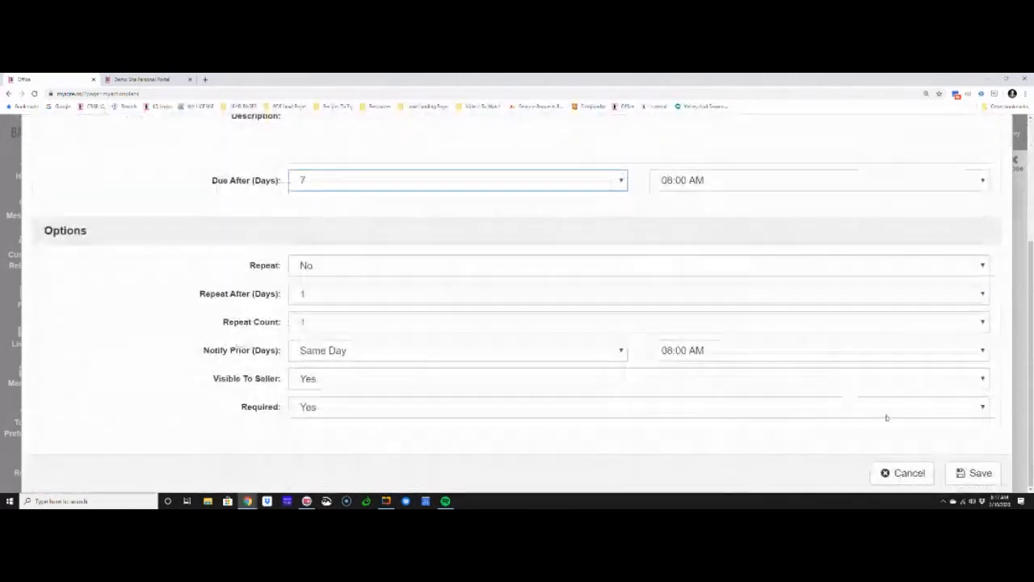
pyautogui.click(975, 473)
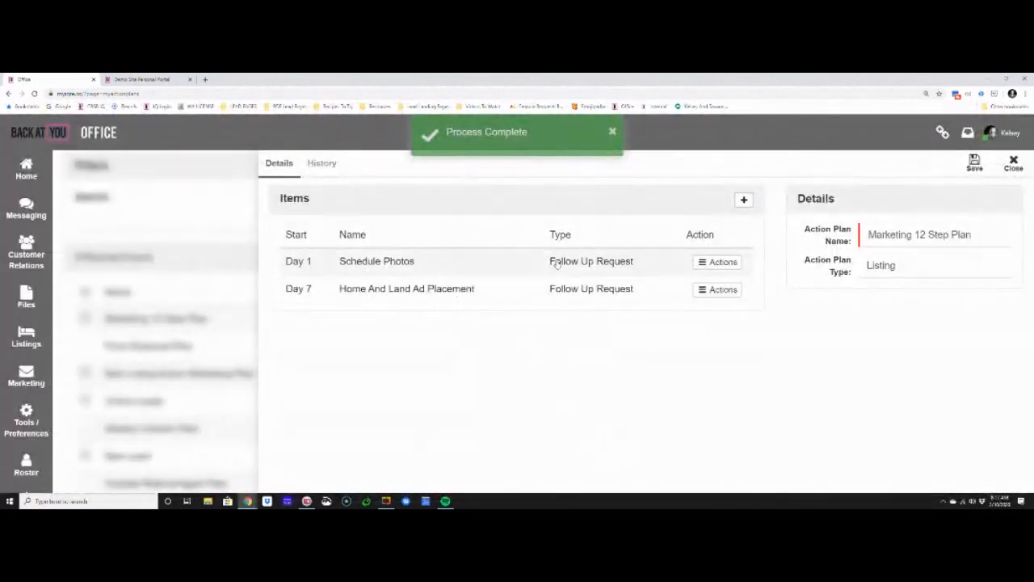
# Add another action plan item of type Automatic System Email and name it "Showings Email"
pyautogui.click(744, 200)
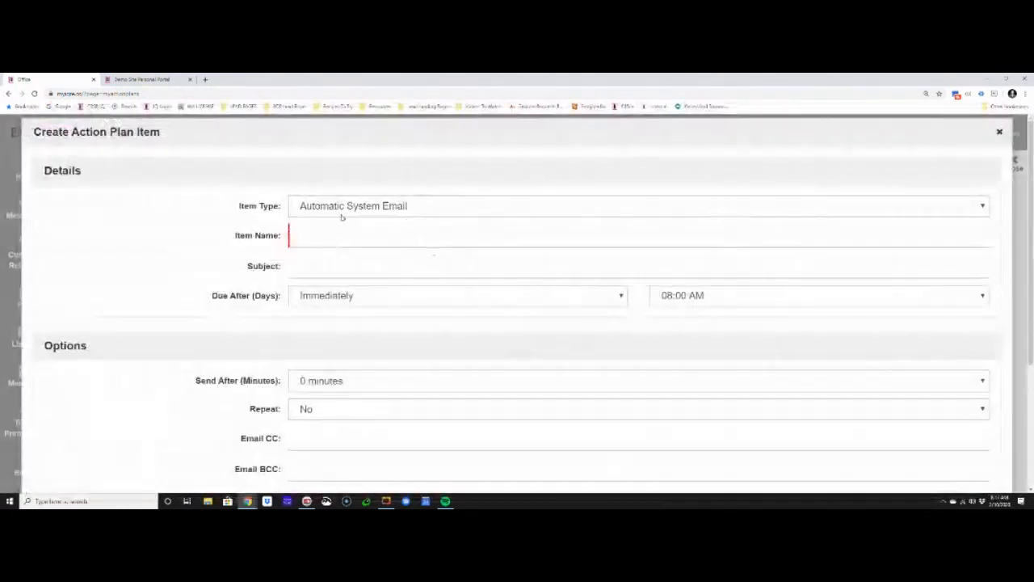
pyautogui.click(366, 230)
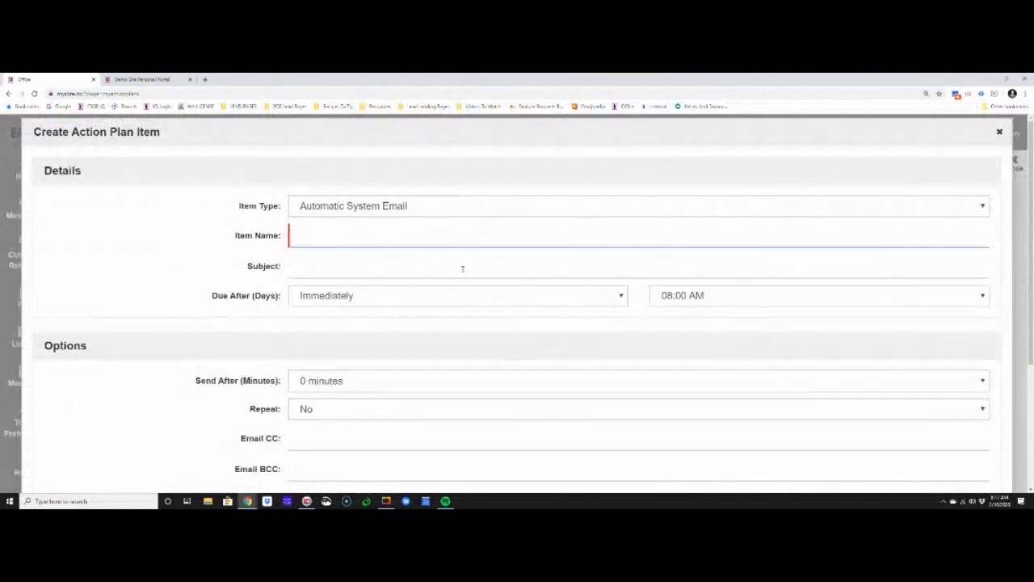
pyautogui.write('Shw')
pyautogui.press('BackSpace')
pyautogui.write('owings Email')
# Enter the email subject "Making Sure Your Home Is Ready To Show"
pyautogui.press('Tab')
pyautogui.write('Makign')
pyautogui.press('BackSpace')
pyautogui.press('BackSpace')
pyautogui.press('BackSpace')
pyautogui.write('ing Sure Your Home Is re')
pyautogui.press('BackSpace')
pyautogui.press('BackSpace')
pyautogui.write('Ready To Show')
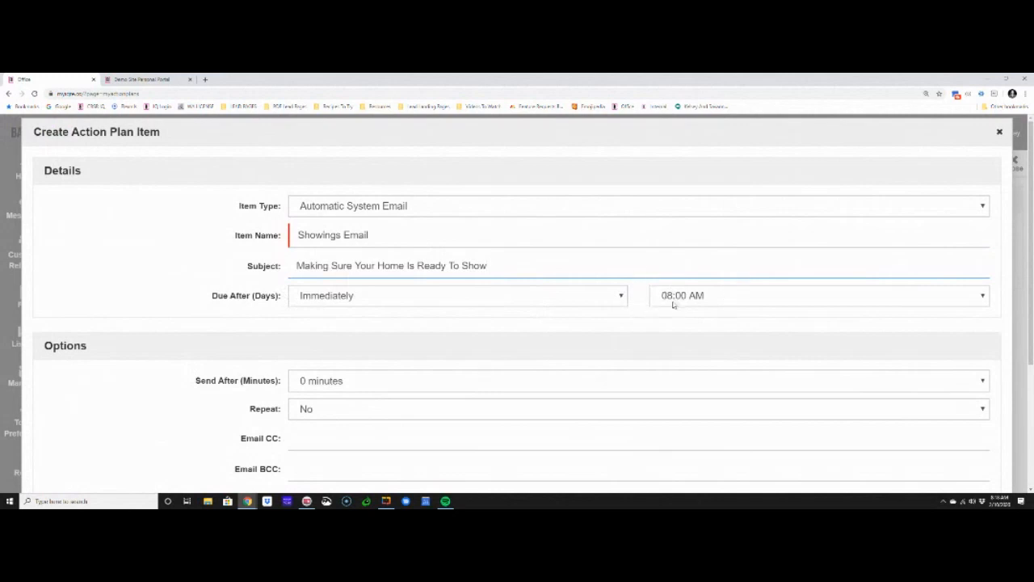
# Make the Showings Email due immediately and fill in the BCC recipient's e-mail address
pyautogui.click(534, 300)
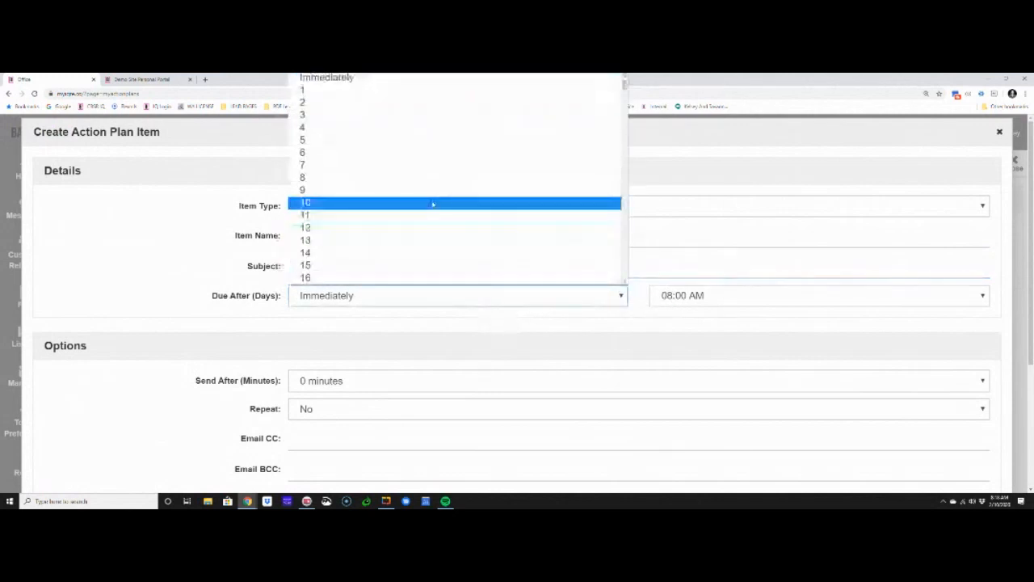
pyautogui.click(389, 84)
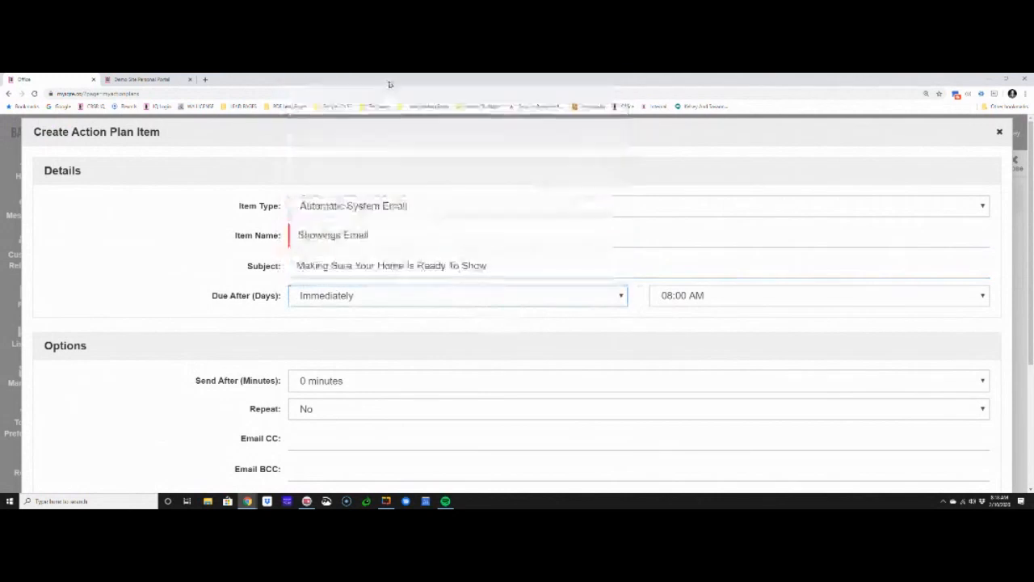
pyautogui.scroll(-1, 280, 321)
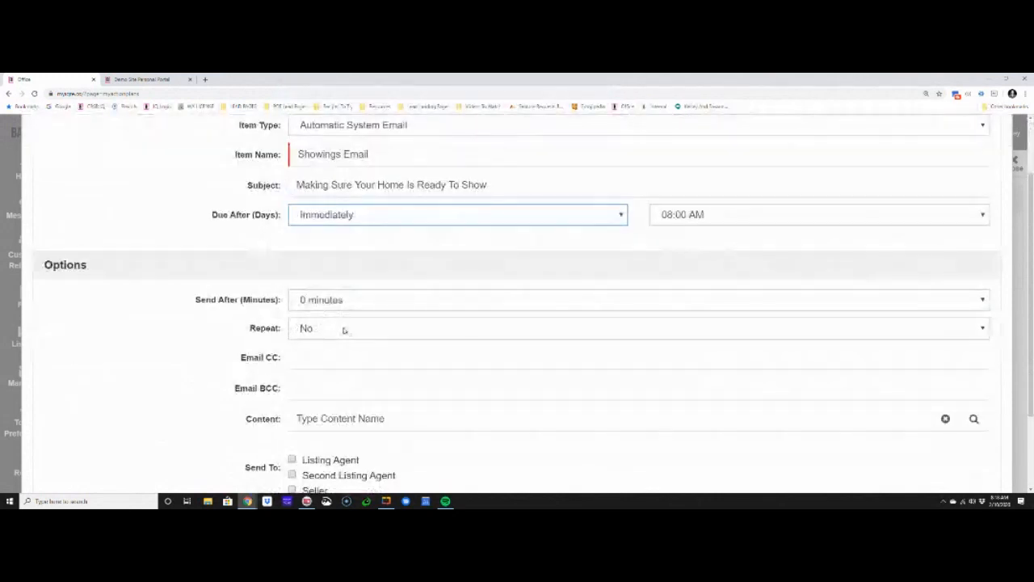
pyautogui.click(344, 362)
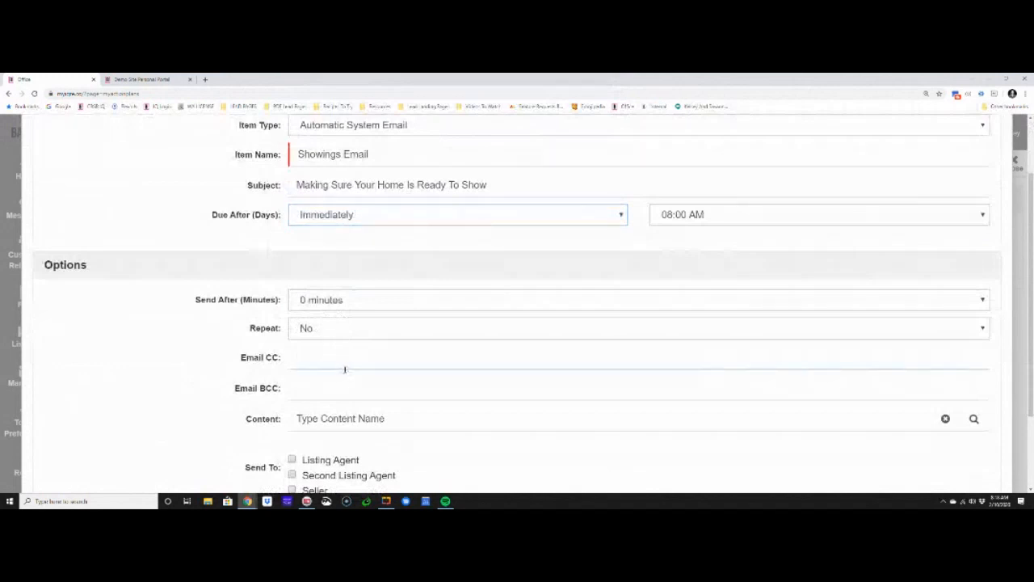
pyautogui.click(339, 388)
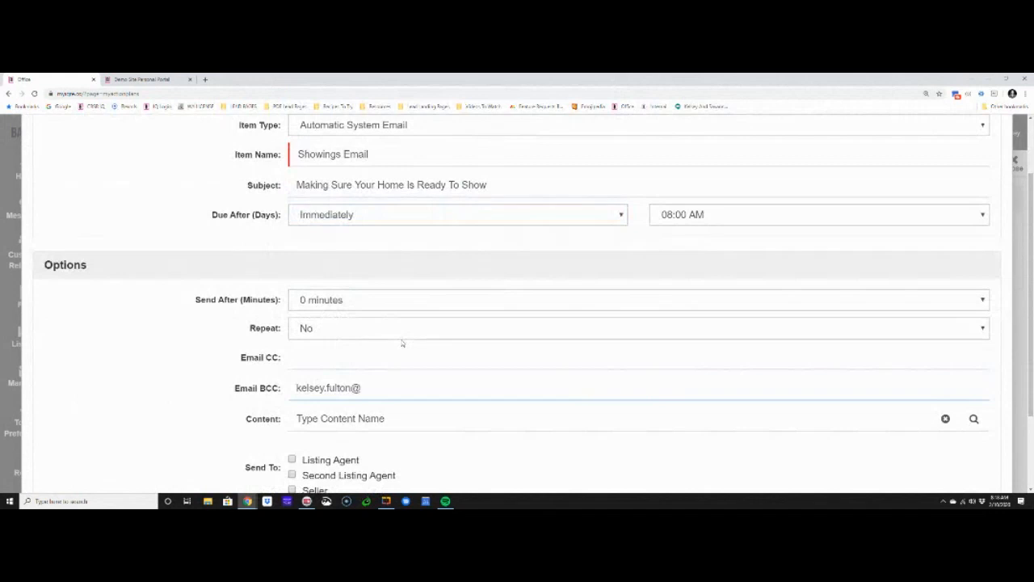
# Choose the First Meeting Letter template from the Lead Letters category as the email's content
pyautogui.click(323, 423)
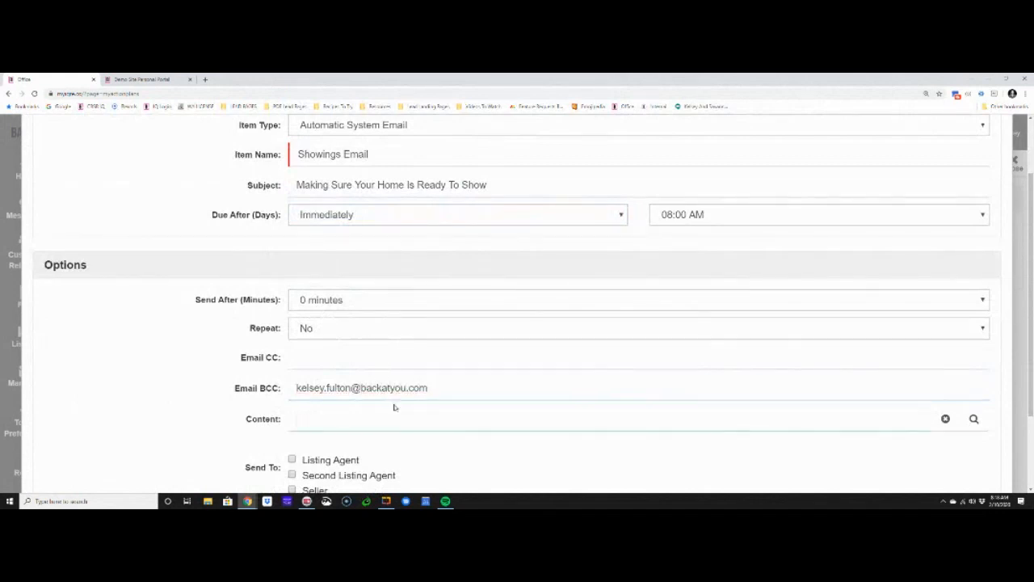
pyautogui.click(973, 419)
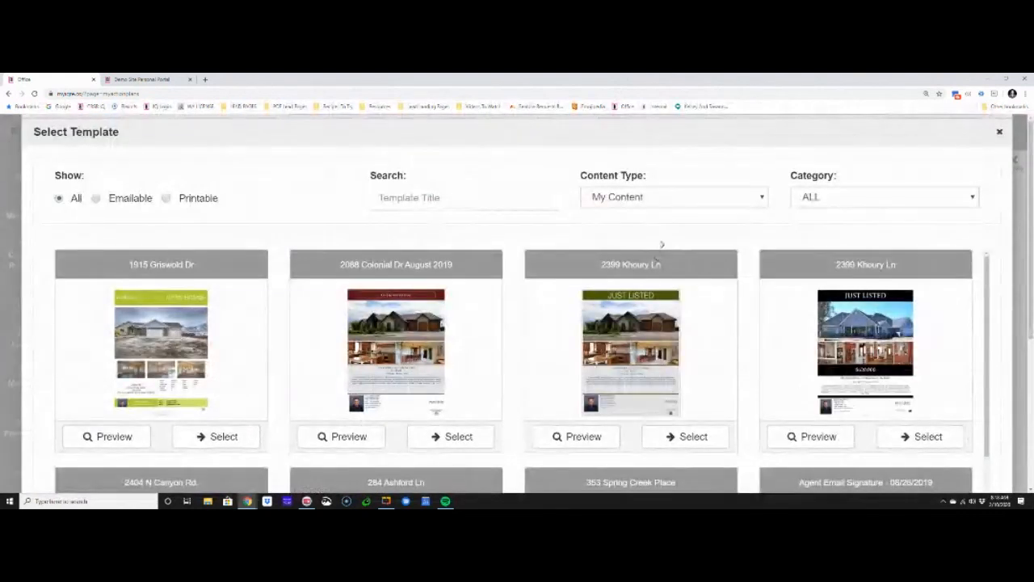
pyautogui.scroll(-3, 659, 253)
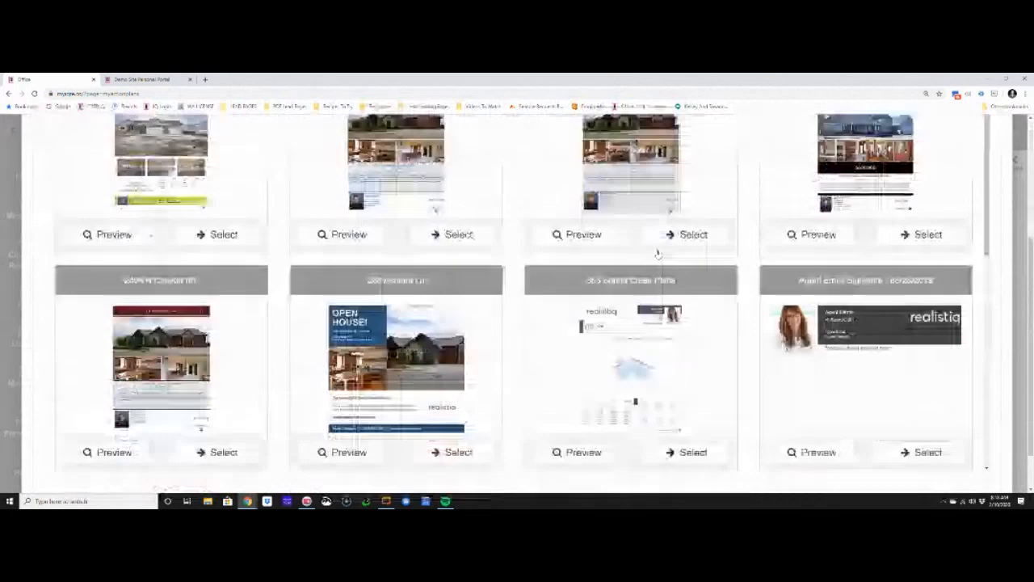
pyautogui.scroll(3, 856, 323)
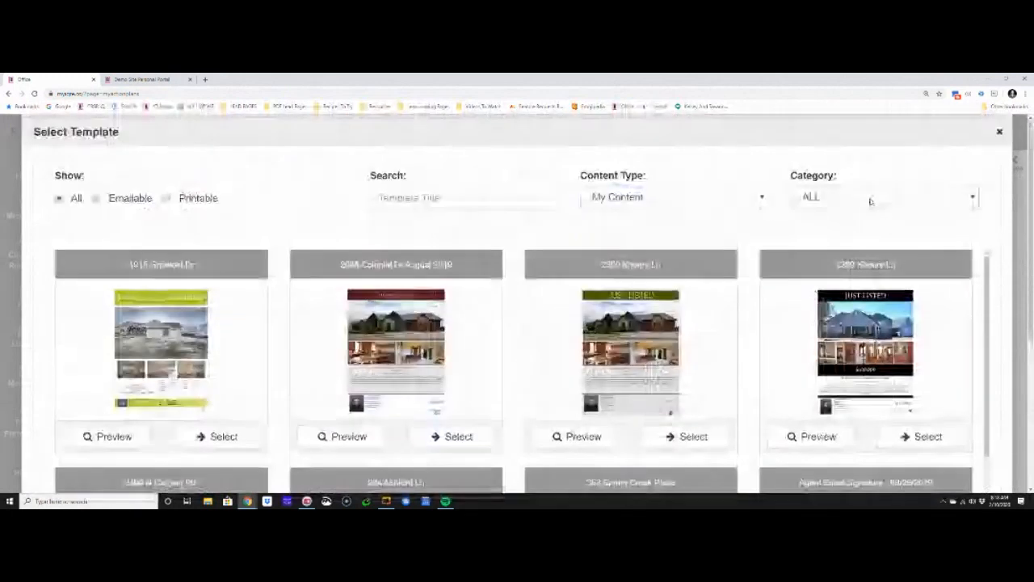
pyautogui.click(870, 201)
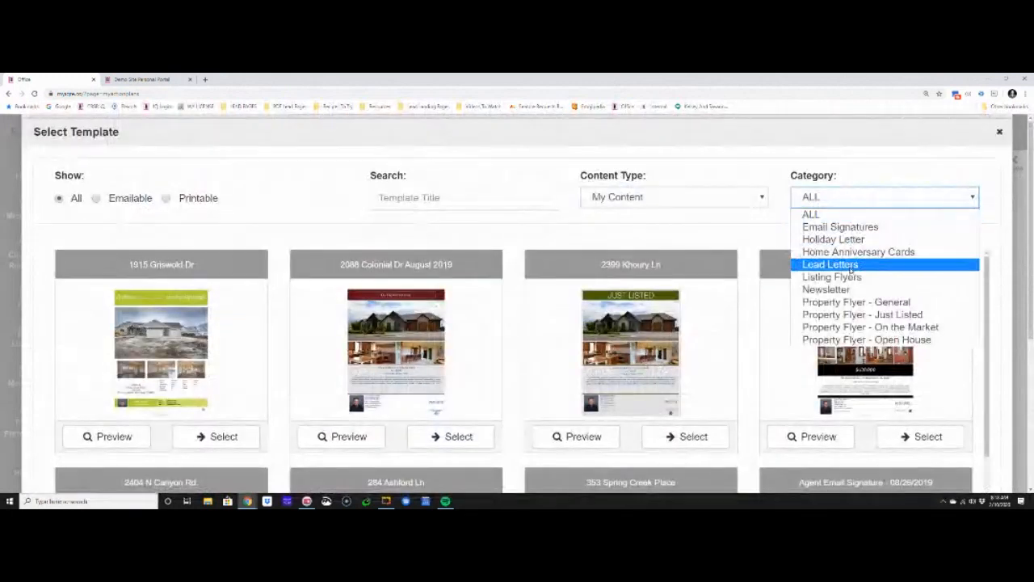
pyautogui.click(830, 264)
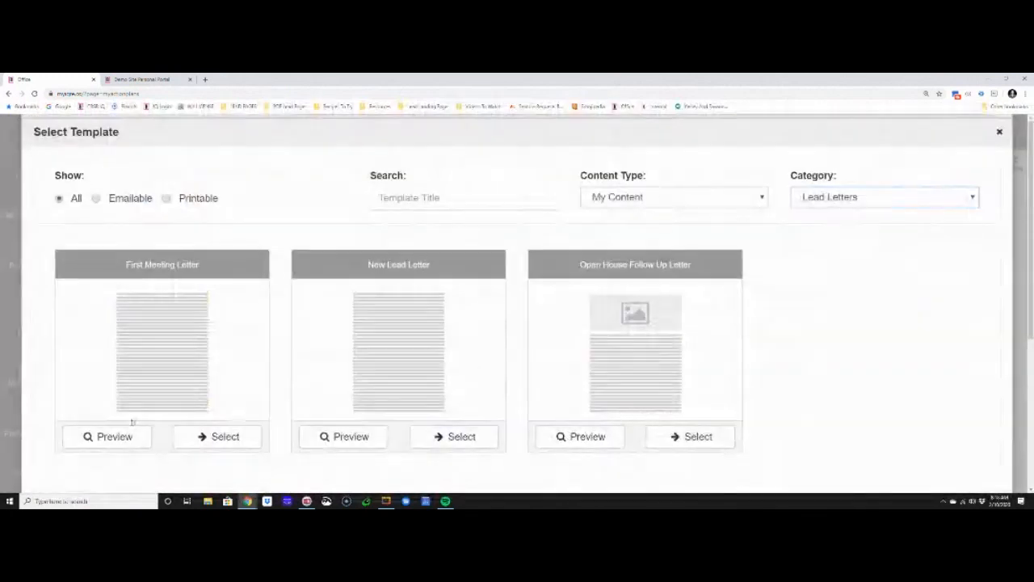
pyautogui.click(218, 439)
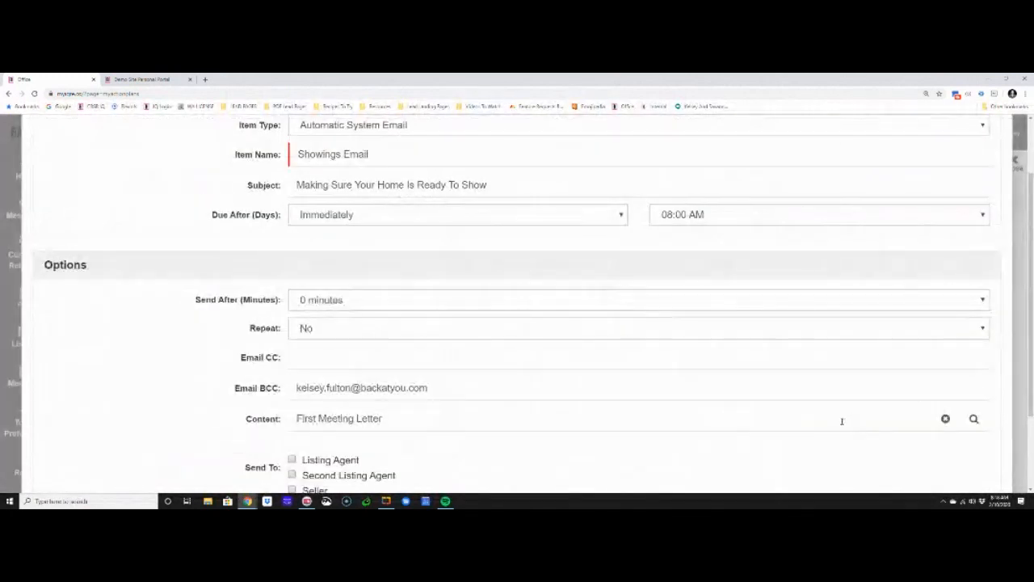
# Send the email to the Seller, set Visible To Seller to No, and save the item
pyautogui.scroll(-2, 420, 395)
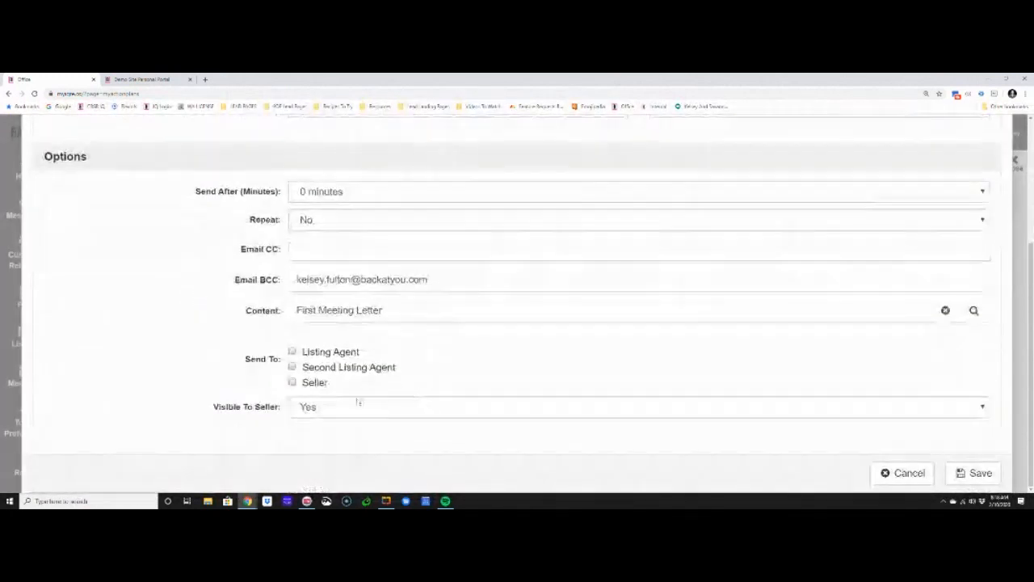
pyautogui.click(293, 383)
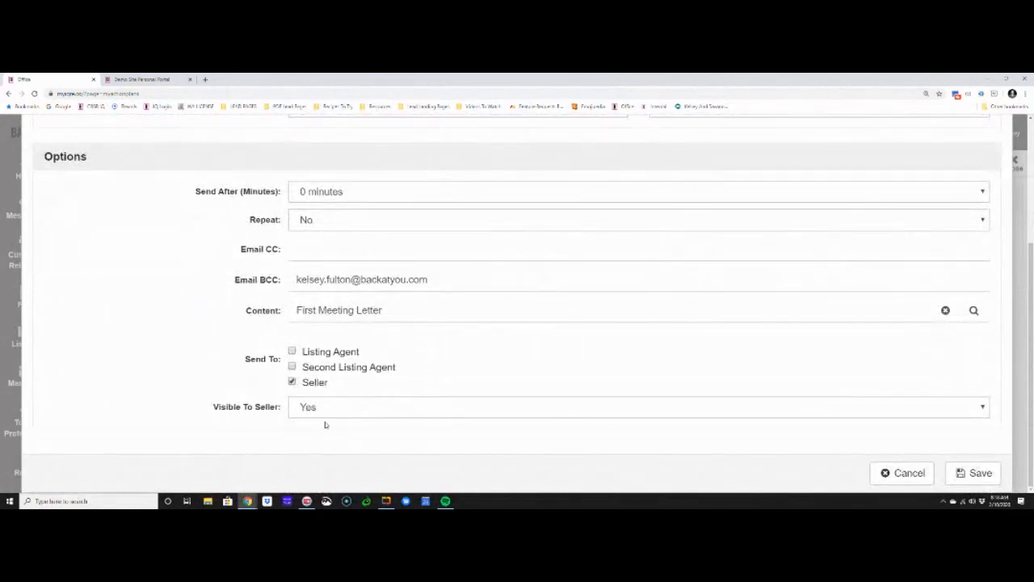
pyautogui.click(325, 411)
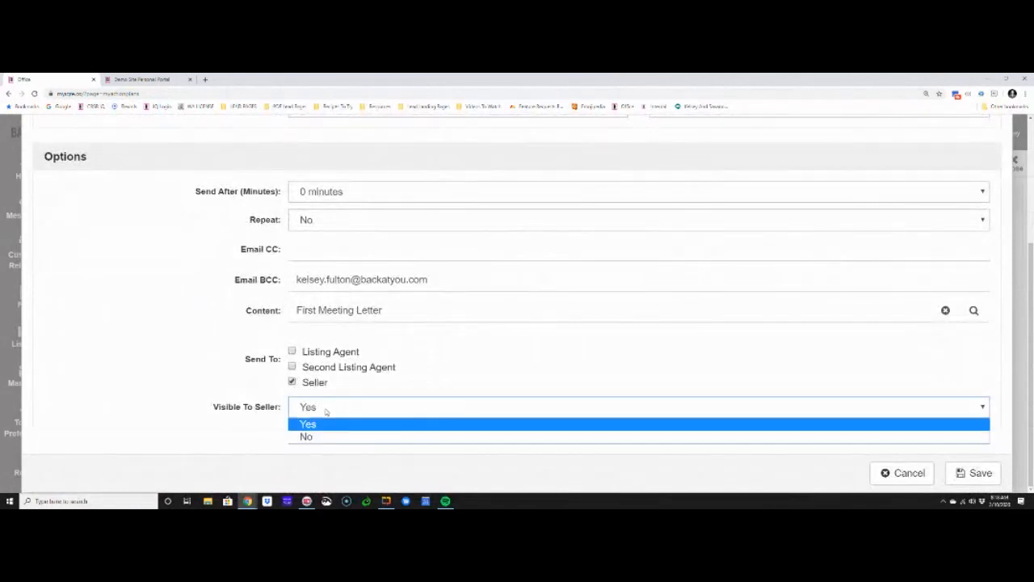
pyautogui.click(324, 433)
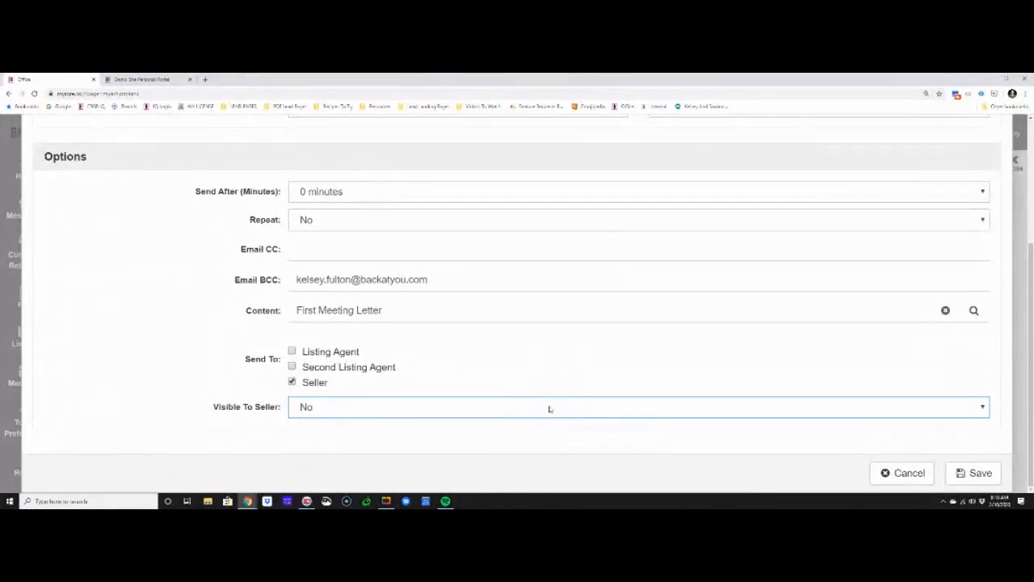
pyautogui.click(975, 473)
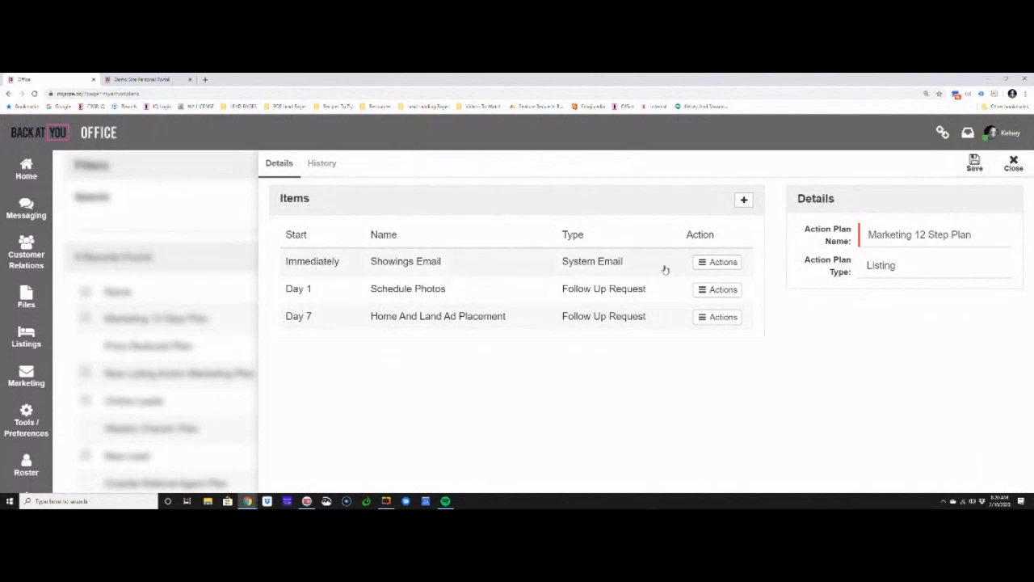
# Create an Add To Campaign action plan item named "Active Seller Campaign"
pyautogui.click(743, 200)
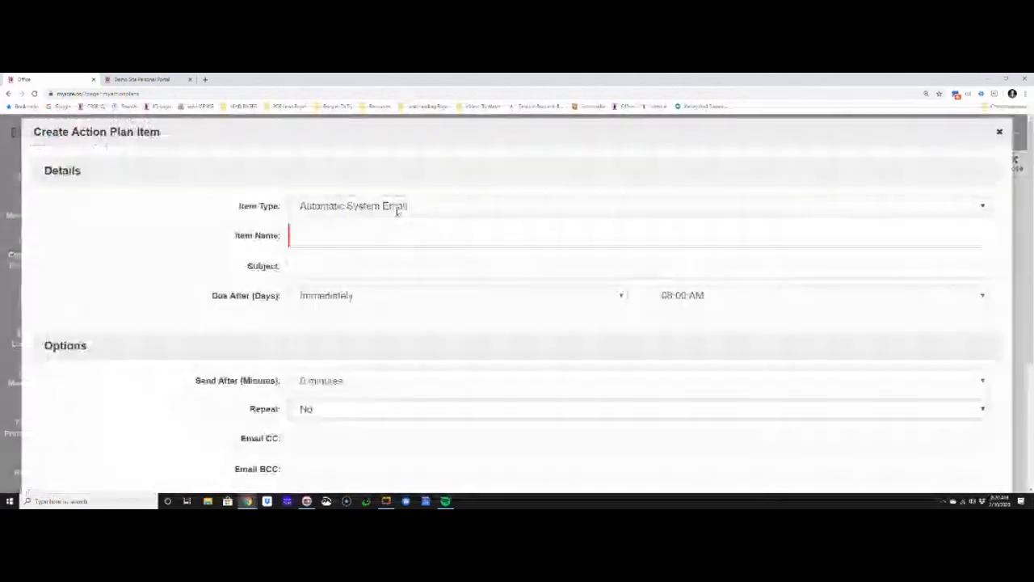
pyautogui.click(397, 209)
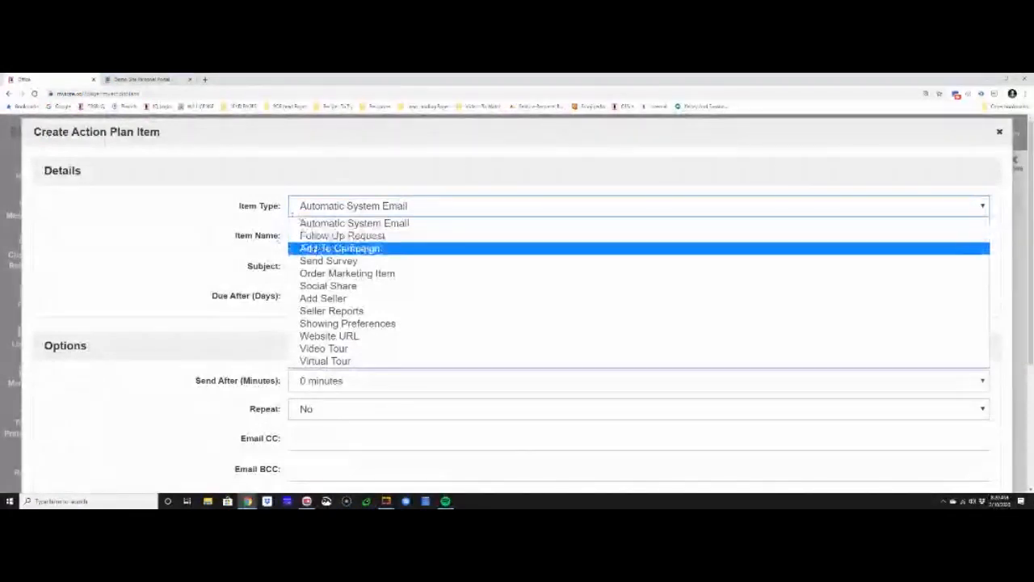
pyautogui.click(380, 250)
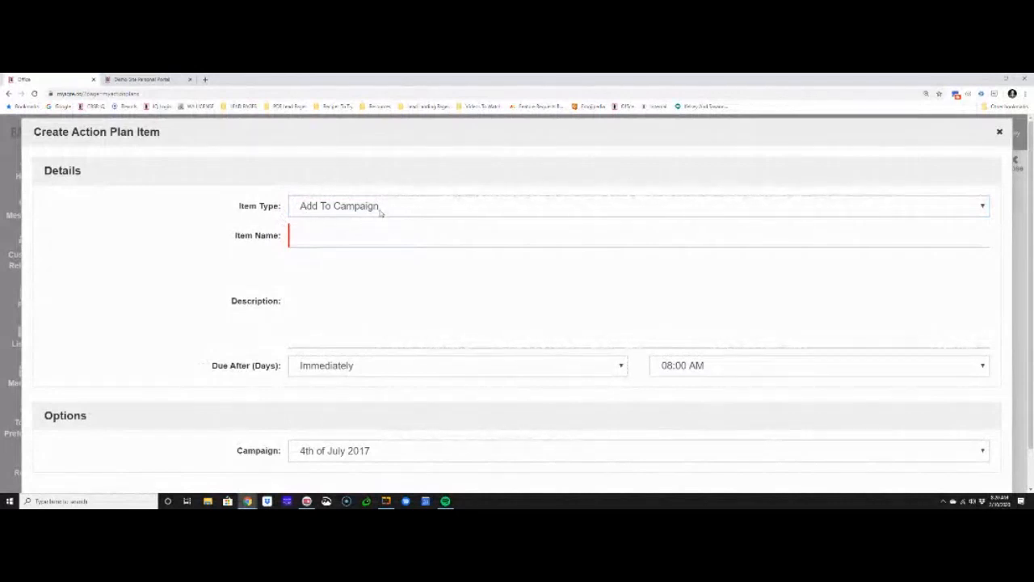
pyautogui.click(342, 231)
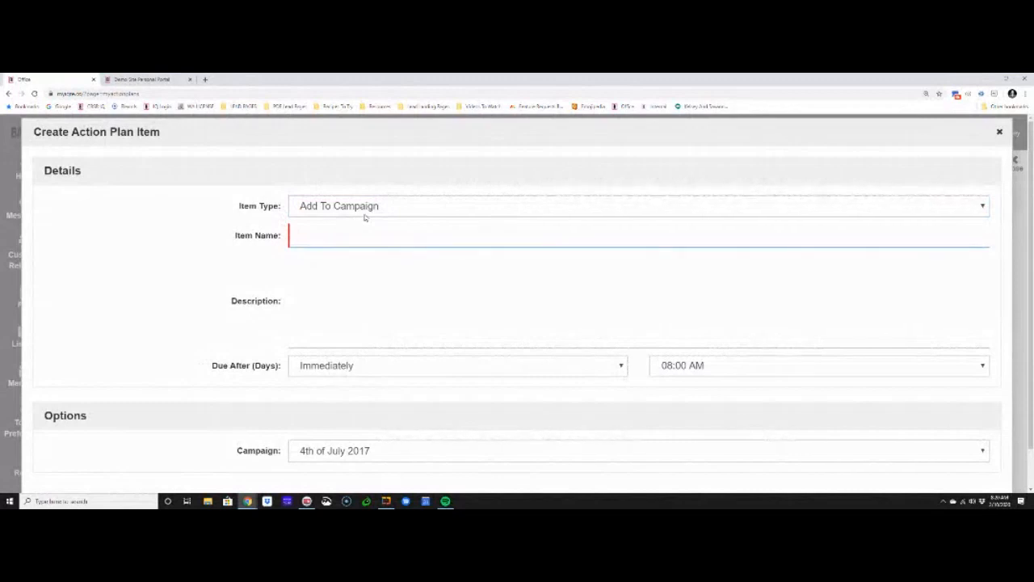
pyautogui.write('Active Seller Campaign')
# Assign Newsletter Campaign to the Active Seller Campaign item and save it
pyautogui.scroll(-1, 296, 372)
pyautogui.click(332, 407)
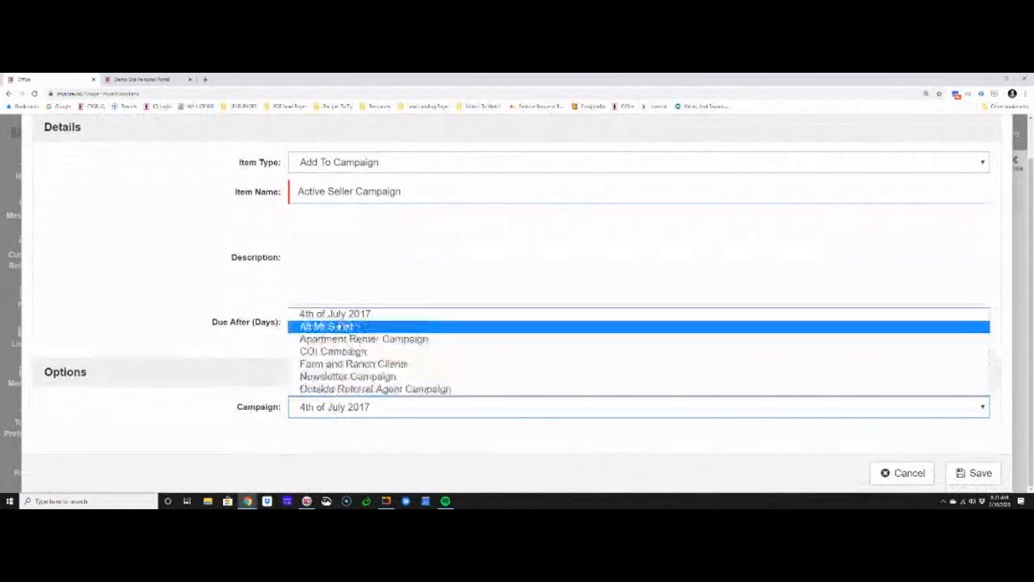
pyautogui.click(344, 377)
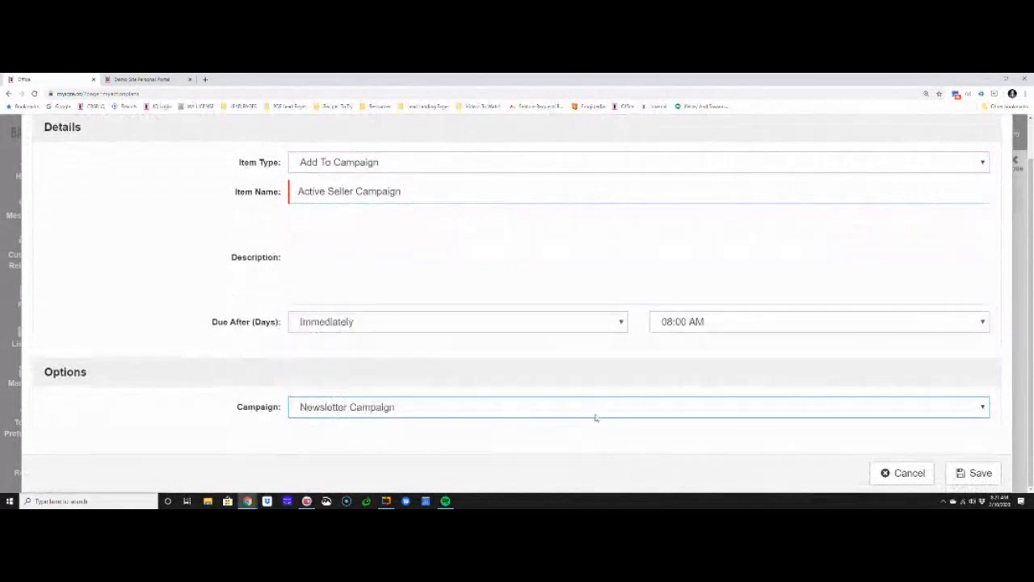
pyautogui.click(978, 475)
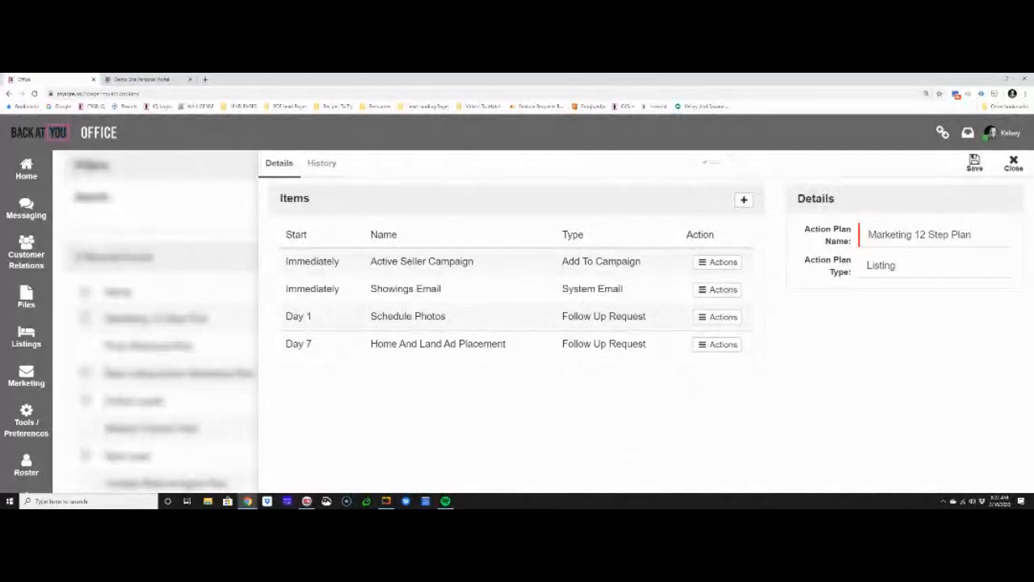
# Create an Add Seller action plan item named "Link Seller To Listing" and save it
pyautogui.click(744, 200)
pyautogui.click(388, 206)
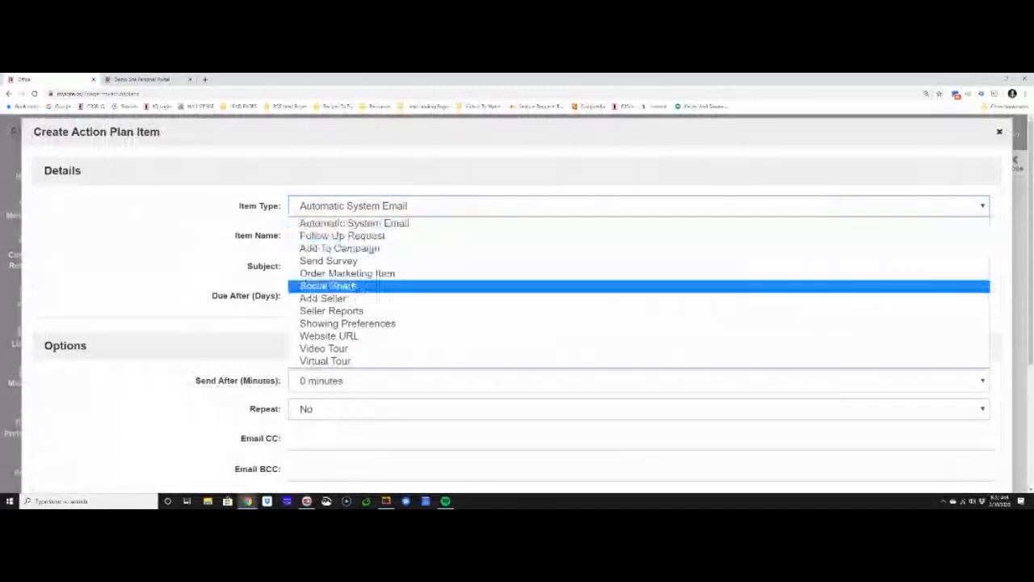
pyautogui.click(350, 301)
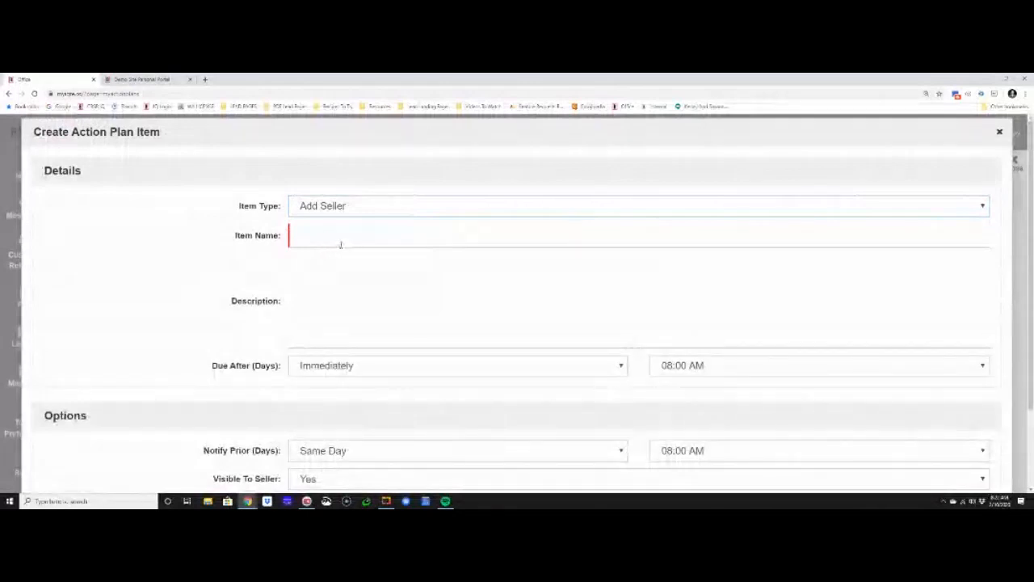
pyautogui.click(355, 234)
pyautogui.write('Link Seller TO')
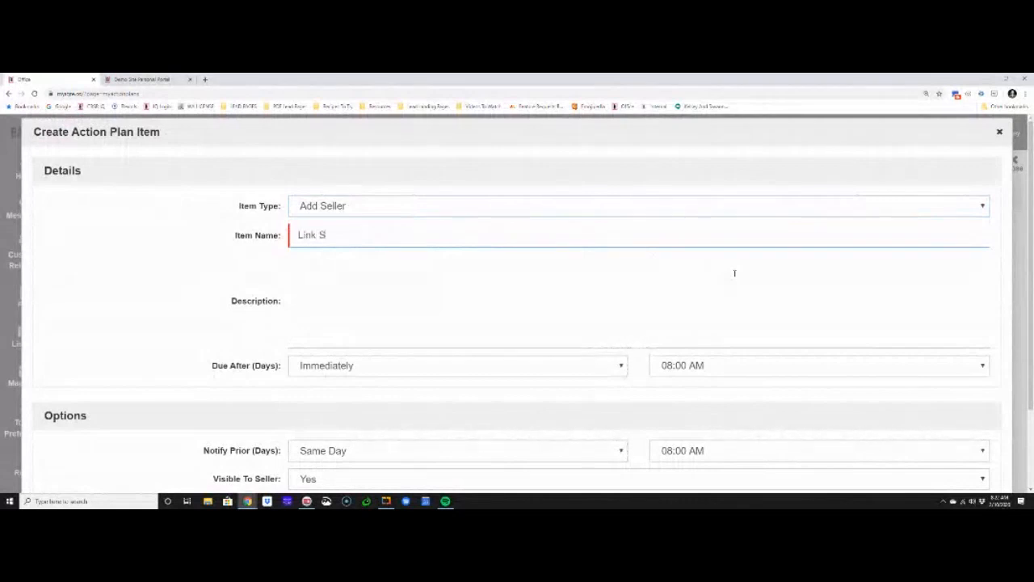
pyautogui.press('BackSpace')
pyautogui.press('BackSpace')
pyautogui.write('To Listing')
pyautogui.scroll(-2, 567, 388)
pyautogui.click(947, 475)
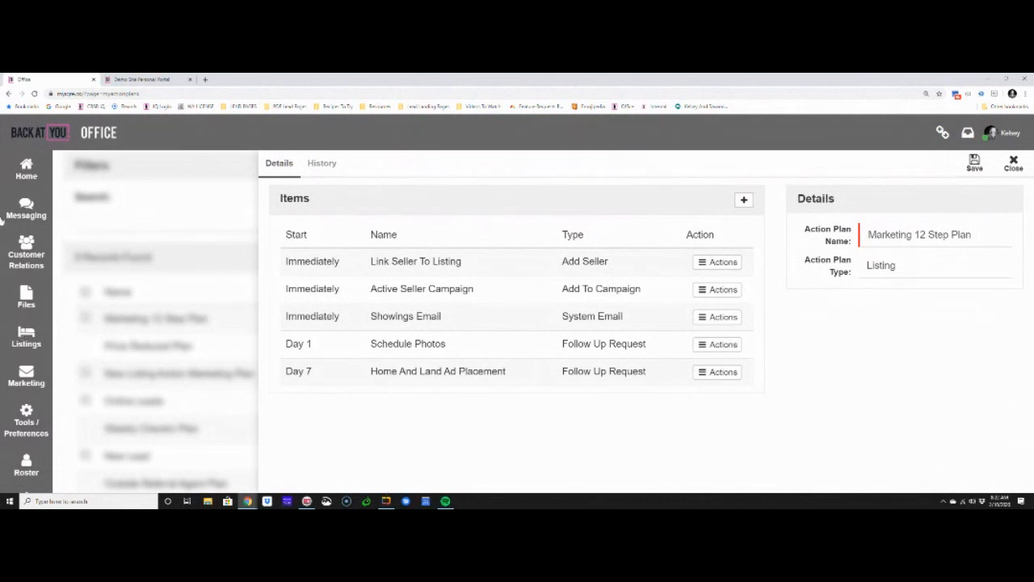
# Open a contact's listings, view the property selection for adding a listing, and cancel it without choosing a property
pyautogui.click(23, 255)
pyautogui.click(74, 203)
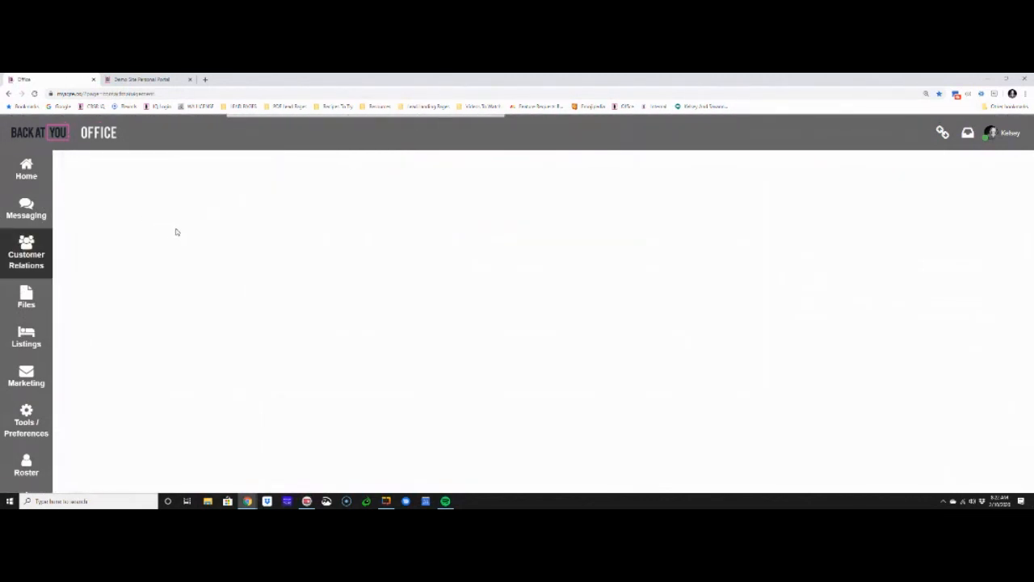
pyautogui.scroll(-3, 129, 307)
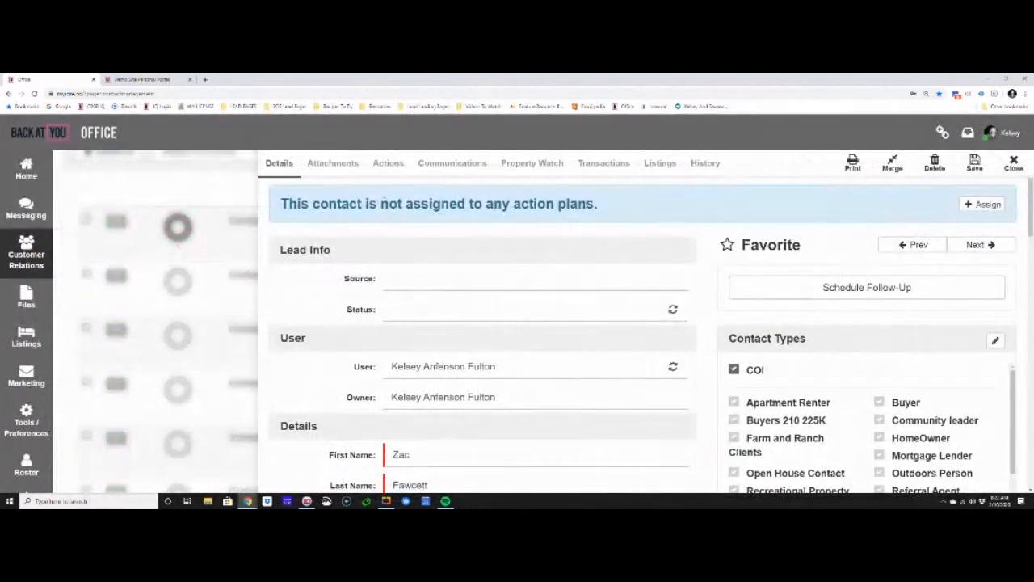
pyautogui.click(662, 164)
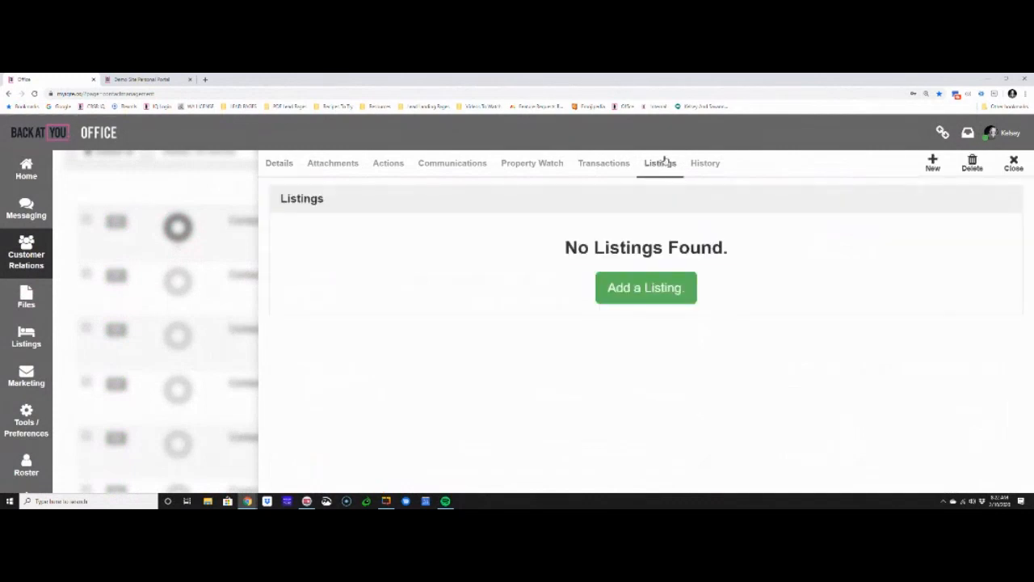
pyautogui.click(662, 292)
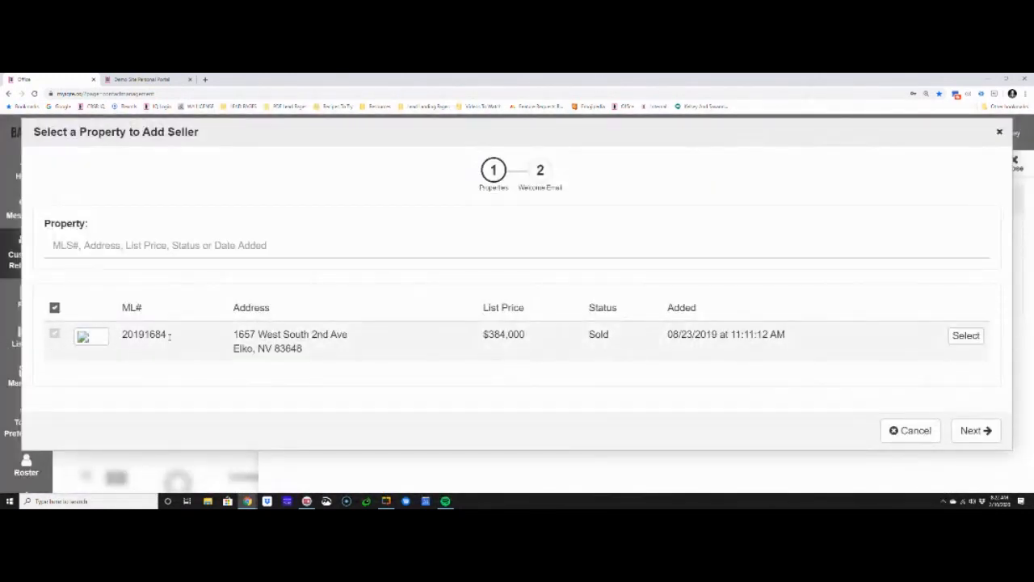
pyautogui.click(912, 428)
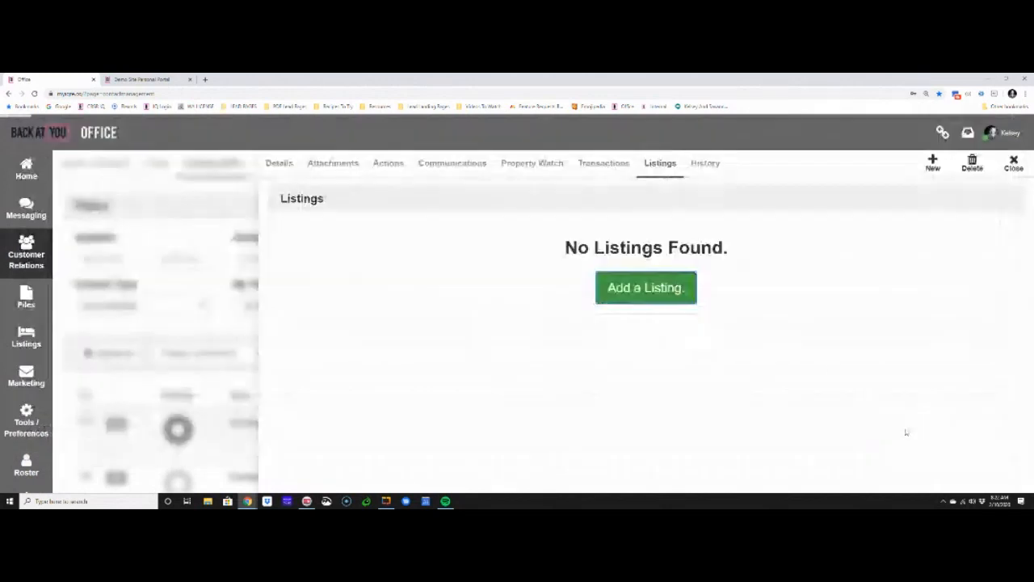
# Open the active residential listing with MLS number 3616904 and examine the Seller field under Contact Information
pyautogui.click(23, 335)
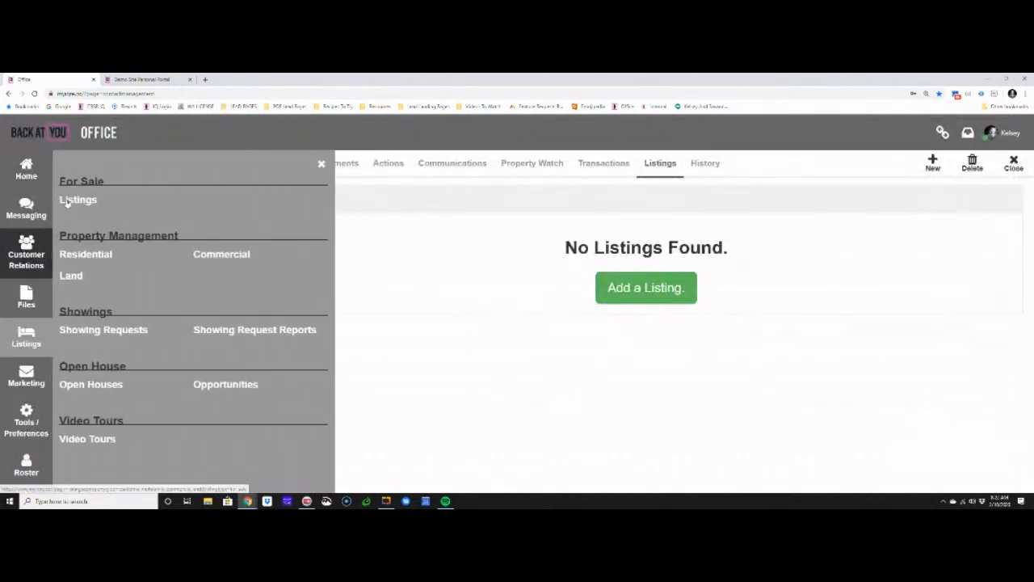
pyautogui.click(68, 202)
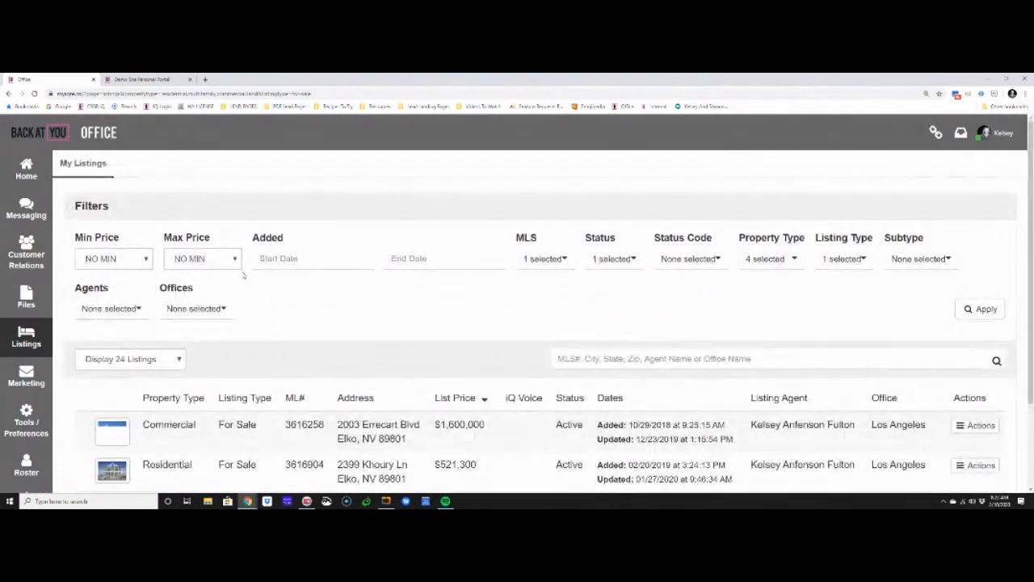
pyautogui.scroll(-3, 247, 272)
pyautogui.click(400, 368)
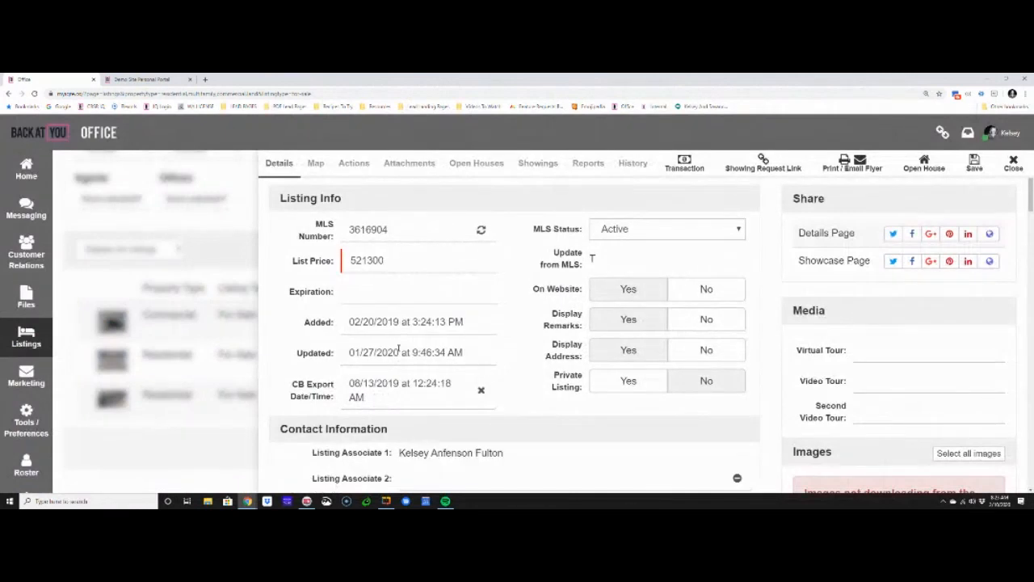
pyautogui.scroll(-3, 397, 349)
pyautogui.moveTo(281, 227); pyautogui.dragTo(465, 235)
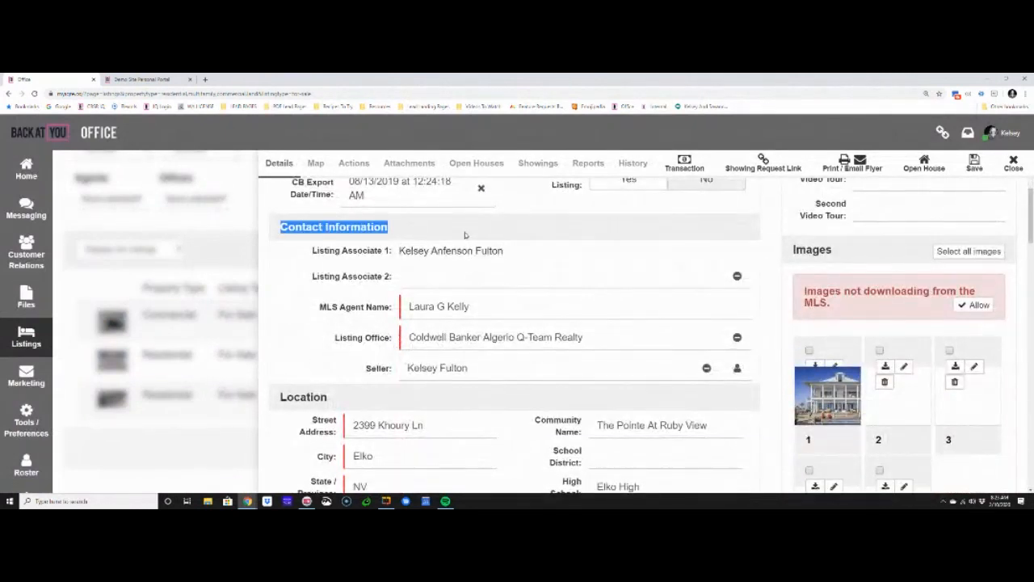
pyautogui.moveTo(366, 368); pyautogui.dragTo(414, 371)
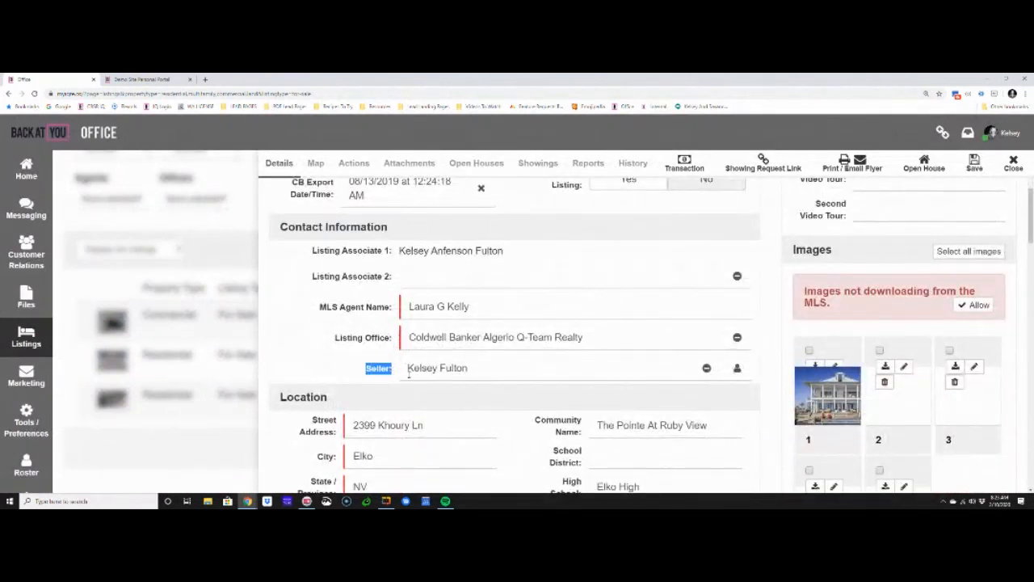
# Return to the Marketing 12 Step Plan in the action plans and review its Link Seller To Listing item
pyautogui.click(29, 416)
pyautogui.click(234, 393)
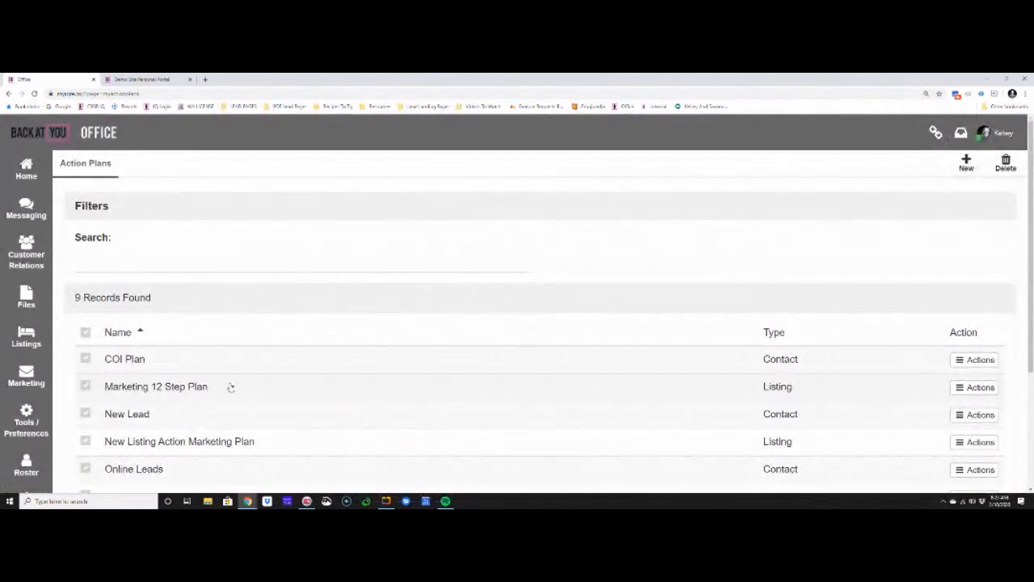
pyautogui.click(230, 386)
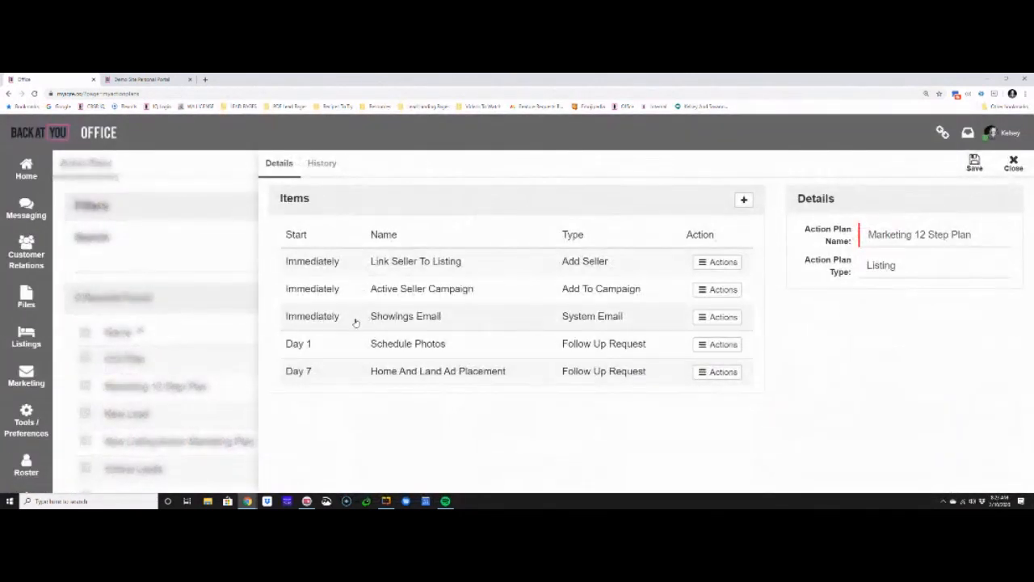
pyautogui.moveTo(369, 262); pyautogui.dragTo(482, 278)
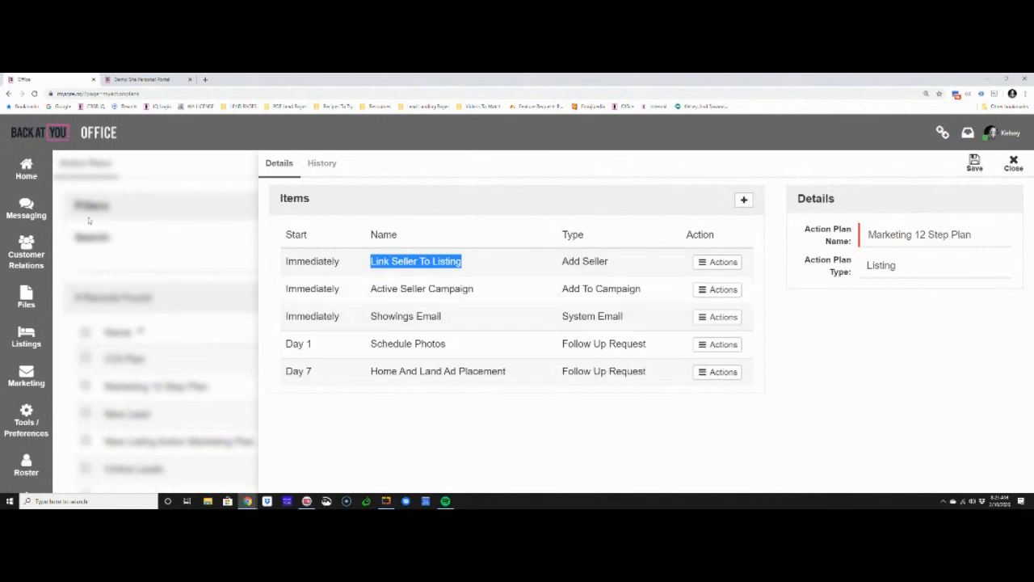
# Go to the home dashboard and examine the Order Home Warranty task in the To Do Gauge
pyautogui.click(27, 171)
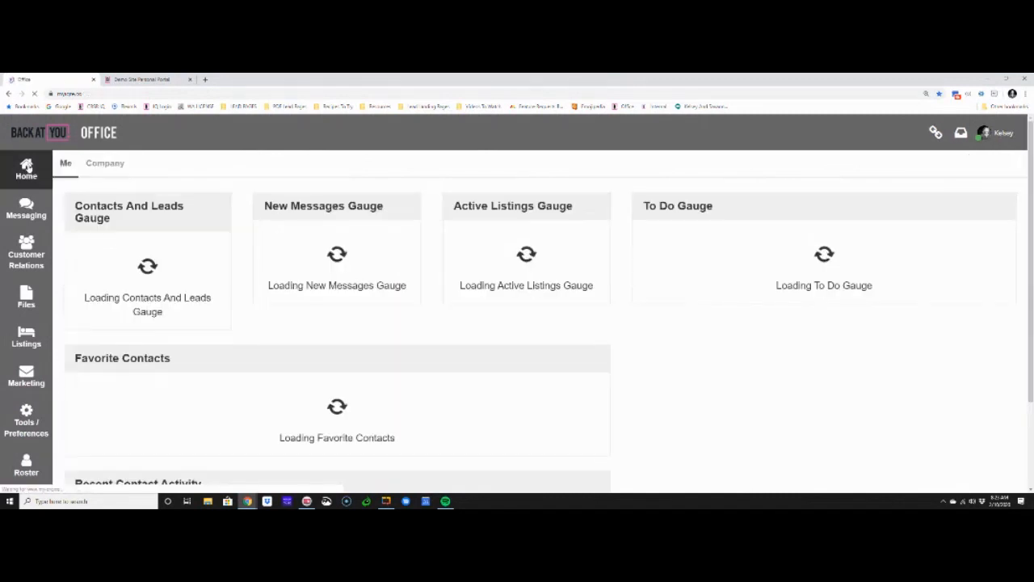
pyautogui.moveTo(714, 211); pyautogui.dragTo(637, 213)
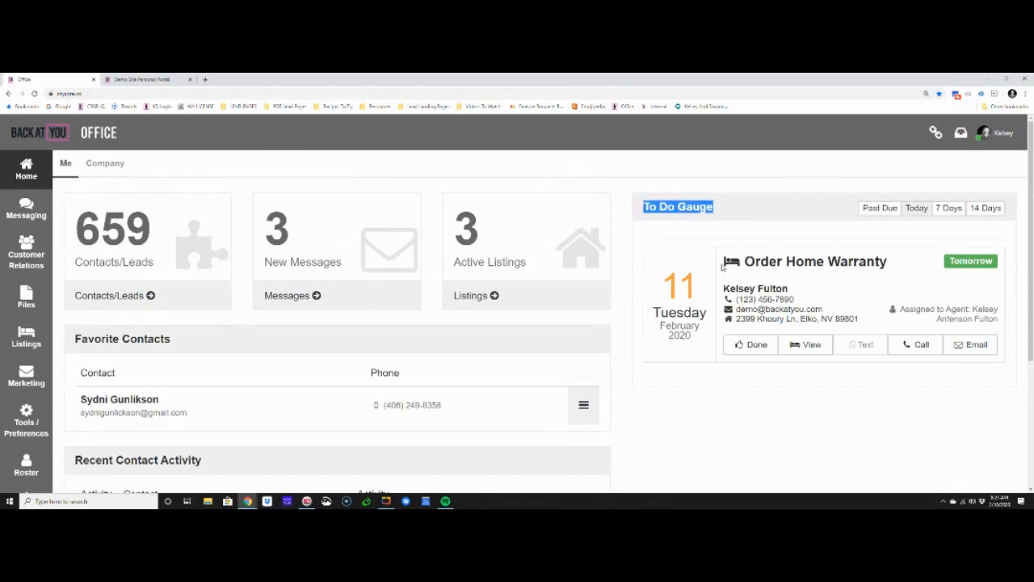
pyautogui.moveTo(889, 262); pyautogui.dragTo(740, 263)
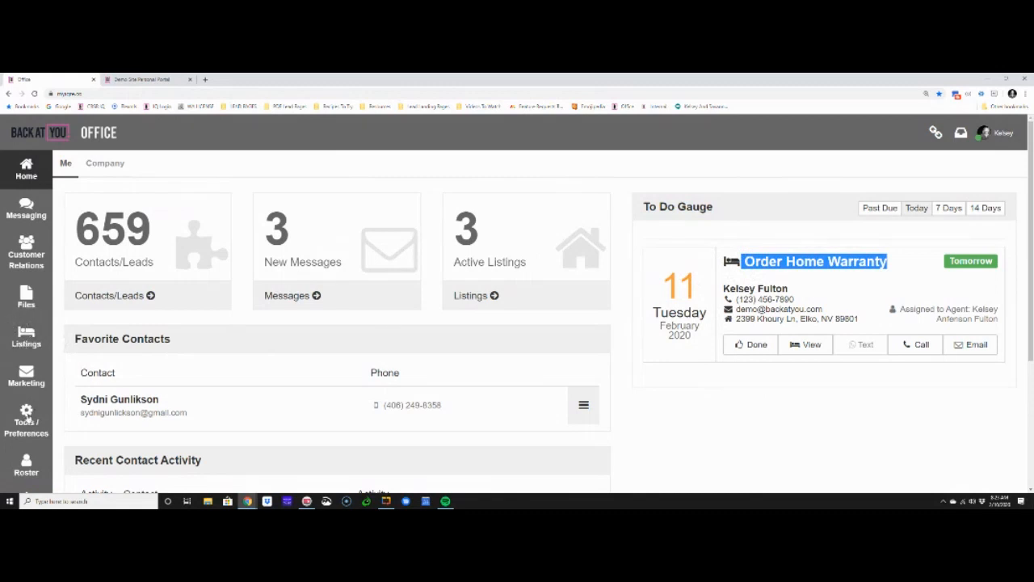
# Reopen the Marketing 12 Step Plan and start a new item of type Order Marketing Item
pyautogui.click(27, 416)
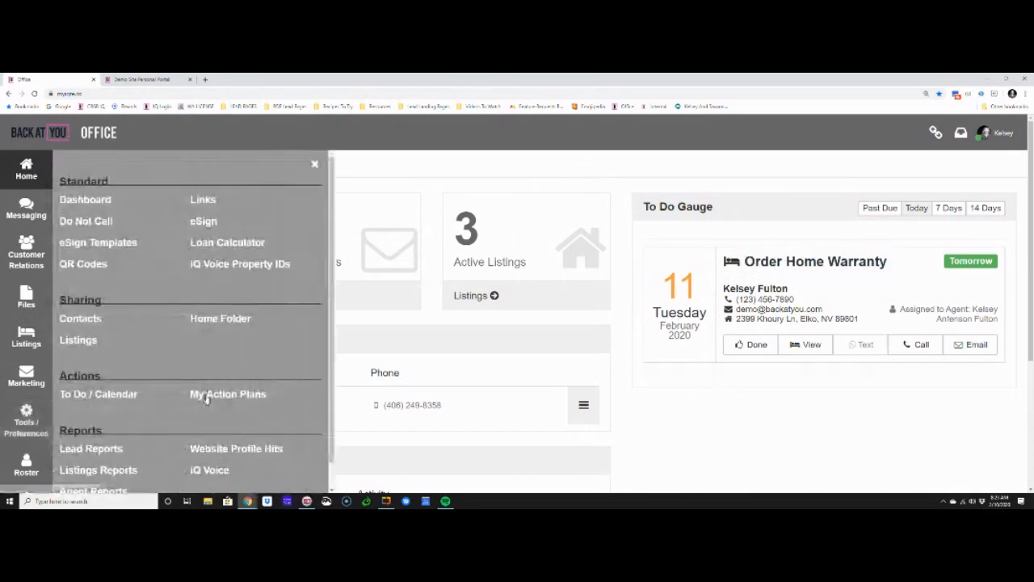
pyautogui.click(202, 394)
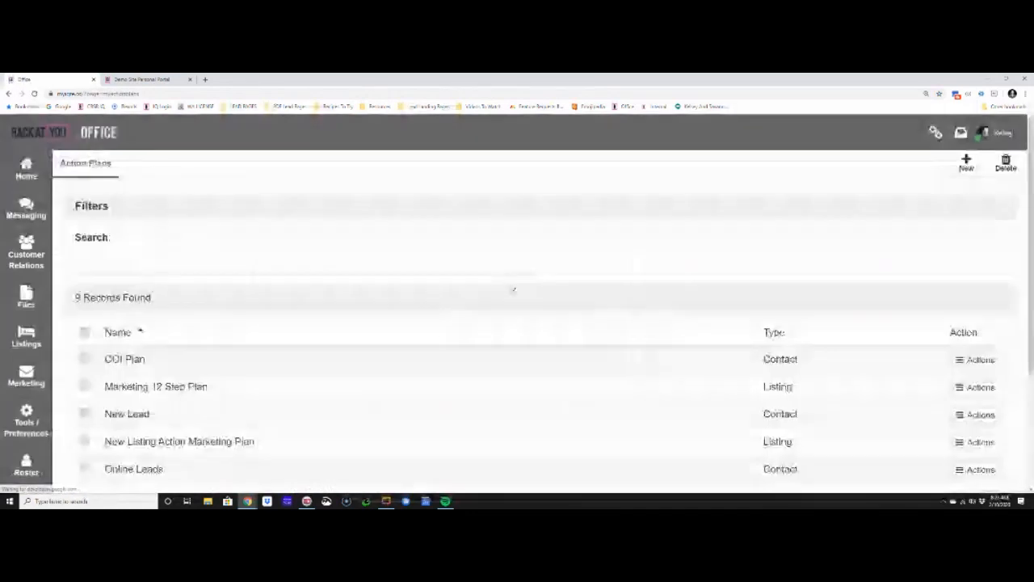
pyautogui.click(443, 389)
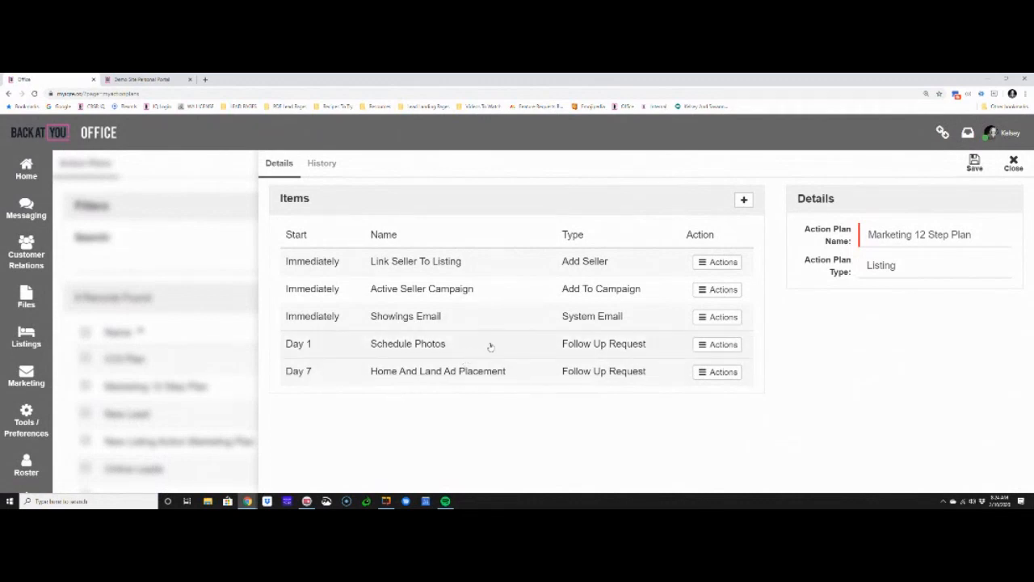
pyautogui.click(744, 200)
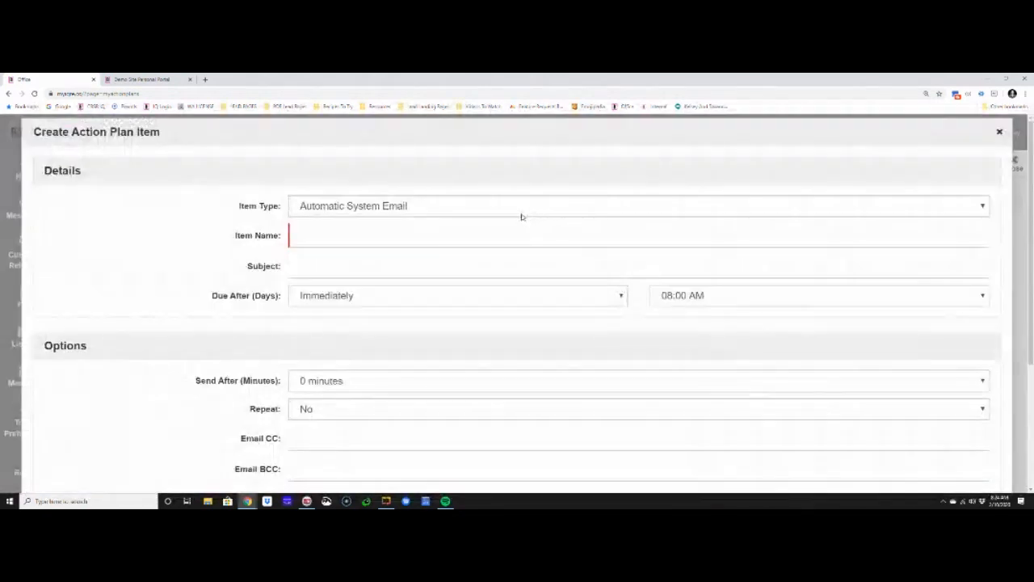
pyautogui.click(521, 214)
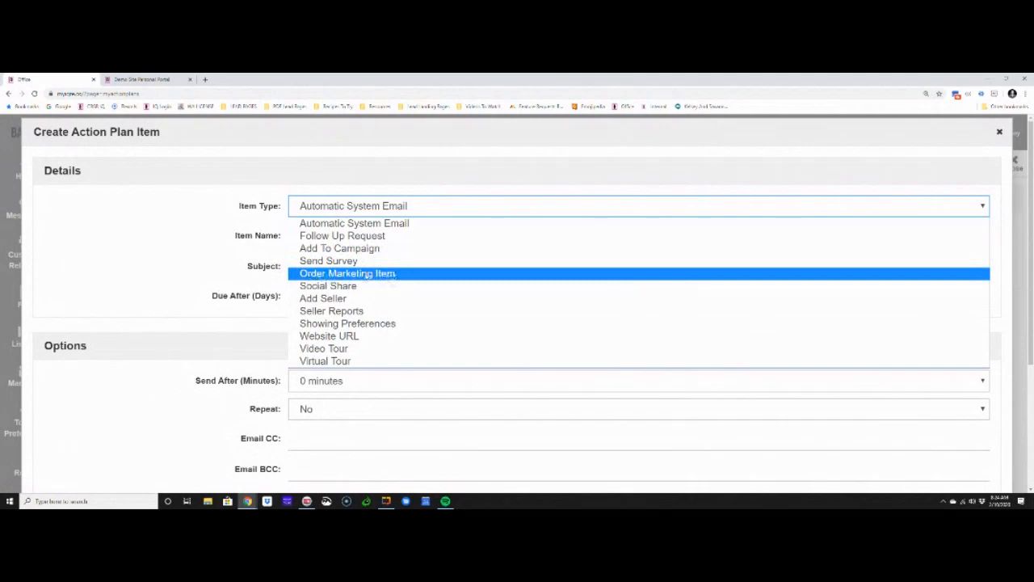
pyautogui.click(326, 276)
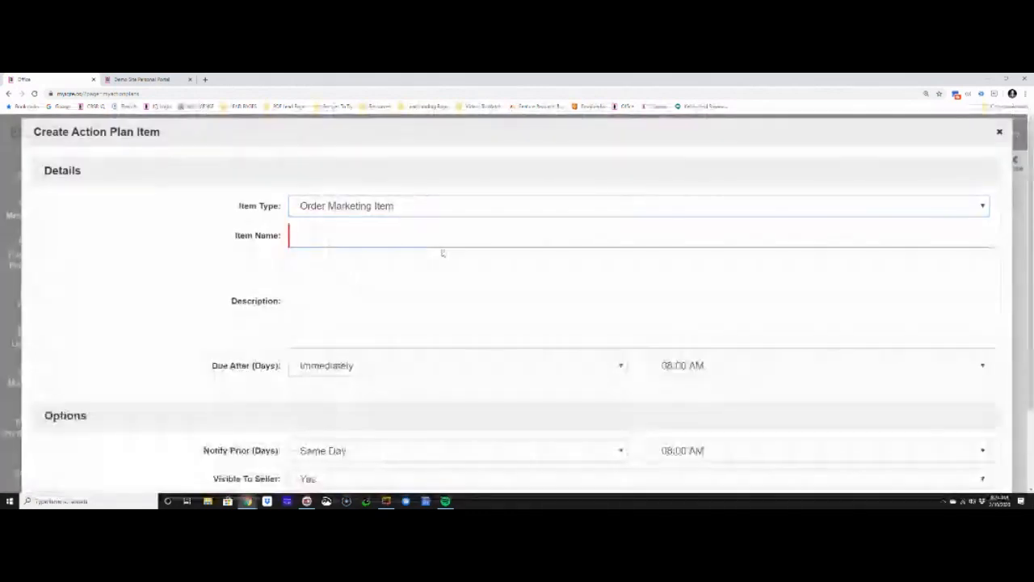
# Name the item "Neighborhood Marketing Piece" and enter the description "Buyers in your neighborhood marketing item"
pyautogui.write('Neighbor hood Mark')
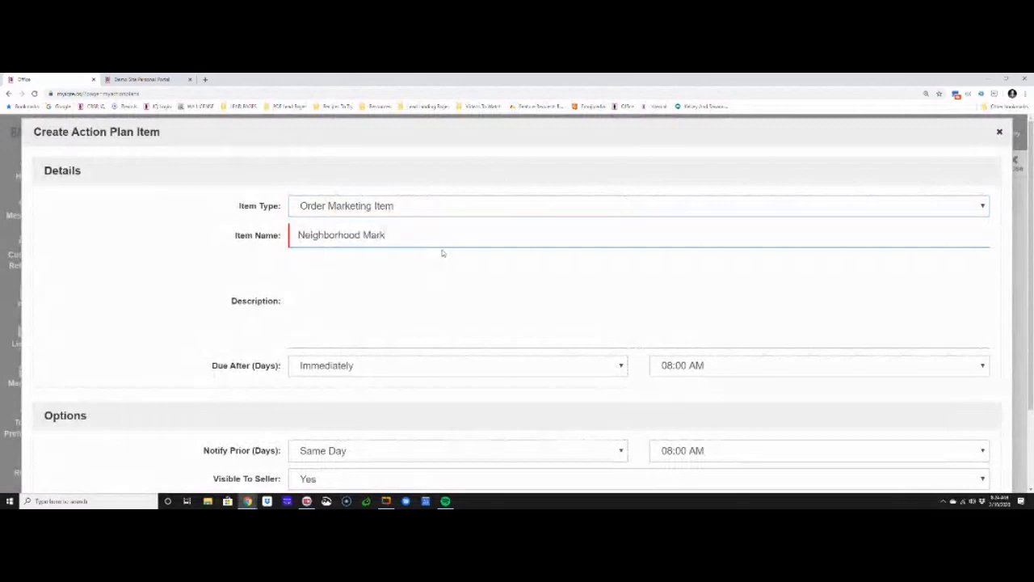
pyautogui.write('eting Pliece')
pyautogui.press('Tab')
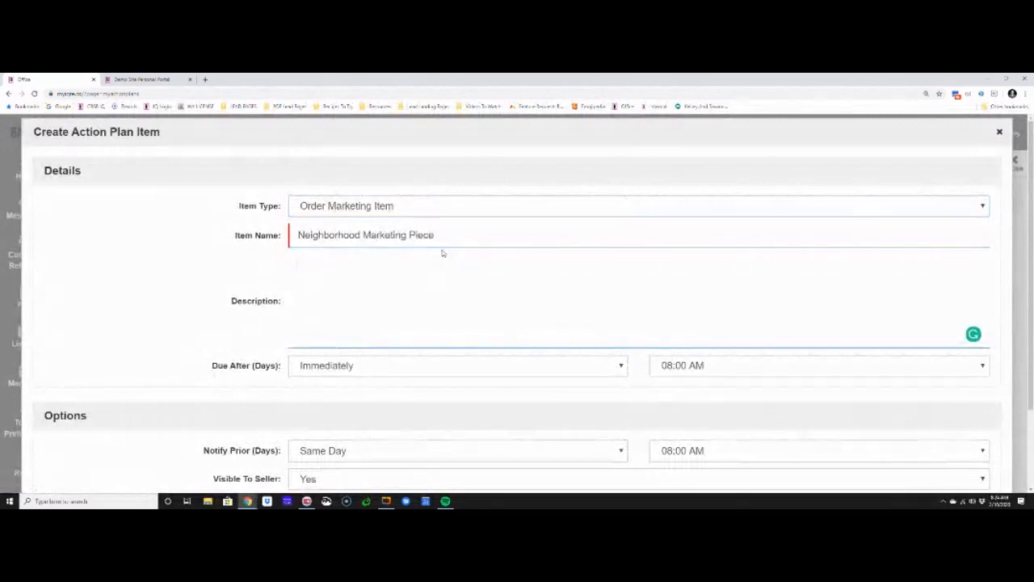
pyautogui.write('Buyers in you')
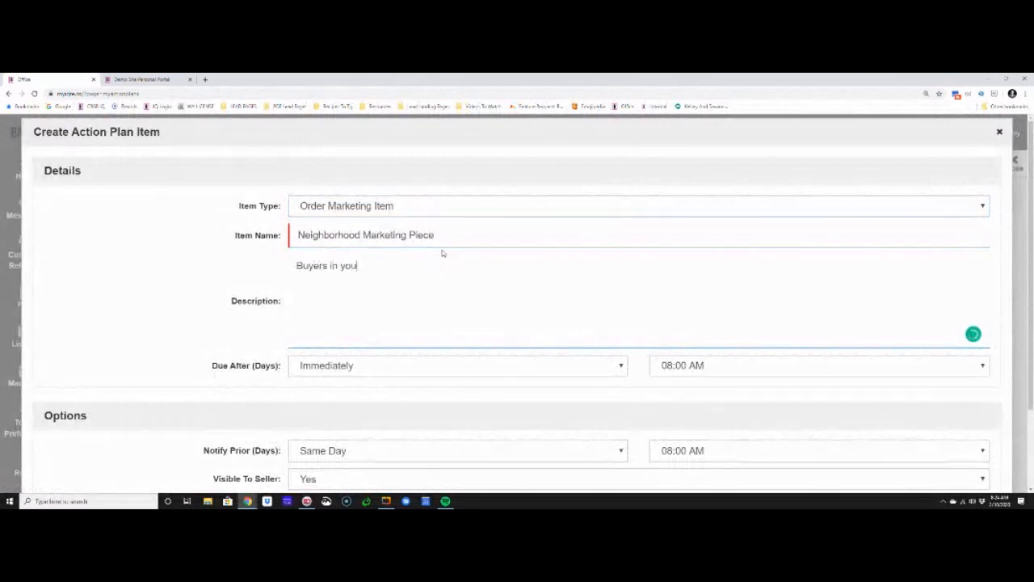
pyautogui.write('r neighborhood marketing')
# Make the marketing item due after 2 days at 10:30 AM and save it
pyautogui.click(420, 363)
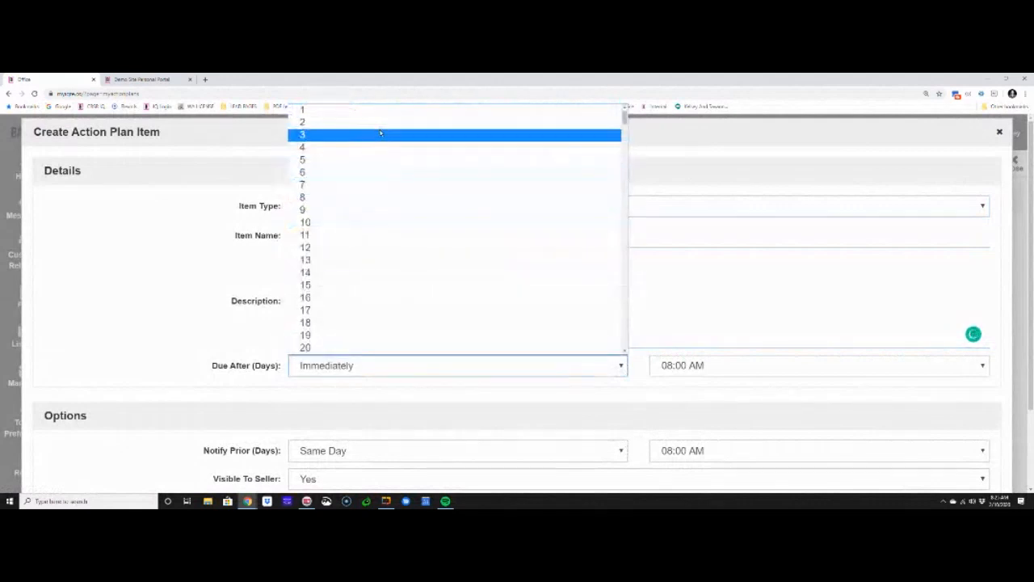
pyautogui.click(380, 125)
pyautogui.click(697, 365)
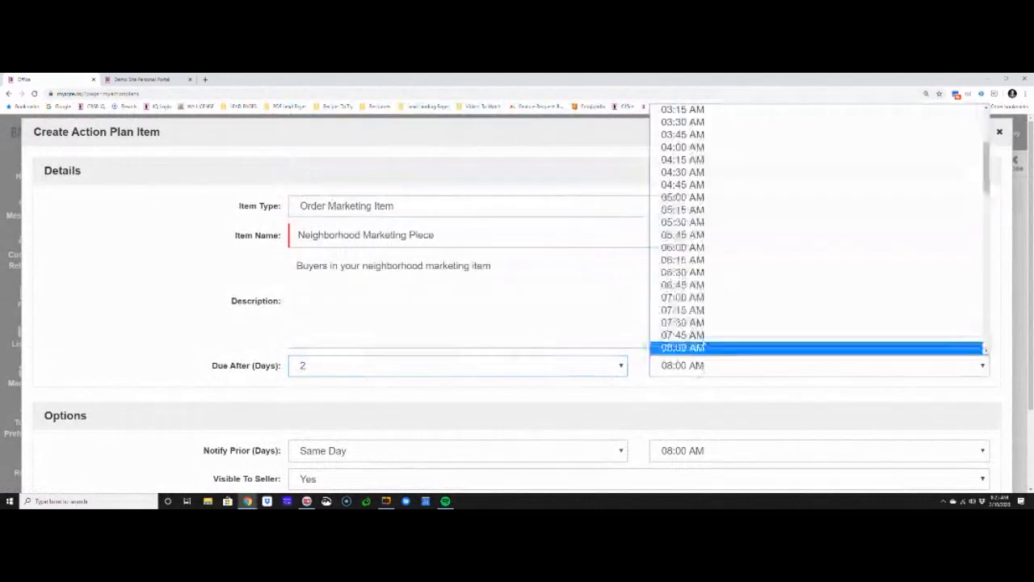
pyautogui.scroll(-2, 716, 257)
pyautogui.click(716, 311)
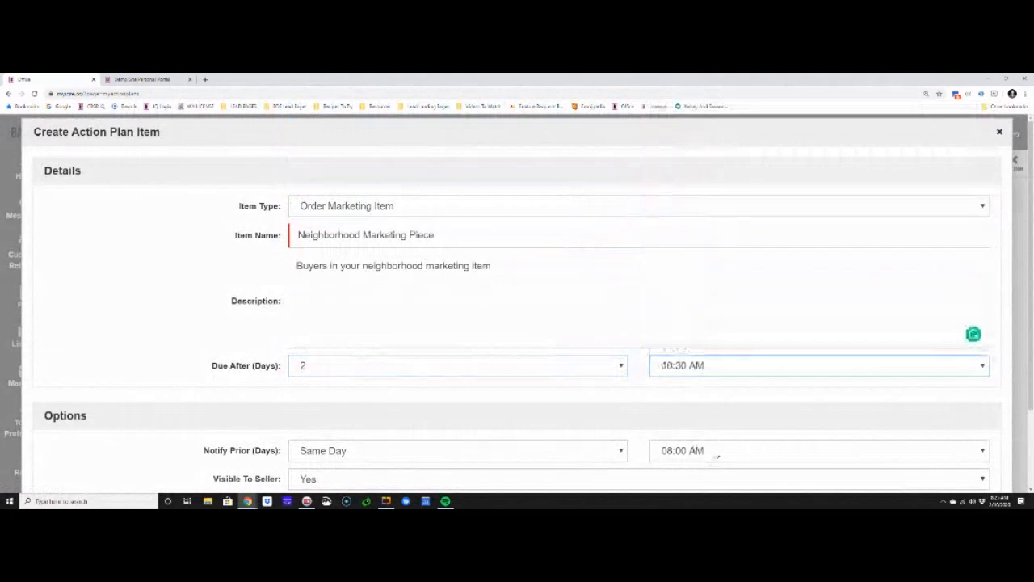
pyautogui.scroll(-2, 465, 343)
pyautogui.click(574, 347)
pyautogui.click(574, 347)
pyautogui.click(961, 475)
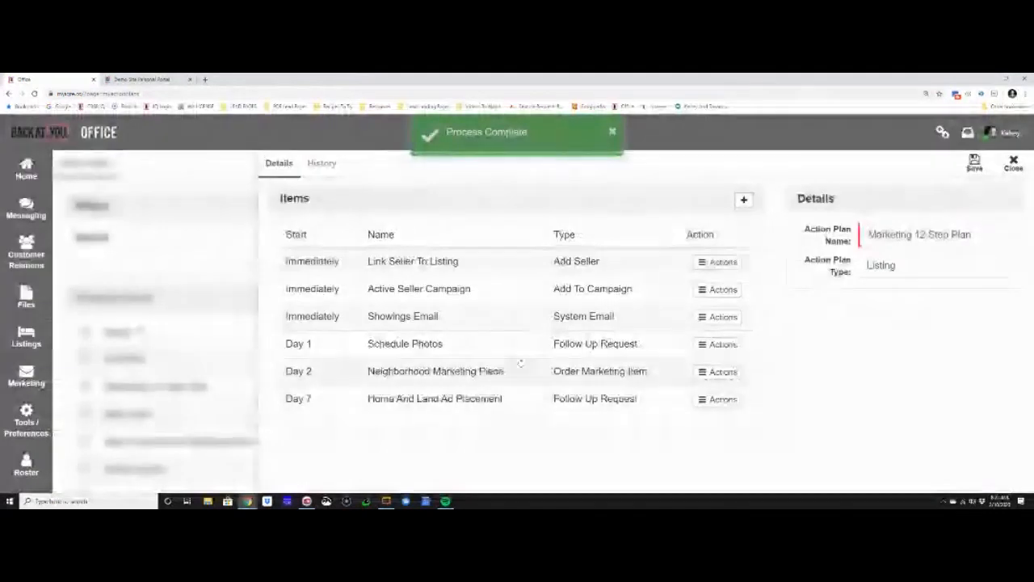
# Add a Social Share item to the plan and name it "Facebook New Listing Share"
pyautogui.click(742, 201)
pyautogui.click(392, 208)
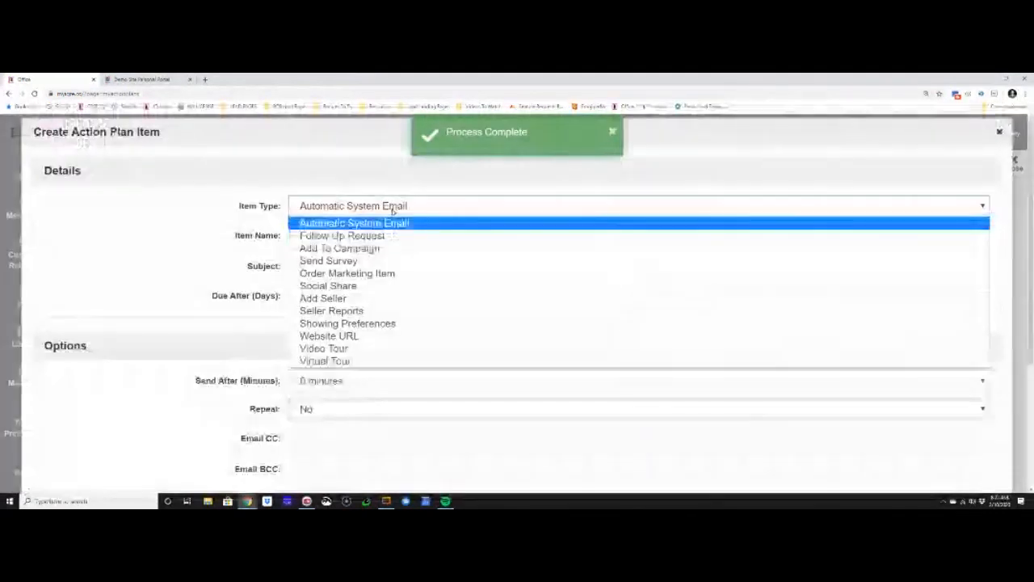
pyautogui.click(376, 286)
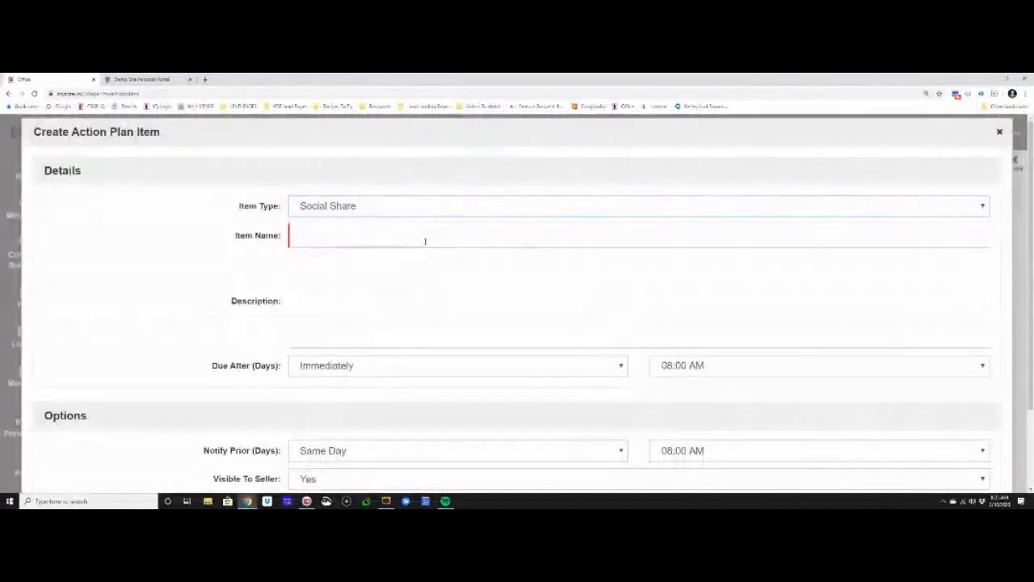
pyautogui.click(425, 241)
pyautogui.write('Face')
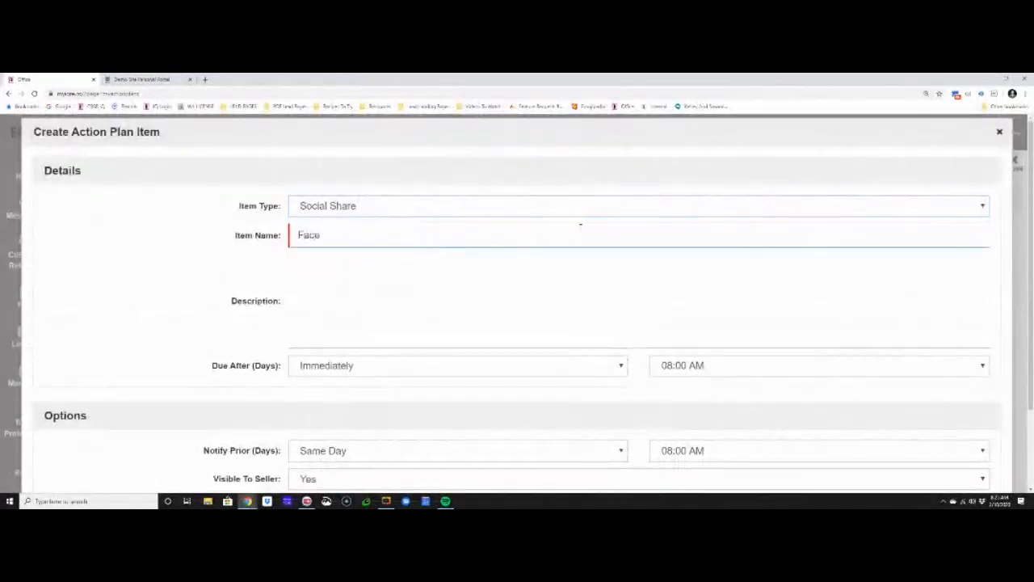
pyautogui.write('book New Listing Share')
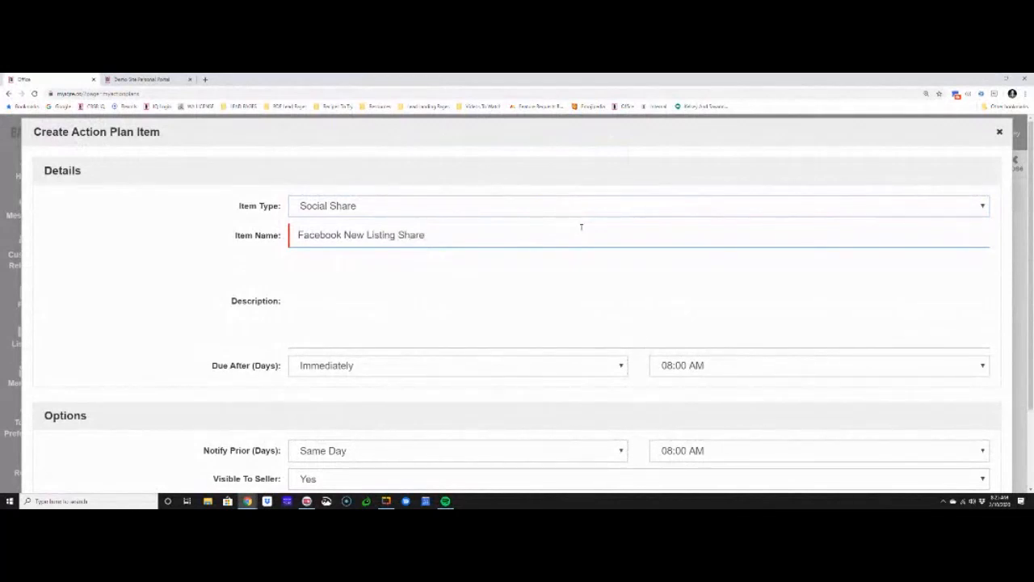
# Make the Facebook share item due after 1 day and save it
pyautogui.click(510, 359)
pyautogui.click(399, 124)
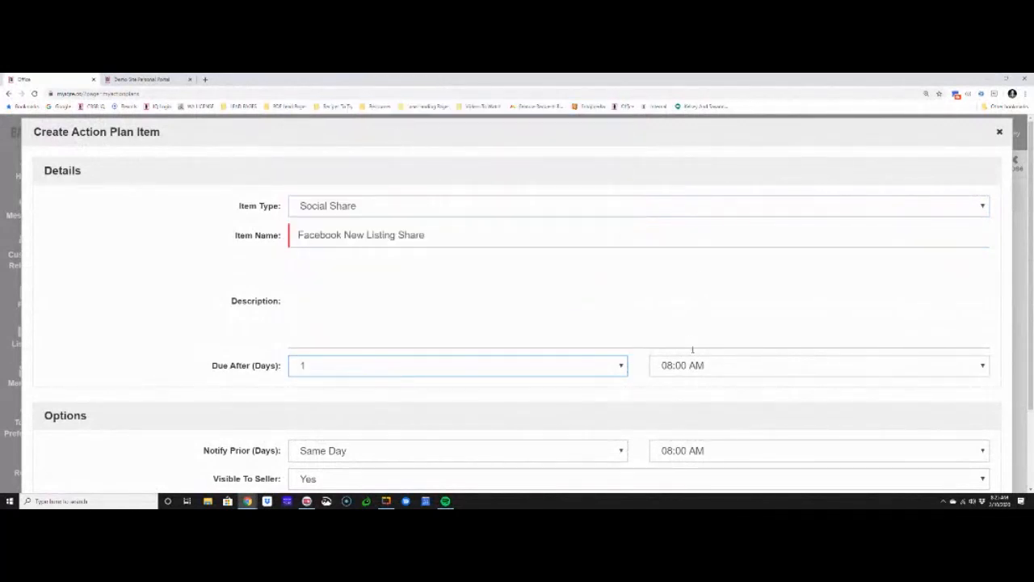
pyautogui.scroll(-2, 752, 377)
pyautogui.click(961, 475)
pyautogui.click(743, 199)
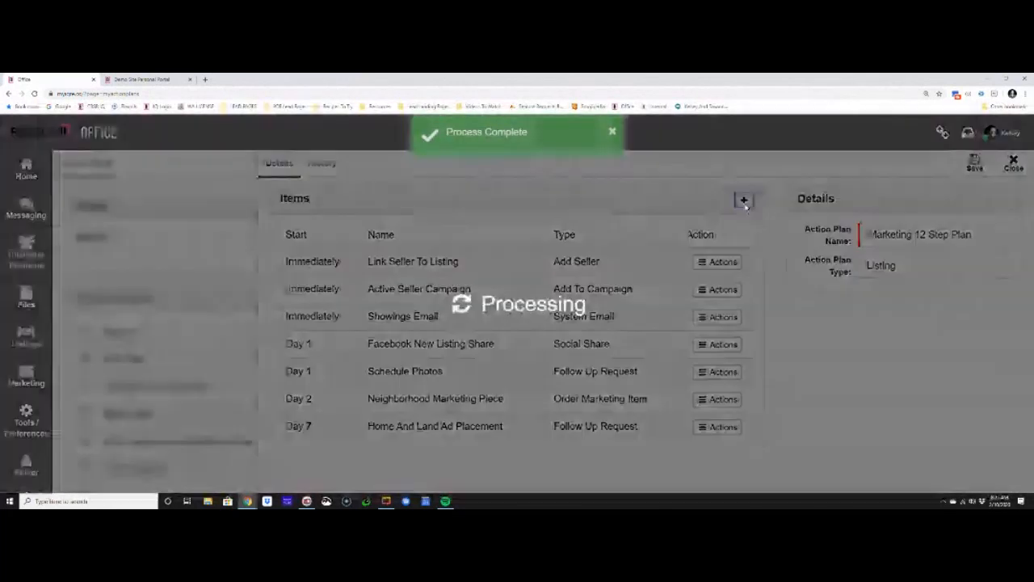
pyautogui.click(537, 213)
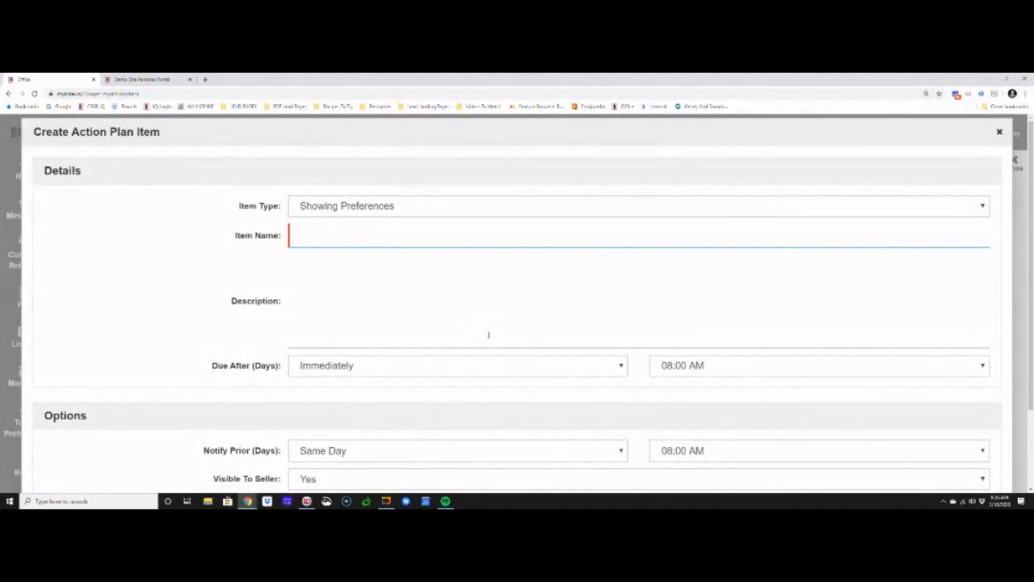
pyautogui.scroll(-2, 843, 302)
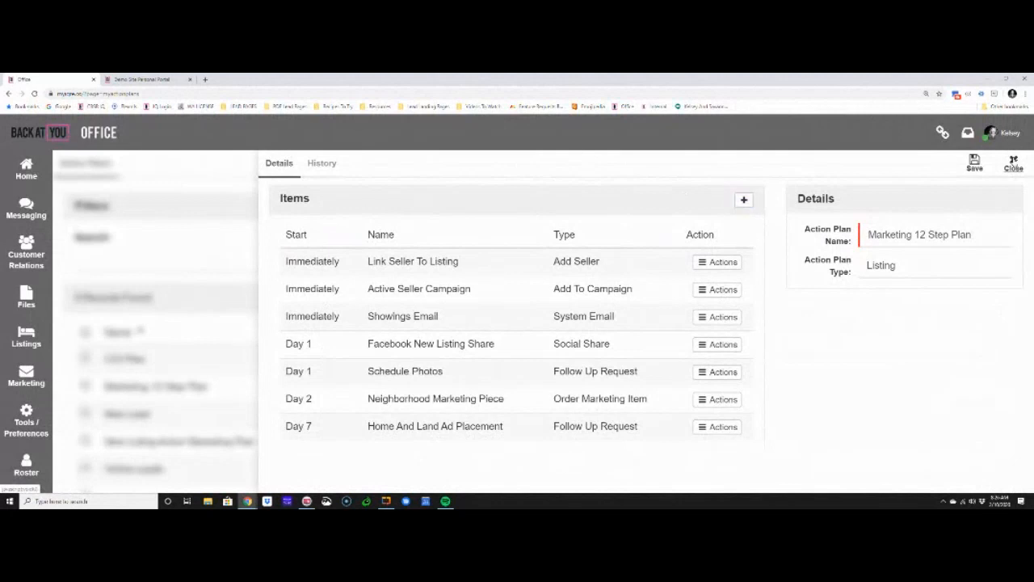
# Close the Marketing 12 Step Plan and open the Default Action Plans section in the agent profile's preferences
pyautogui.click(1012, 161)
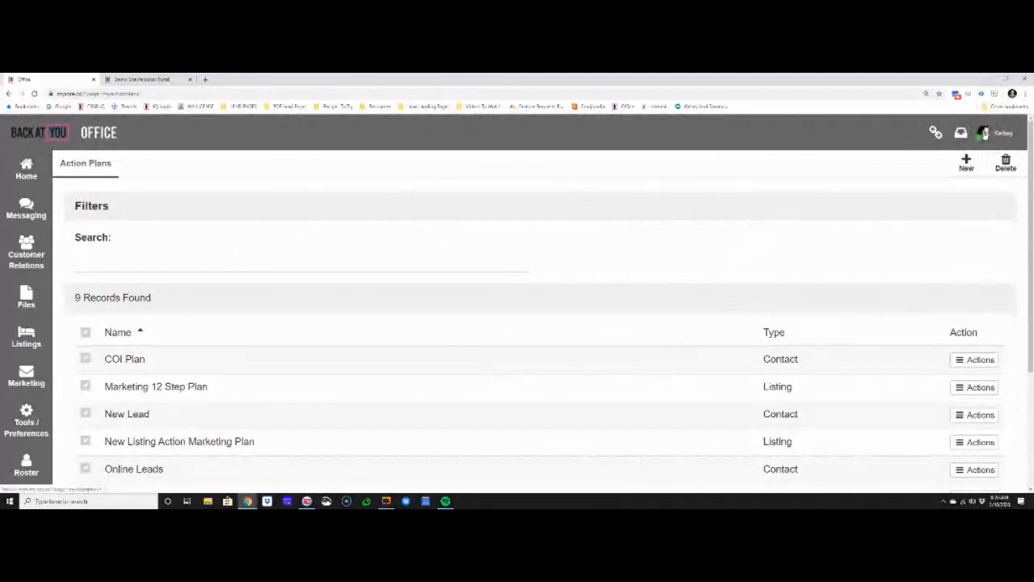
pyautogui.click(984, 136)
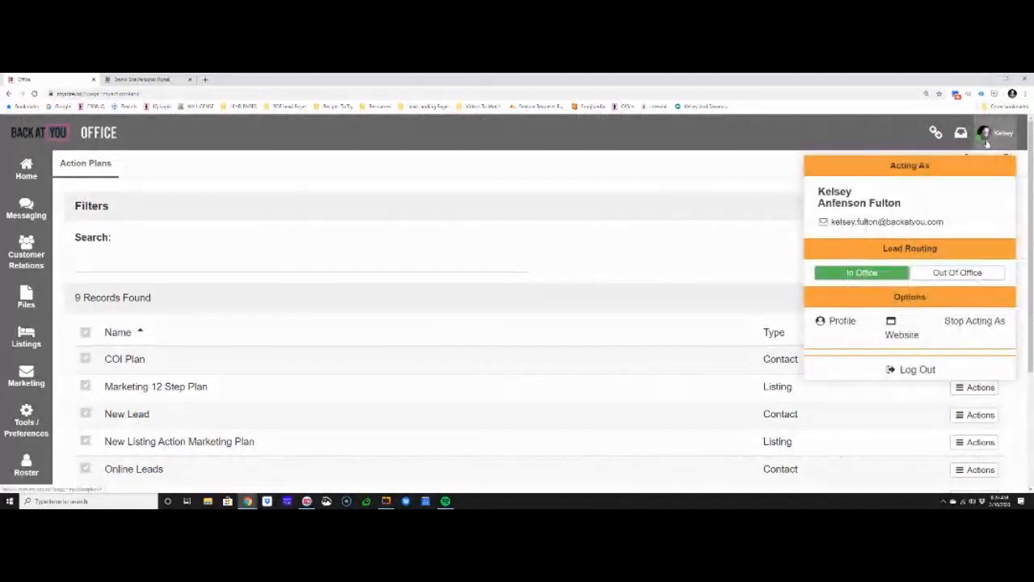
pyautogui.click(840, 320)
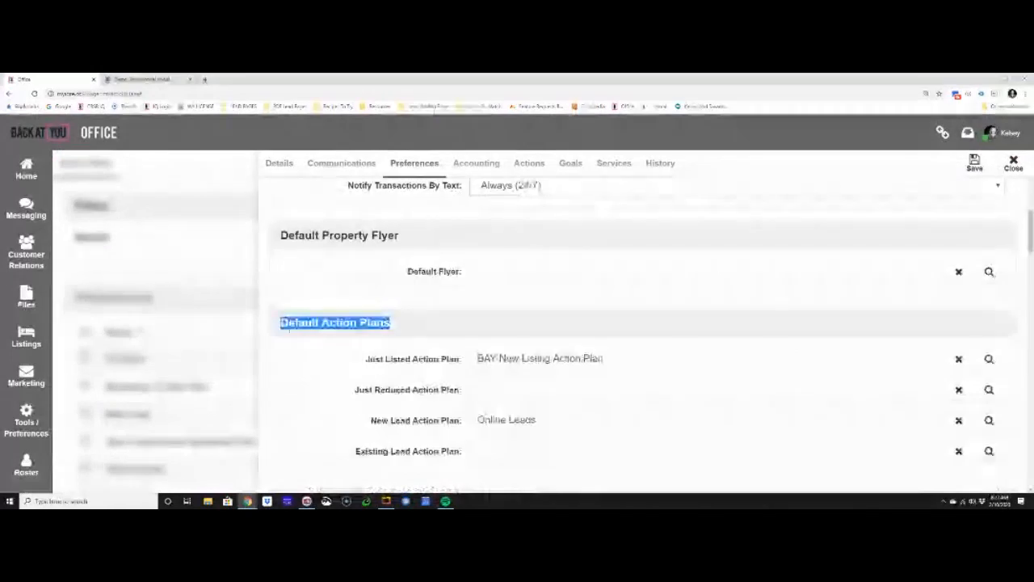
# Set the default Just Listed plan to Marketing 12 Step Plan and Just Reduced plan to Price Reduced Plan, then save and close the profile
pyautogui.click(363, 390)
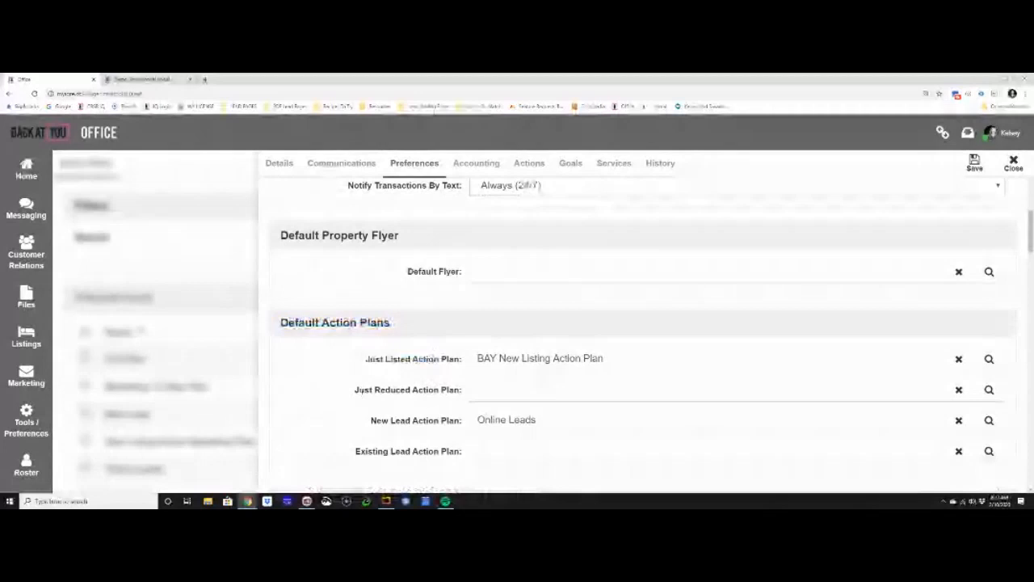
pyautogui.tripleClick(363, 391)
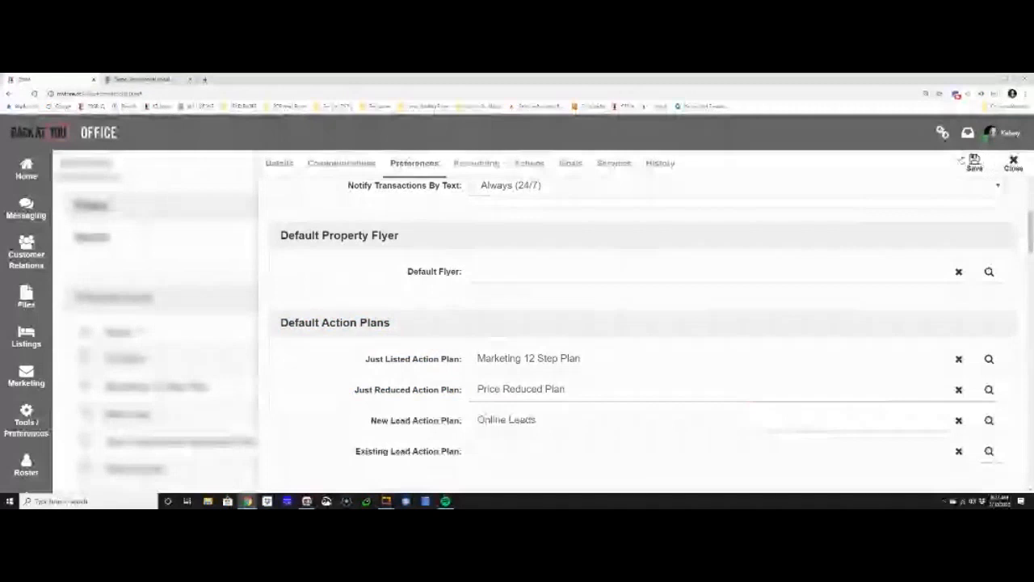
pyautogui.click(974, 160)
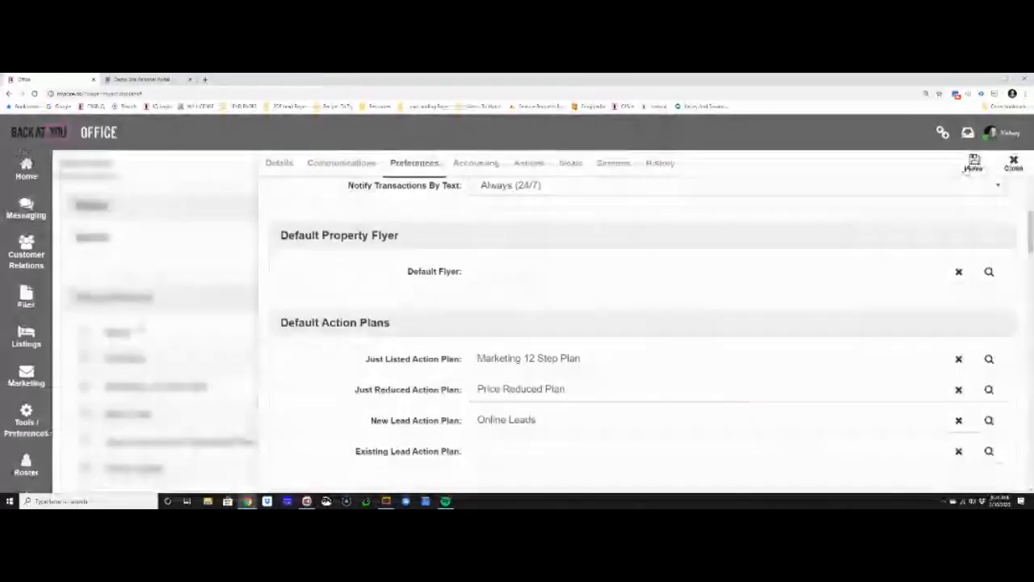
pyautogui.click(1012, 164)
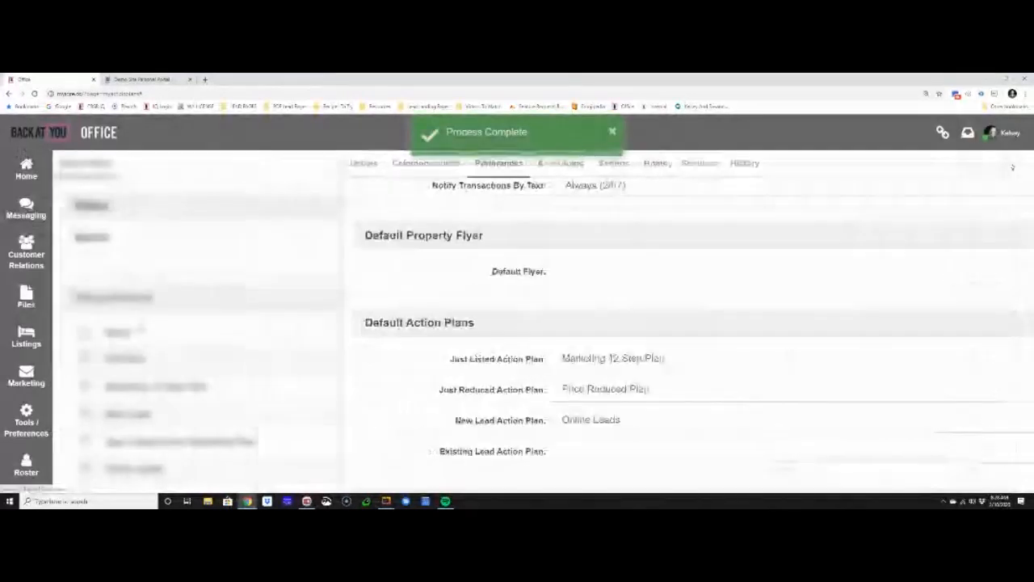
# Stop acting as the agent to return to the company account, and reduce the page zoom
pyautogui.click(987, 132)
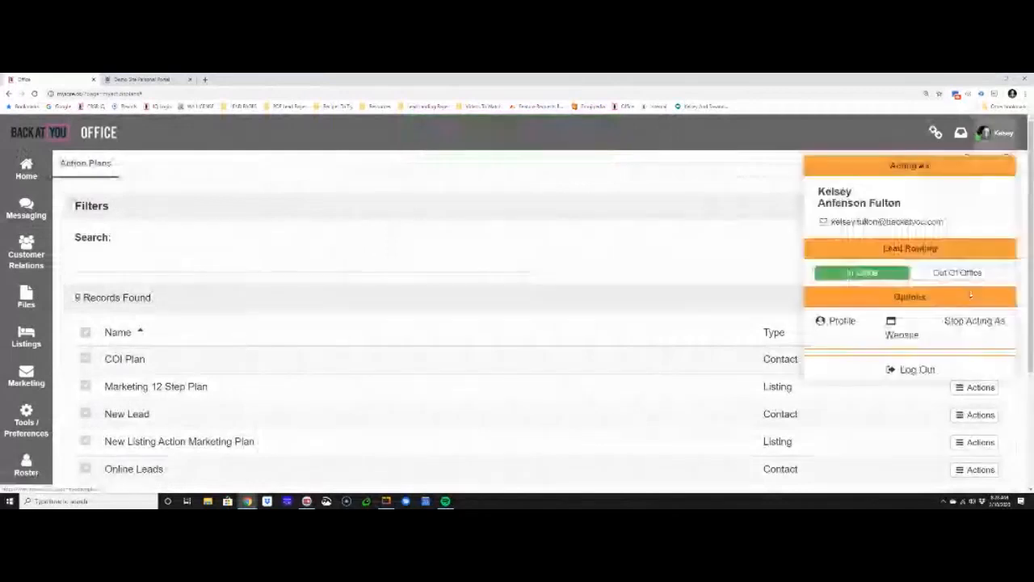
pyautogui.click(954, 321)
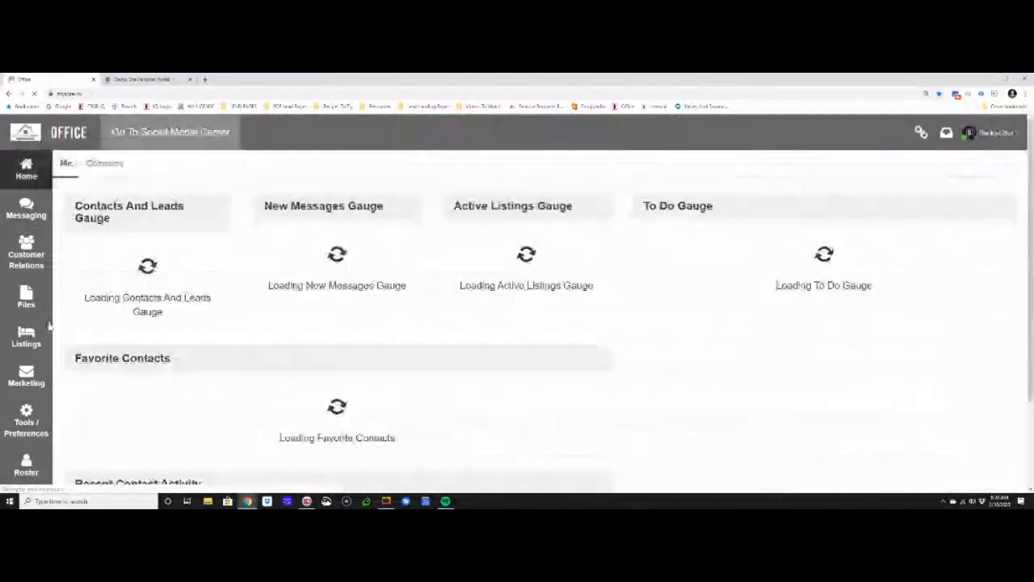
pyautogui.hotkey('ctrl', '-')
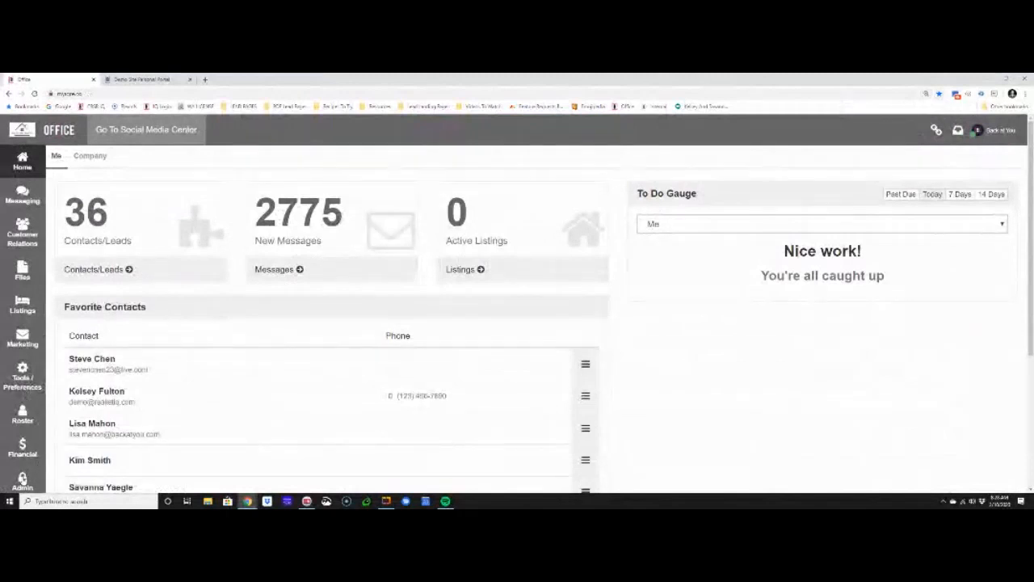
# Examine the Default Action Plans section in the Las Vegas office's preferences, then close the office and return to the home dashboard
pyautogui.click(23, 479)
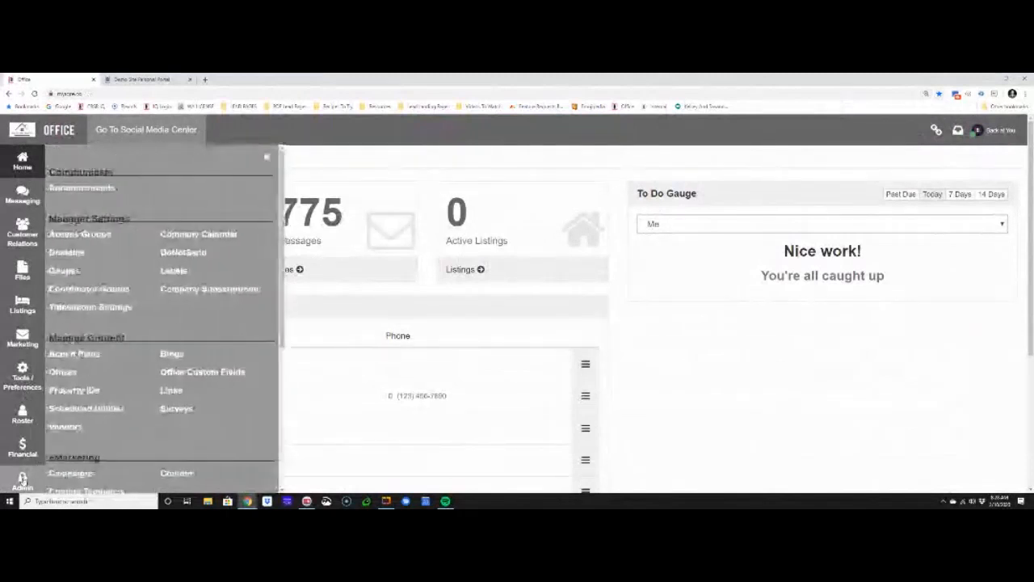
pyautogui.click(65, 372)
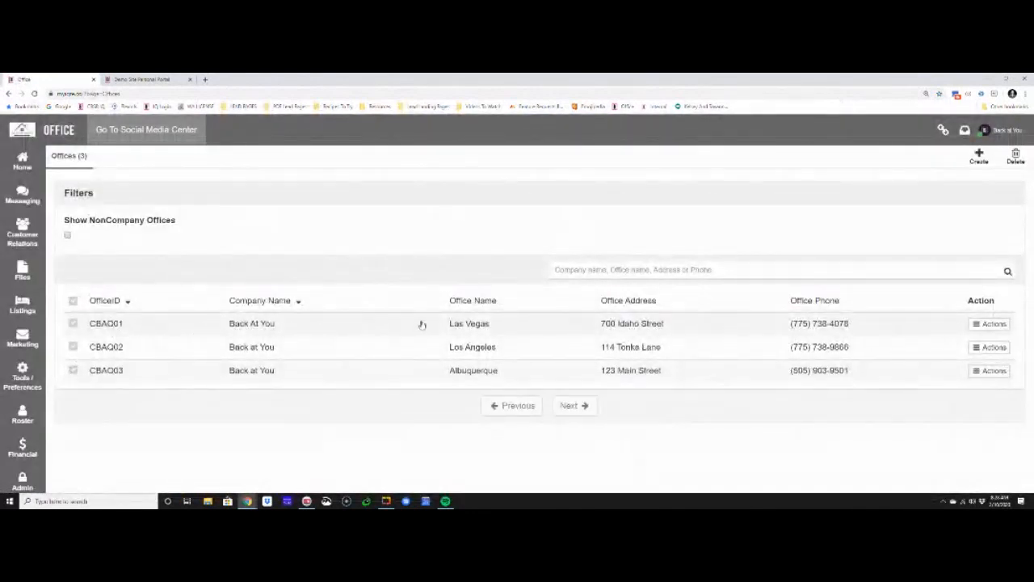
pyautogui.click(333, 328)
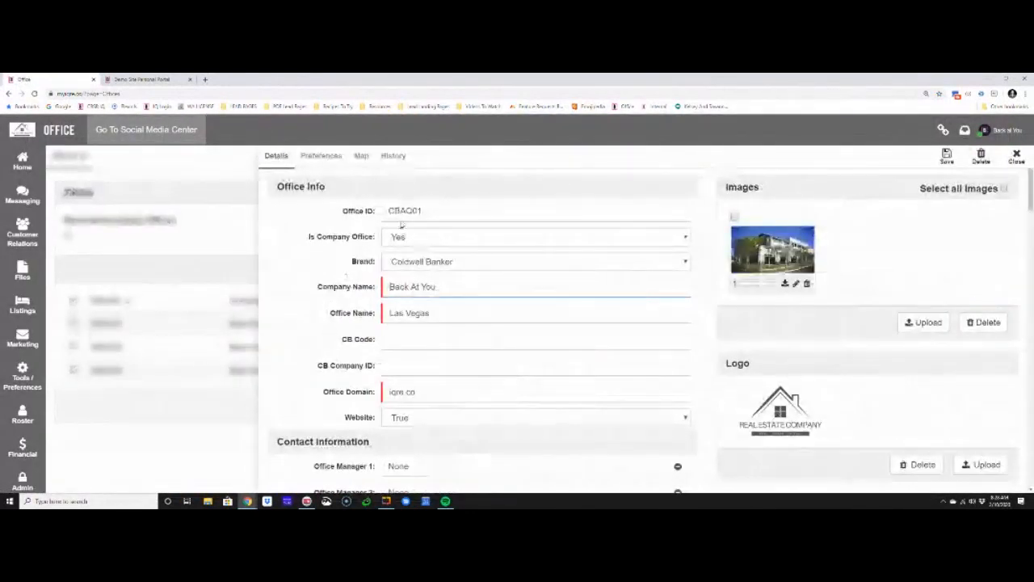
pyautogui.click(338, 158)
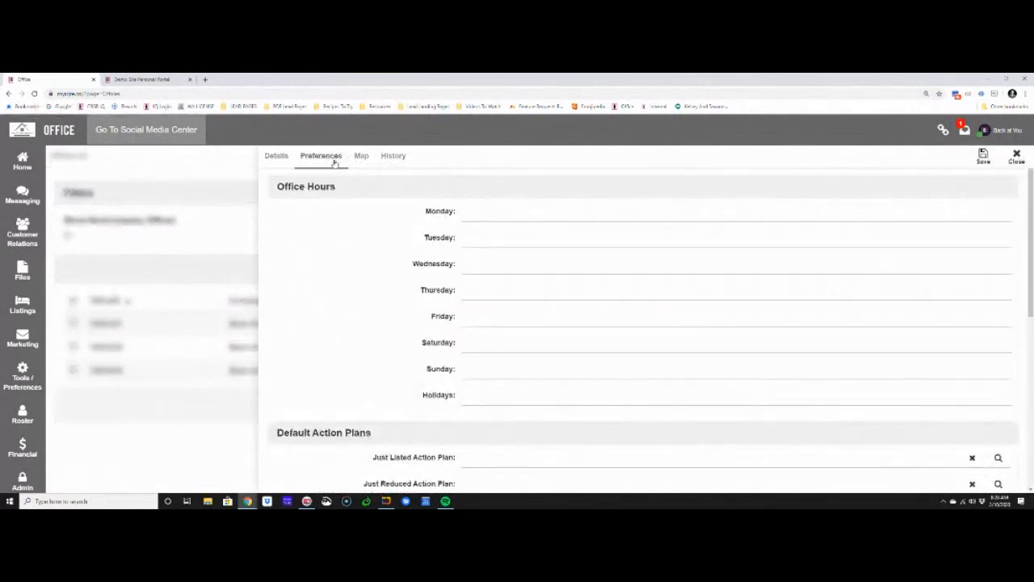
pyautogui.scroll(-1, 331, 250)
pyautogui.scroll(-1, 331, 250)
pyautogui.moveTo(275, 271); pyautogui.dragTo(395, 279)
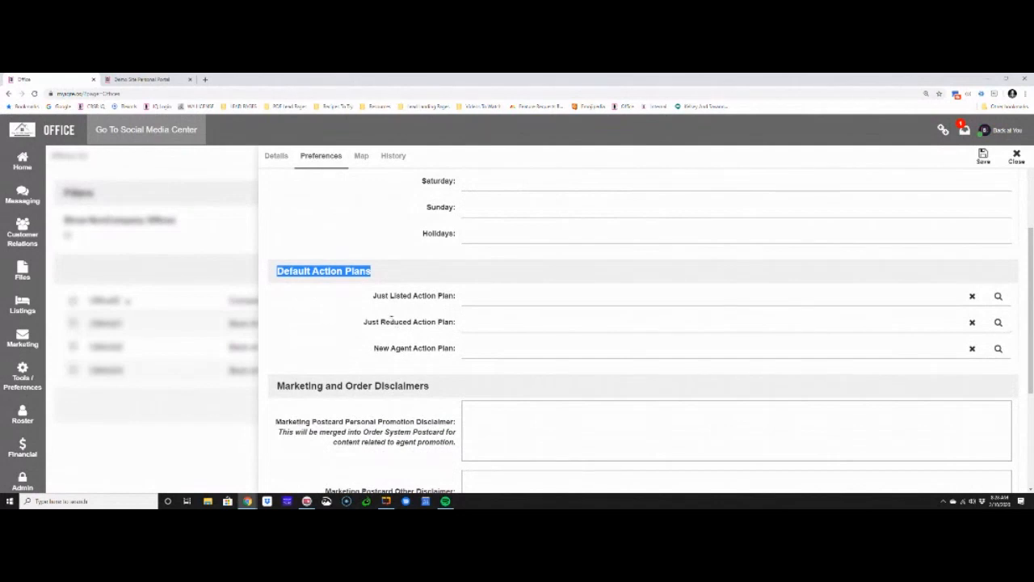
pyautogui.click(1016, 156)
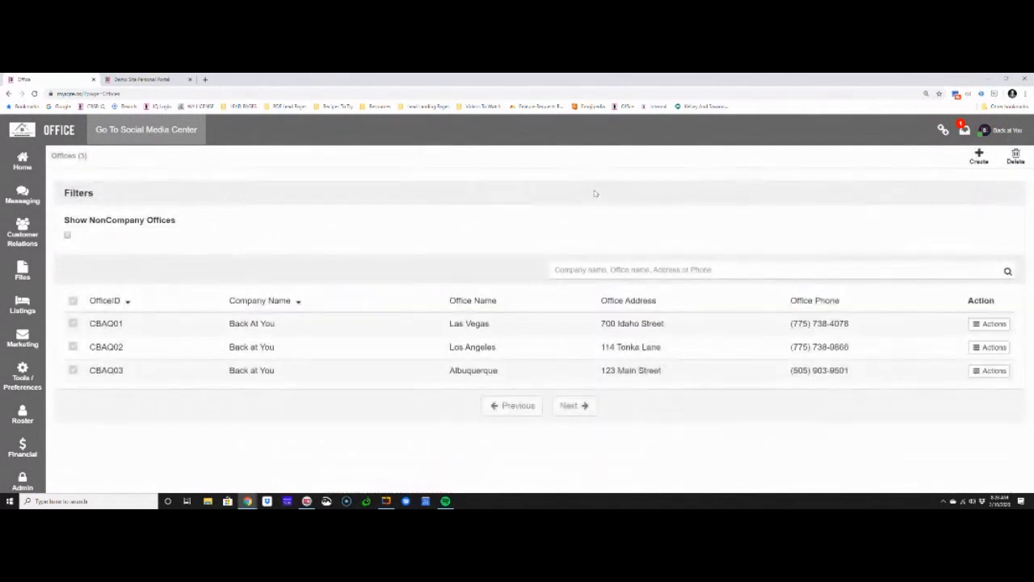
pyautogui.click(23, 167)
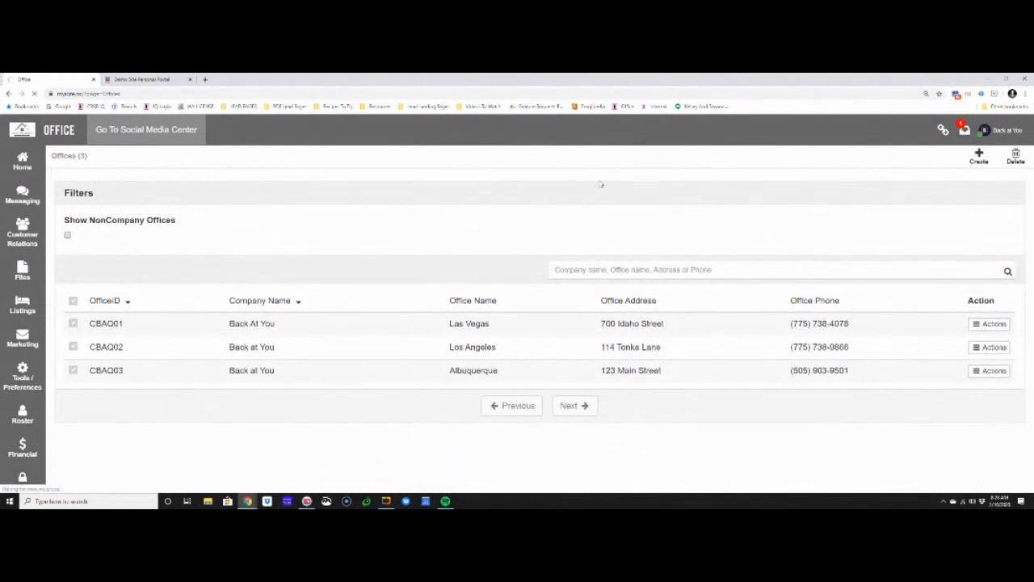
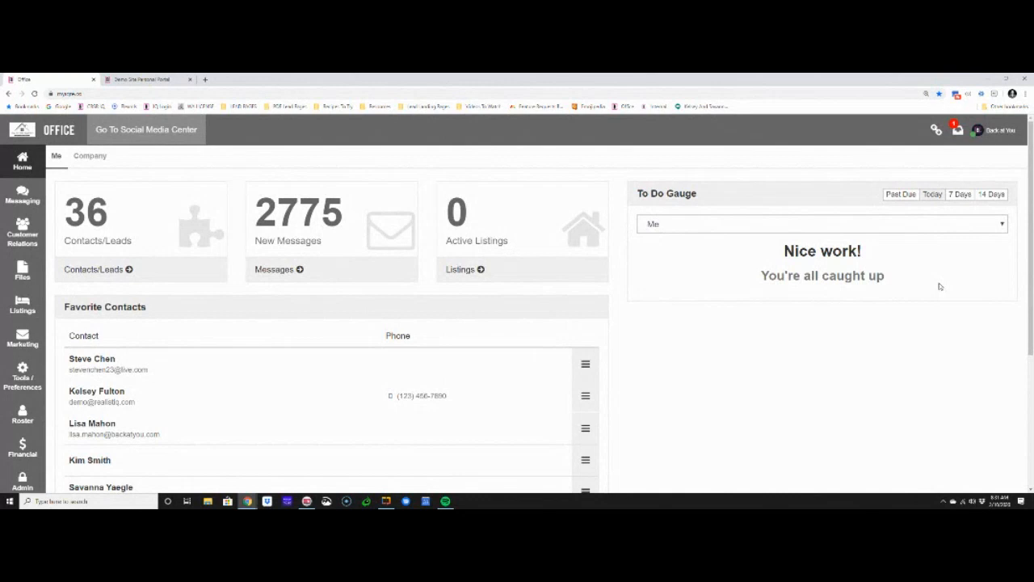
# Open the print marketing saved content and add new content from the Blank Content 1 template, named Just Listed Letter
pyautogui.click(23, 340)
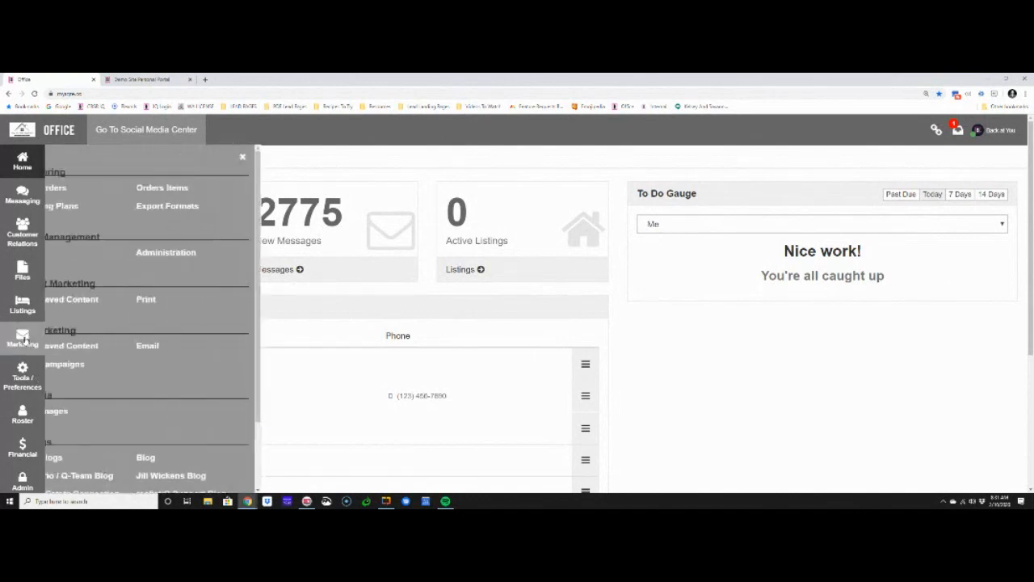
pyautogui.click(81, 303)
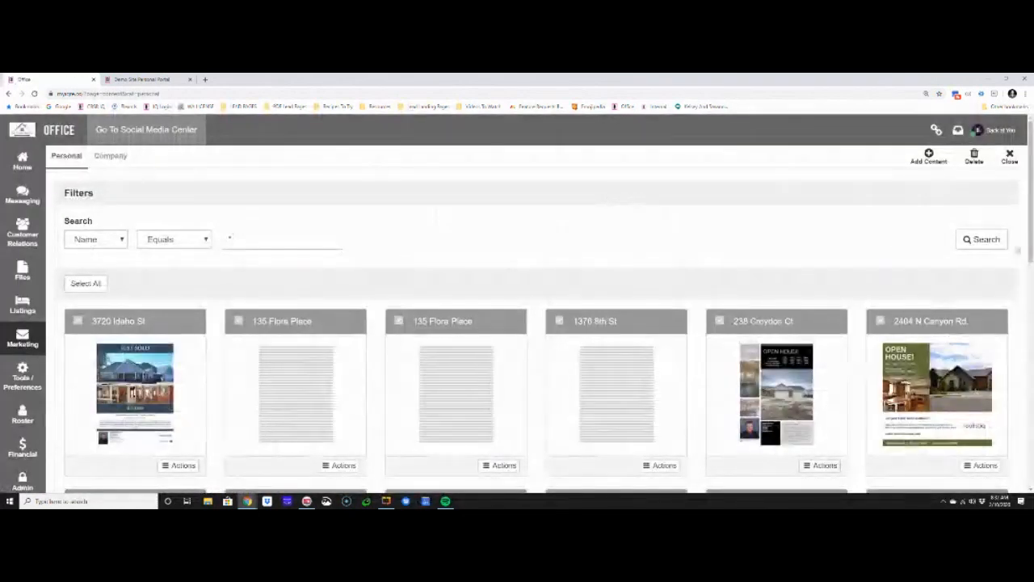
pyautogui.click(928, 157)
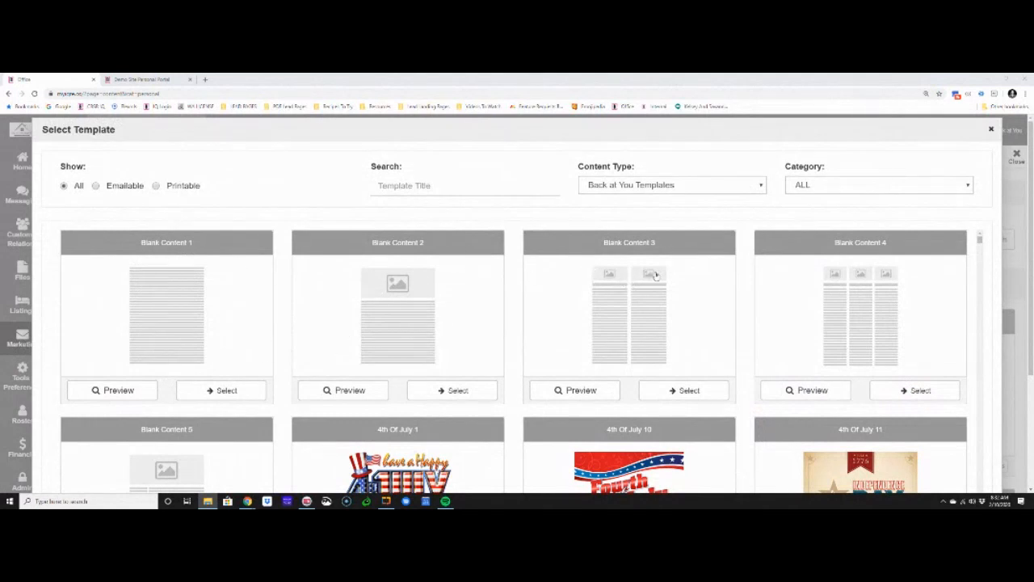
pyautogui.click(219, 393)
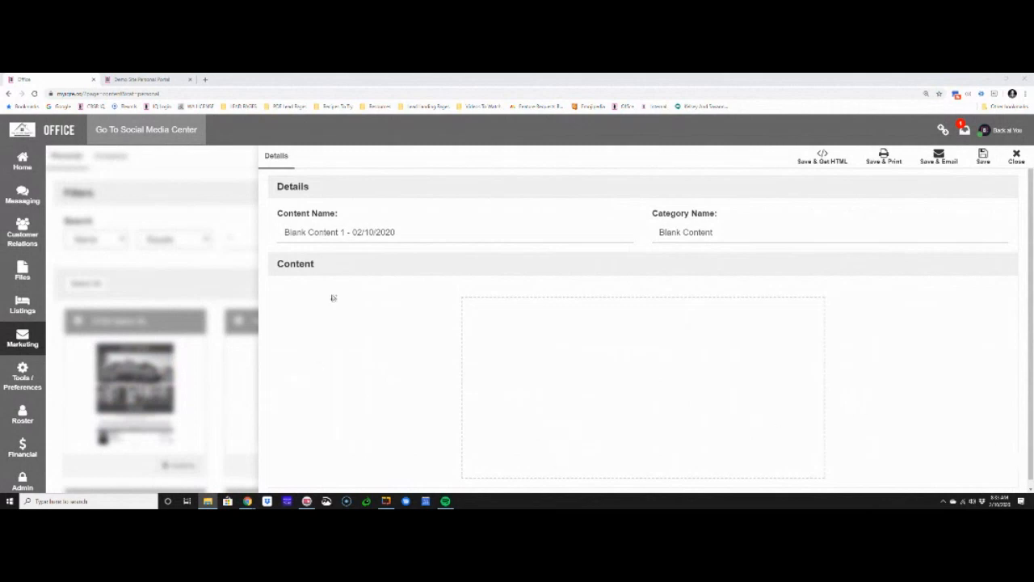
pyautogui.tripleClick(426, 233)
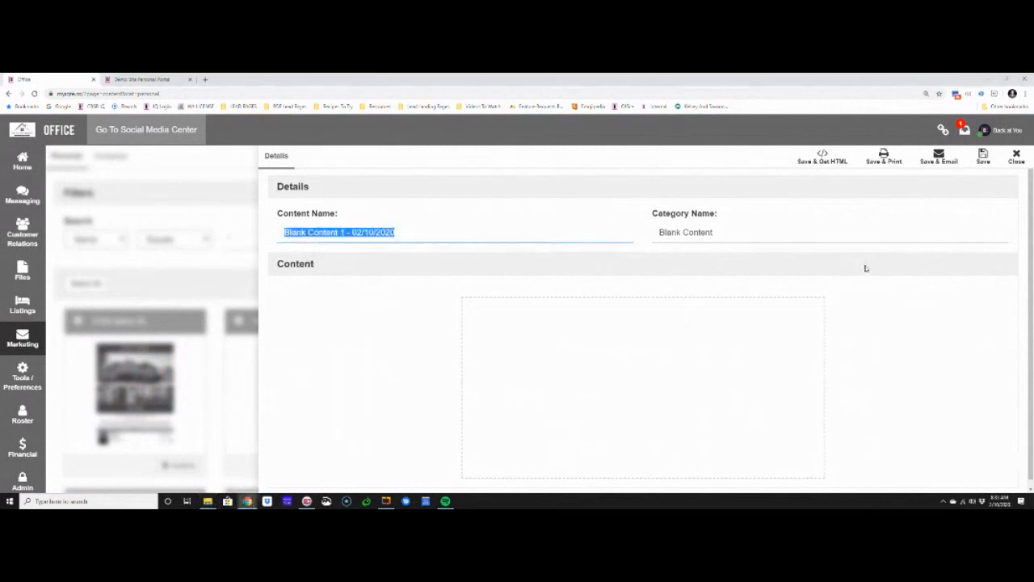
pyautogui.write('Just Listi')
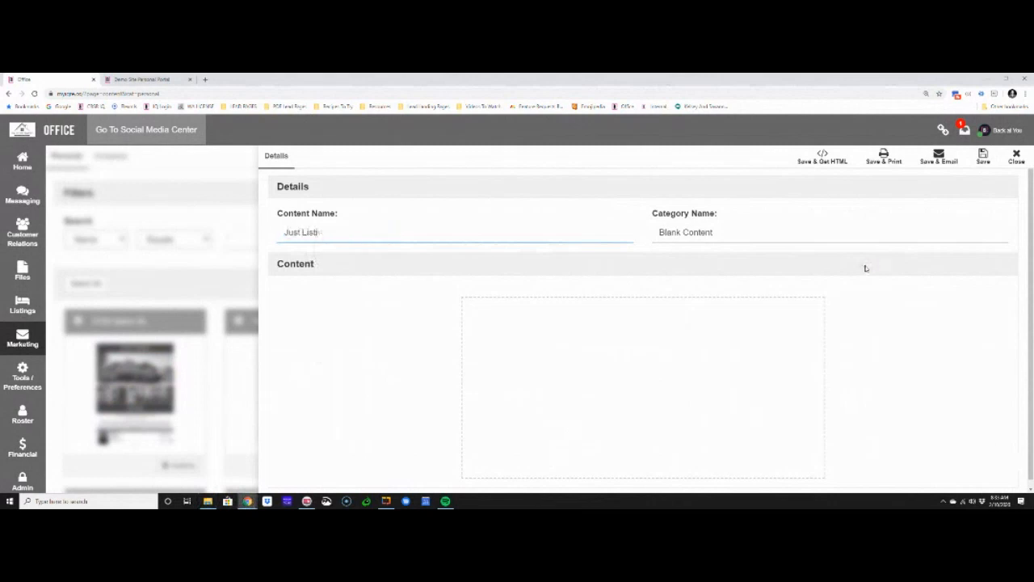
pyautogui.press('BackSpace')
pyautogui.write('ed Letter')
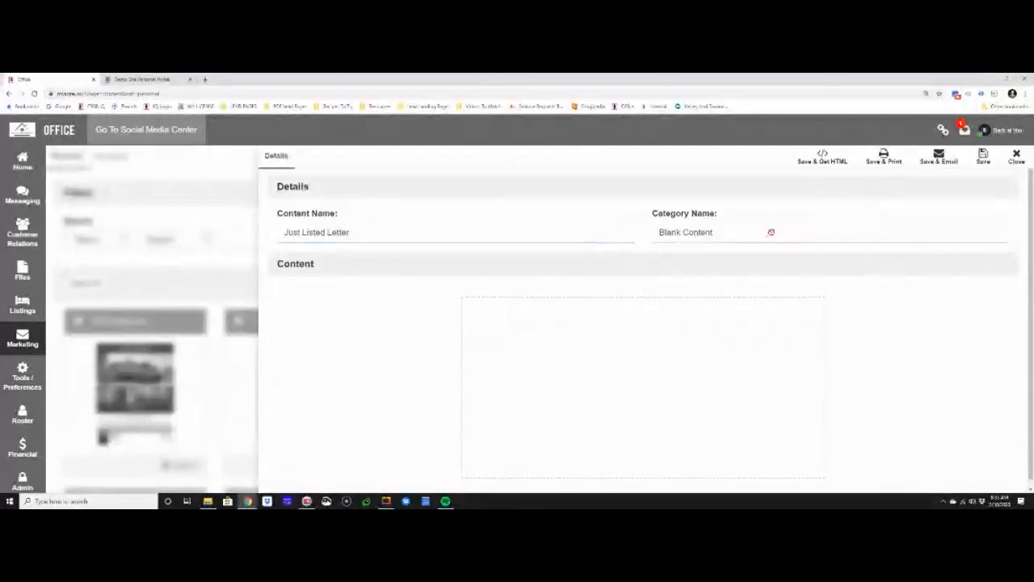
# Try to edit the Just Listed Letter's content, then close the editor and start adding new content again
pyautogui.click(603, 349)
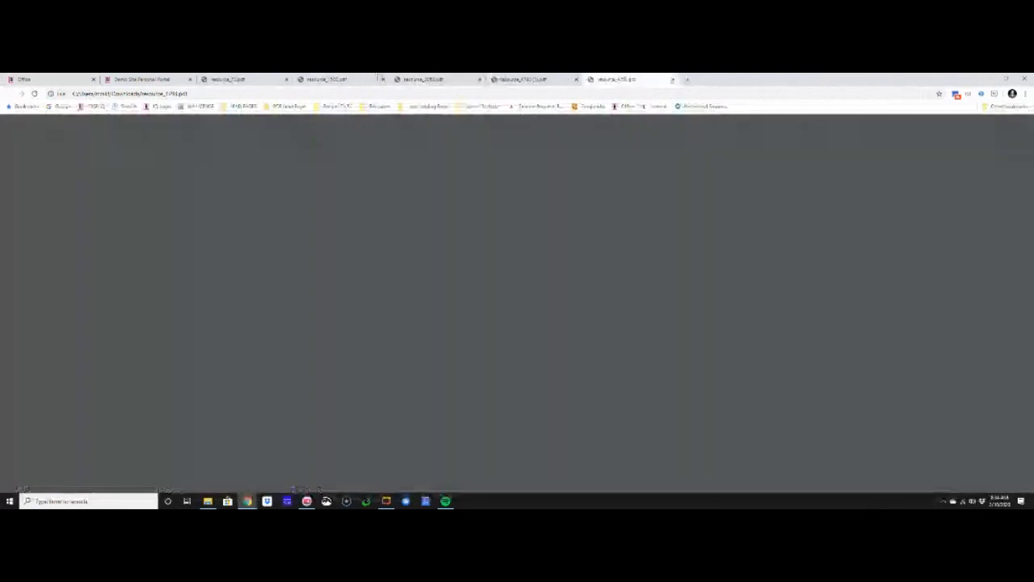
pyautogui.click(164, 79)
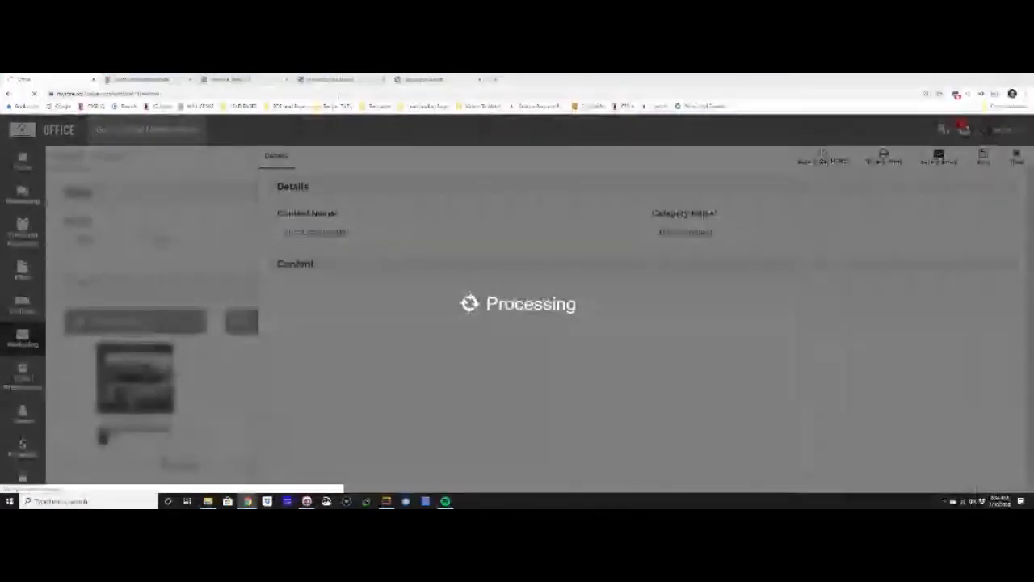
pyautogui.click(252, 79)
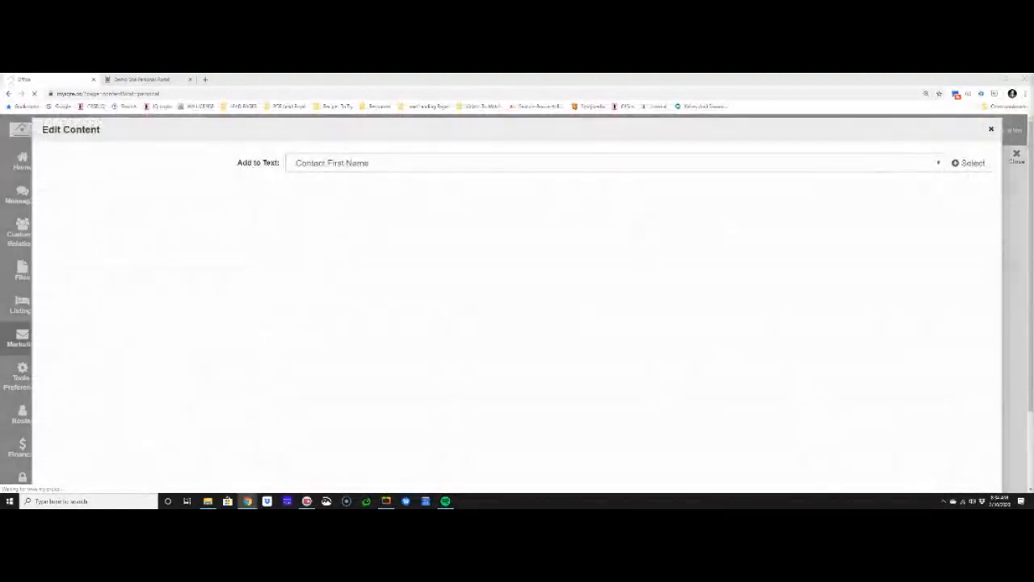
pyautogui.click(991, 131)
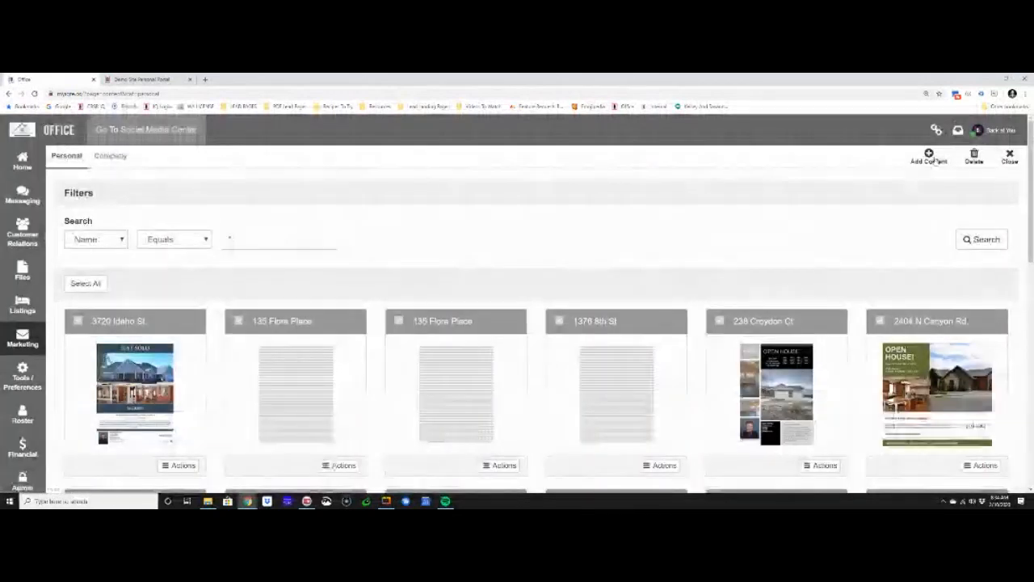
pyautogui.click(933, 159)
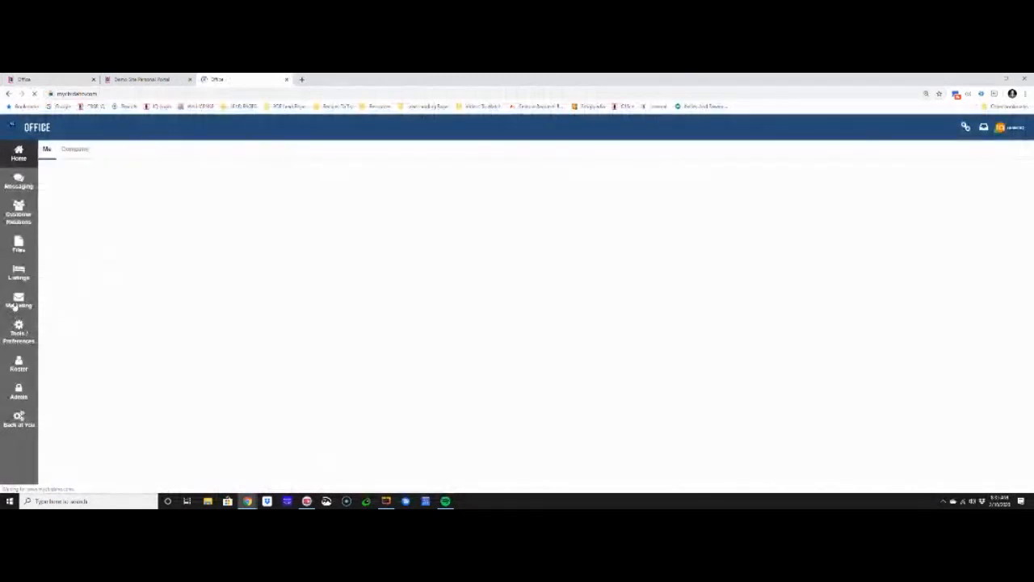
# On the other Office site, open the eMarketing saved content and start a blank letter with the Contact First Name merge field and a comma
pyautogui.click(14, 303)
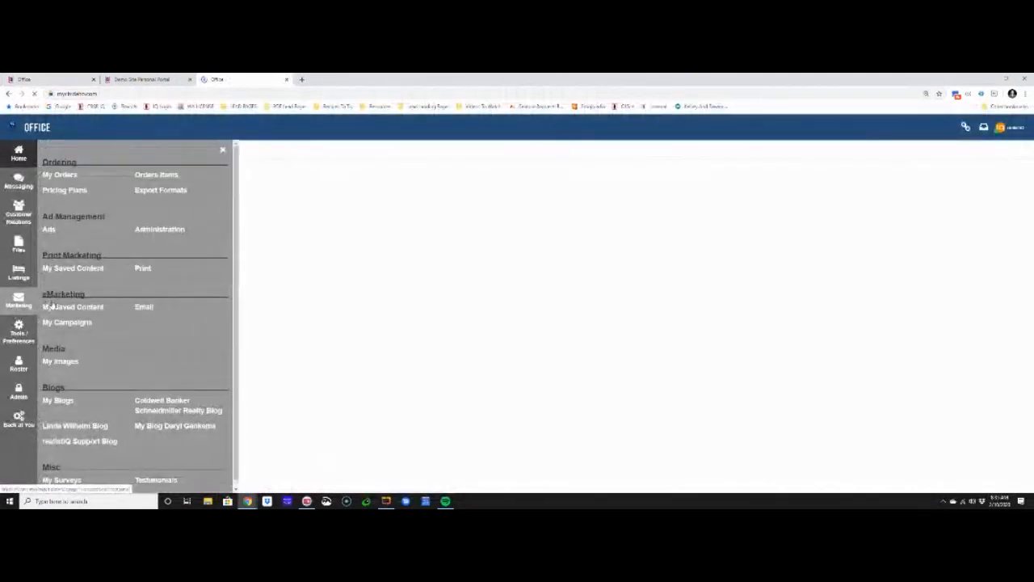
pyautogui.click(94, 307)
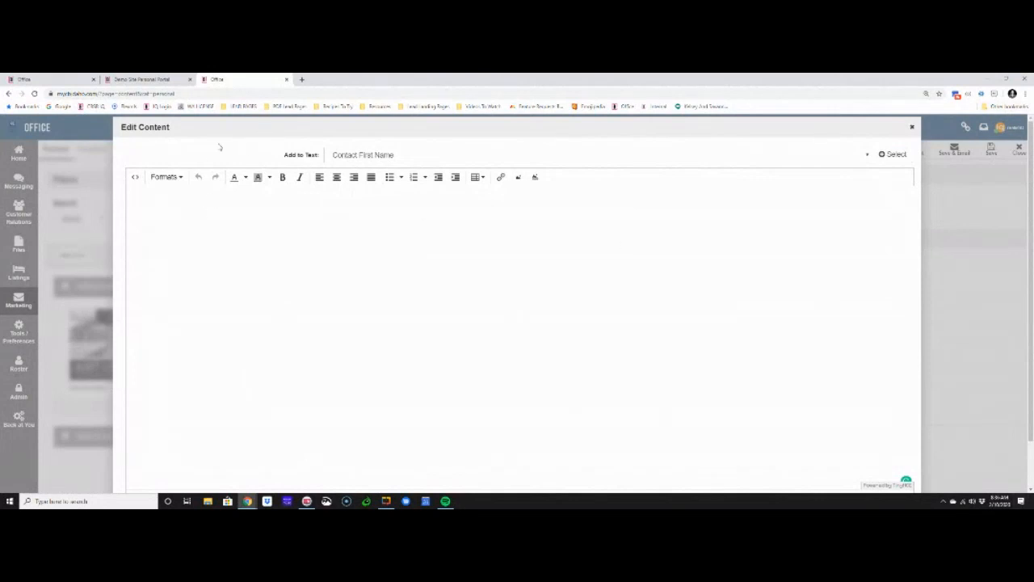
pyautogui.moveTo(280, 155); pyautogui.dragTo(340, 158)
pyautogui.click(895, 154)
pyautogui.write(',')
pyautogui.press('Return')
pyautogui.tripleClick(285, 154)
pyautogui.click(226, 195)
# Write the opening line "Congratulations your home is live in MLS!" below the greeting
pyautogui.press('Return')
pyautogui.write('Congratulations your home is live in MLS!')
pyautogui.press('Return')
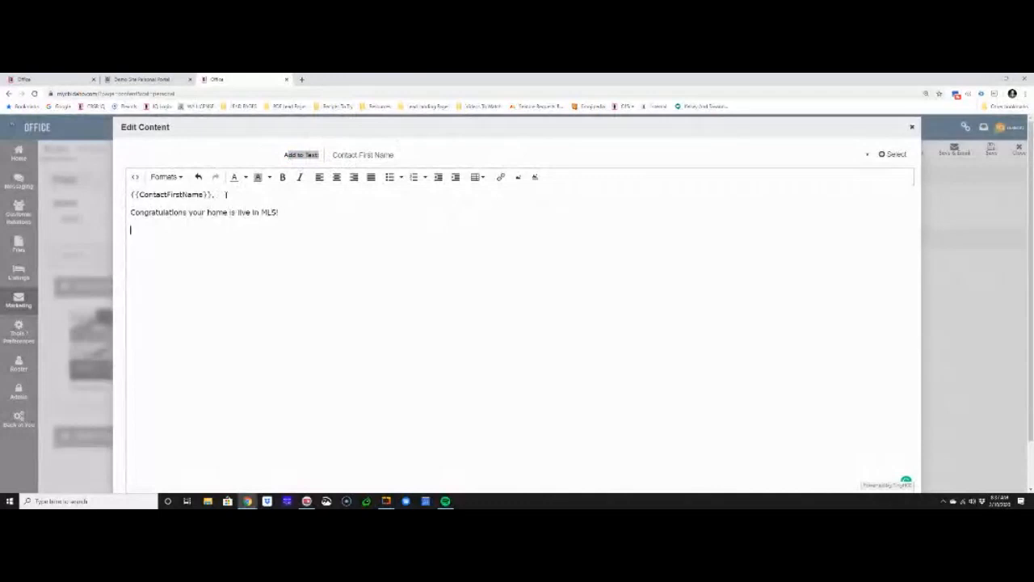
# Add the sentence "Here is what you should expect over the next few weeks!" to the opening line
pyautogui.press('BackSpace')
pyautogui.write('Here is what you')
pyautogui.write(' should expect')
pyautogui.write(' over the')
pyautogui.write(' next')
pyautogui.write(' few')
pyautogui.press('BackSpace')
pyautogui.write('ew weeks!')
pyautogui.press('Return')
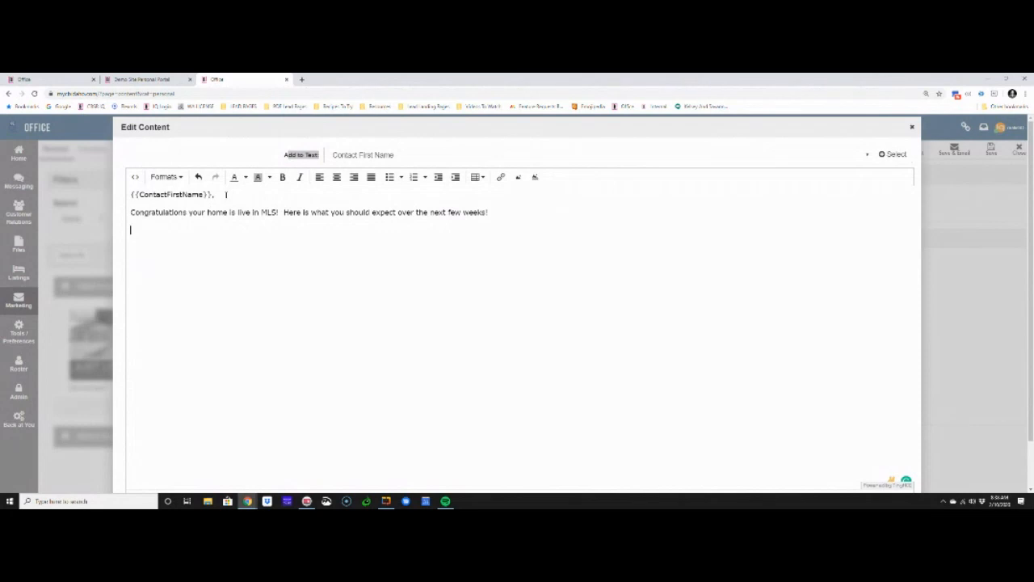
# Add an empty numbered list from 1 to 5 below the opening paragraph, followed by blank space
pyautogui.write('.')
pyautogui.press('Return')
pyautogui.write('2.')
pyautogui.press('Return')
pyautogui.write('3. 4.')
pyautogui.press('Return')
pyautogui.write('5.')
pyautogui.press('Return')
pyautogui.press('Return')
# Insert the From Agent Email Signature merge field below the numbered list
pyautogui.click(406, 155)
pyautogui.scroll(-5, 418, 262)
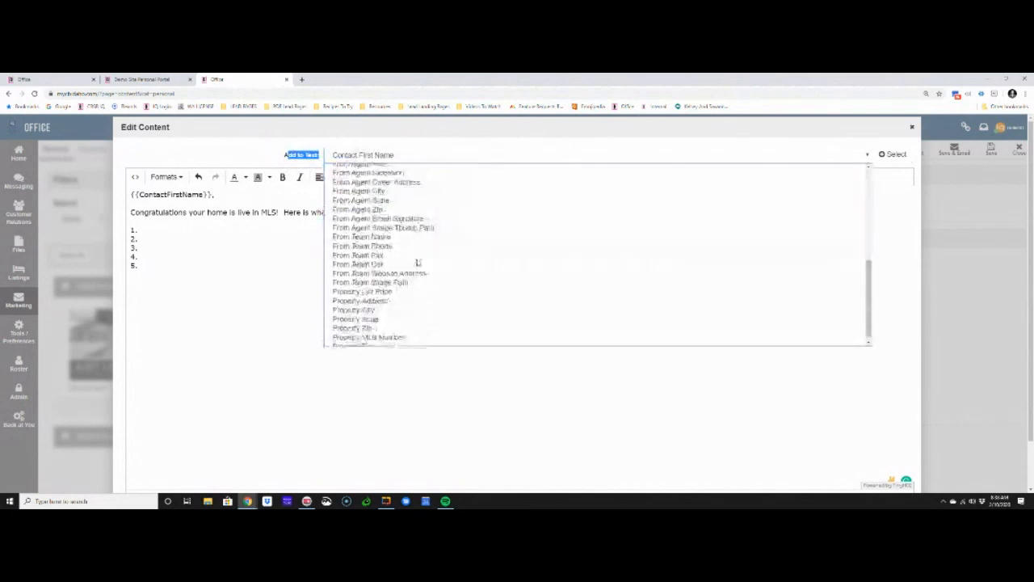
pyautogui.click(404, 212)
pyautogui.click(891, 154)
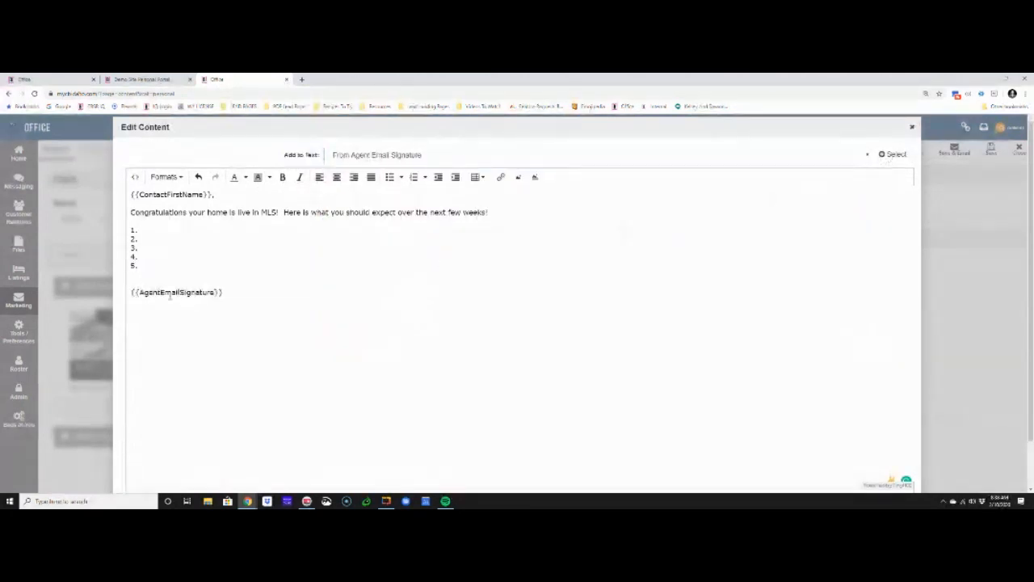
# Review the available merge fields, and replace "is" with "at" after "your home" in the opening line
pyautogui.click(483, 157)
pyautogui.scroll(3, 480, 167)
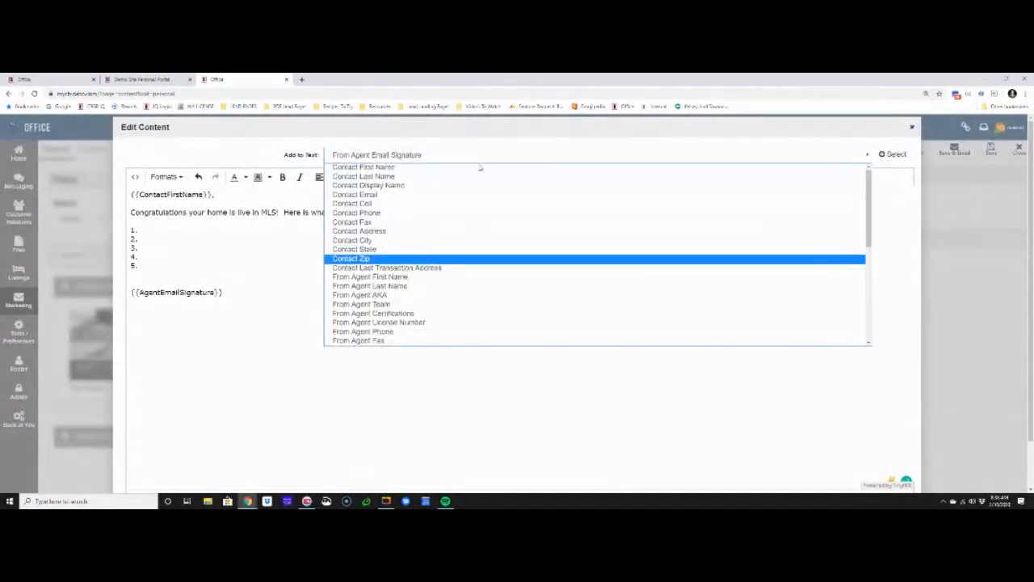
pyautogui.scroll(-5, 447, 206)
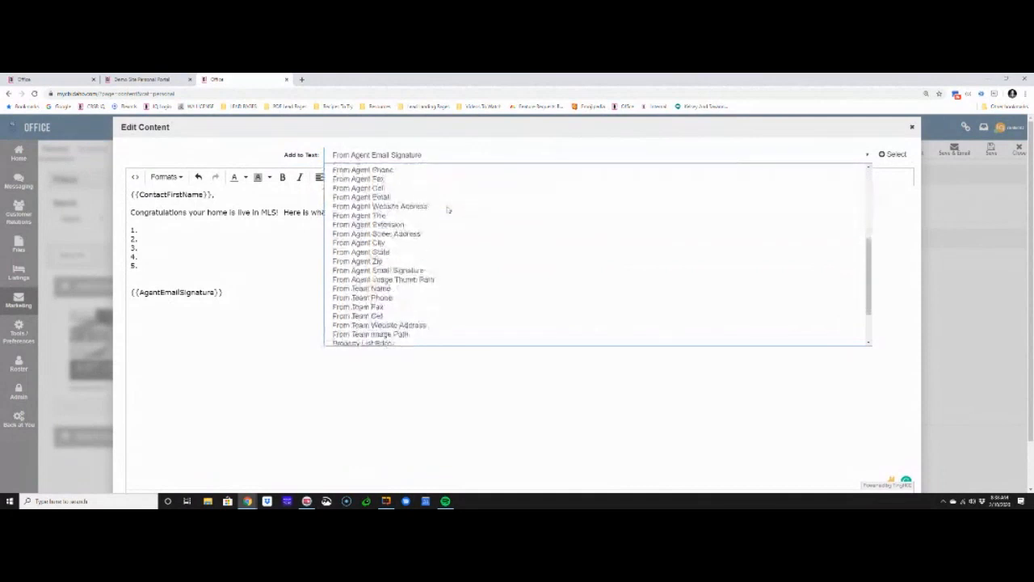
pyautogui.scroll(-2, 448, 209)
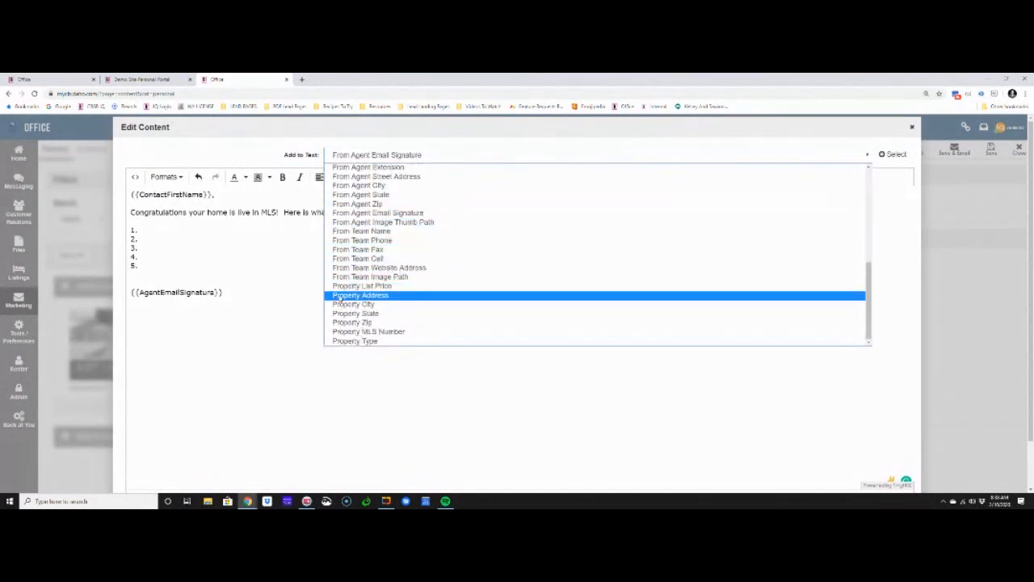
pyautogui.scroll(5, 394, 287)
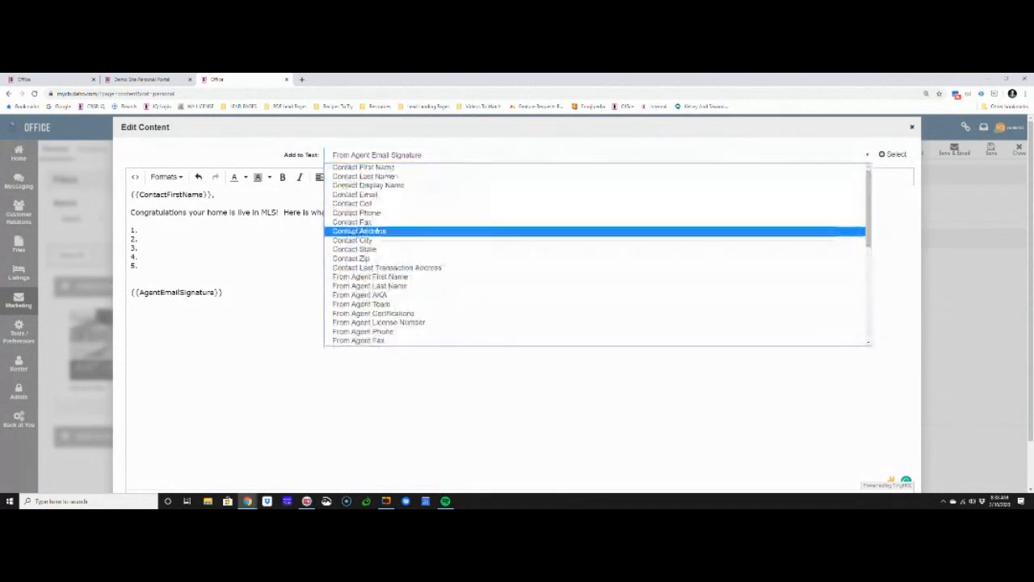
pyautogui.click(234, 235)
pyautogui.click(277, 212)
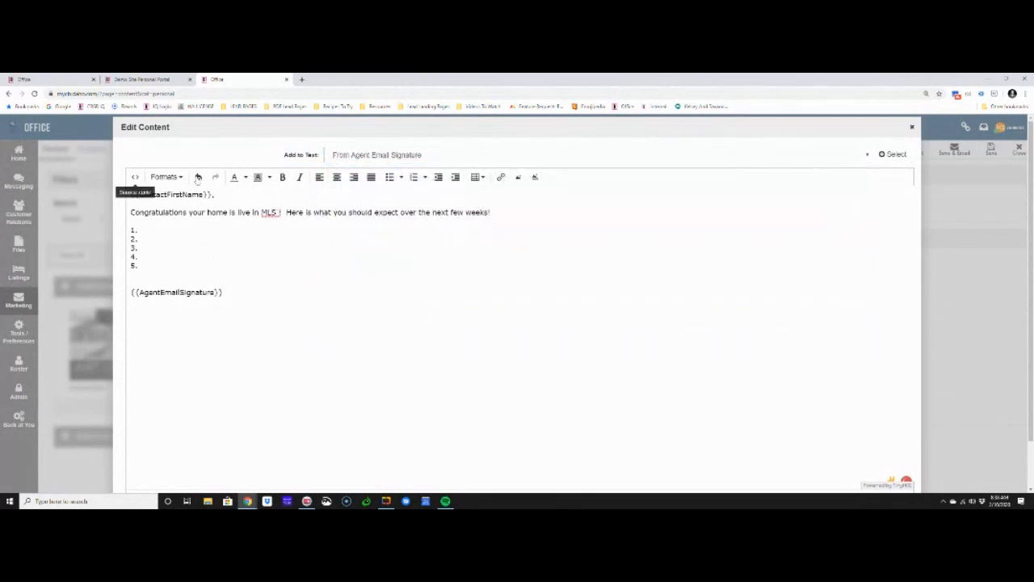
pyautogui.doubleClick(232, 212)
pyautogui.write('at')
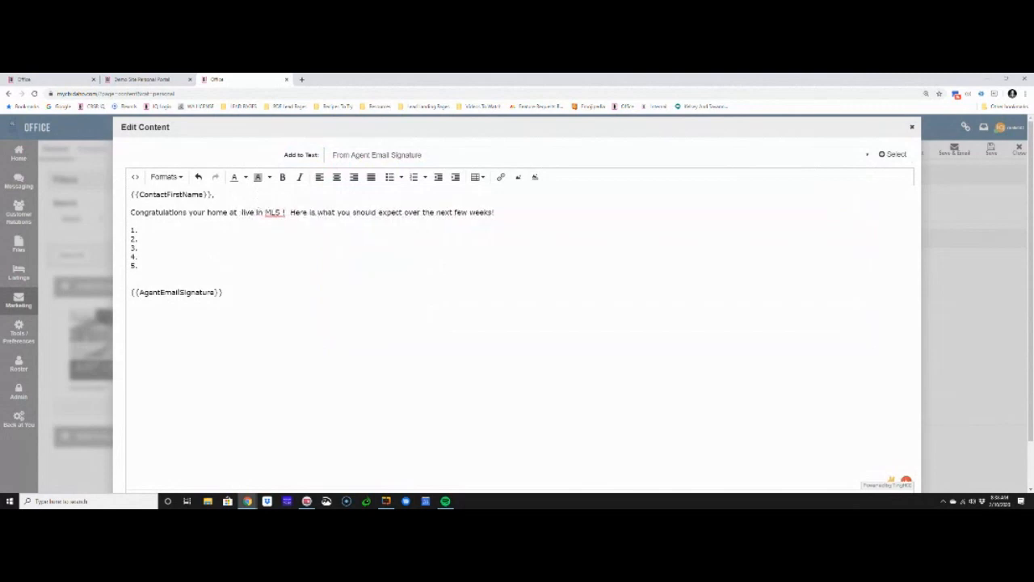
# Insert the Contact Address merge field after "your home at" in the opening line
pyautogui.click(372, 155)
pyautogui.scroll(5, 374, 205)
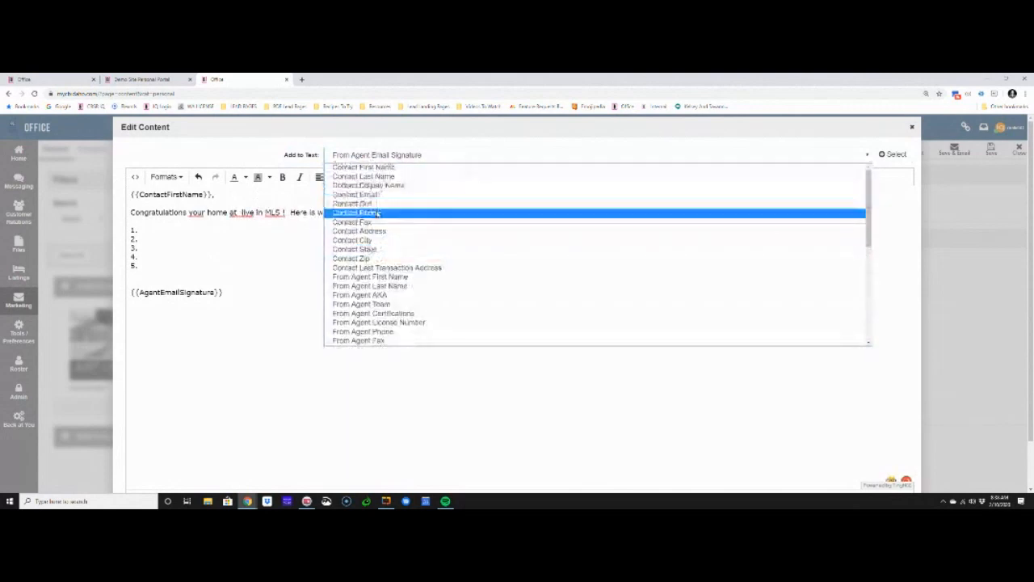
pyautogui.click(360, 230)
pyautogui.rightClick(234, 214)
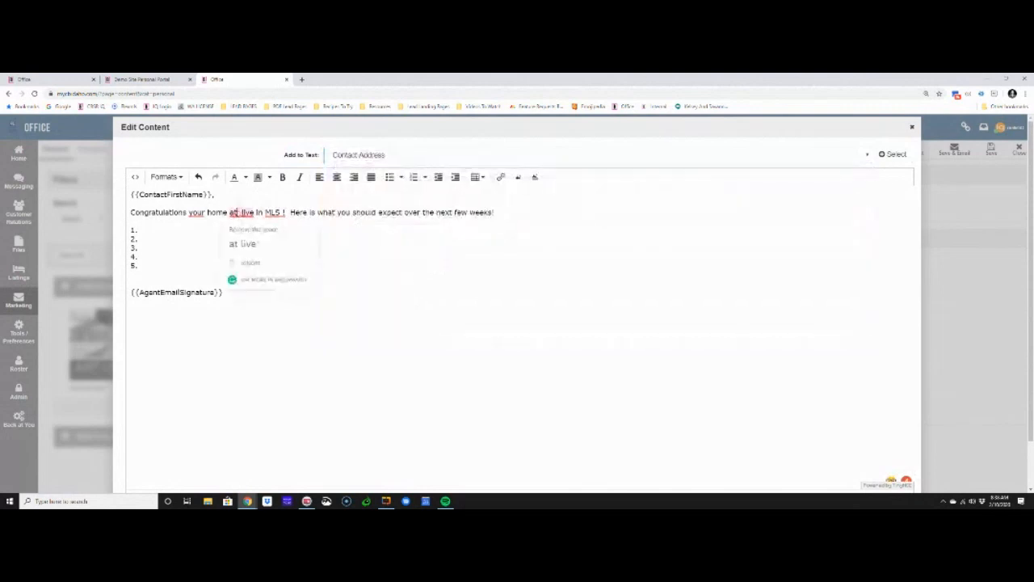
pyautogui.click(239, 212)
pyautogui.click(892, 153)
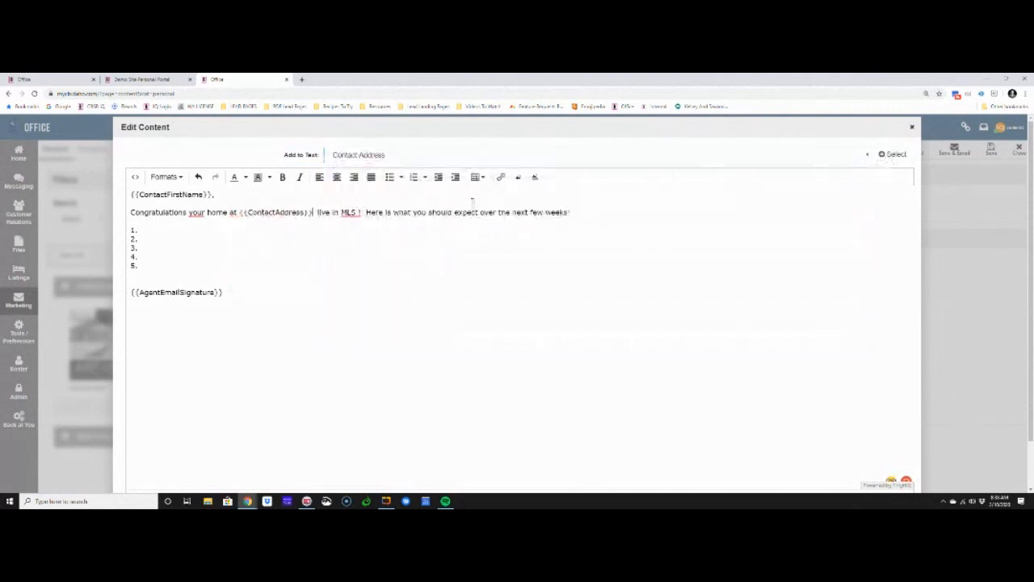
# Add "is" after the address merge field and remove the extra space before "live"
pyautogui.write('is')
pyautogui.press('Down')
pyautogui.press('Down')
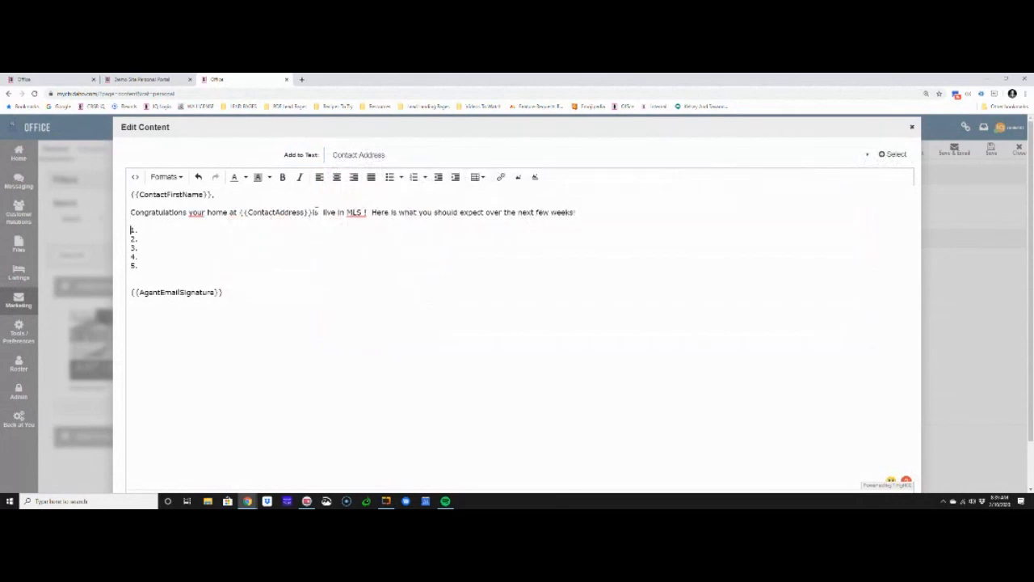
pyautogui.press('BackSpace')
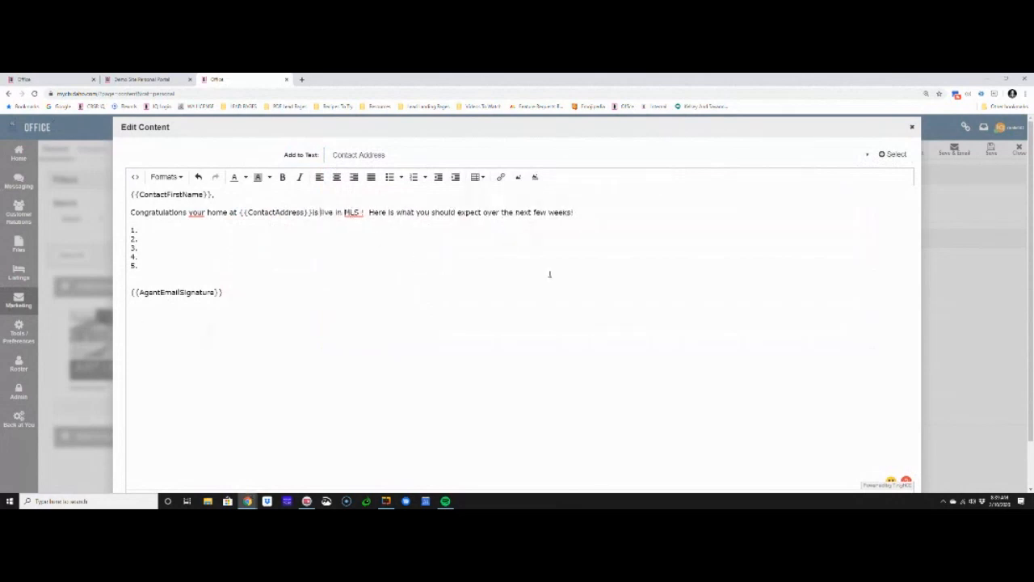
# Apply the edited letter text, name the content Listing Letter, and save and close it
pyautogui.scroll(-2, 550, 275)
pyautogui.click(896, 479)
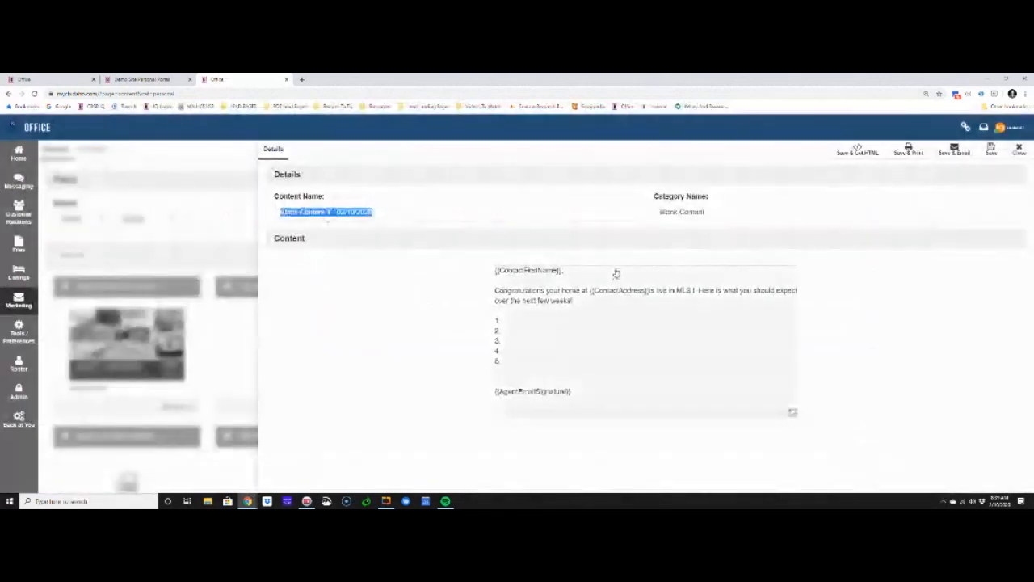
pyautogui.write('Listing Letter')
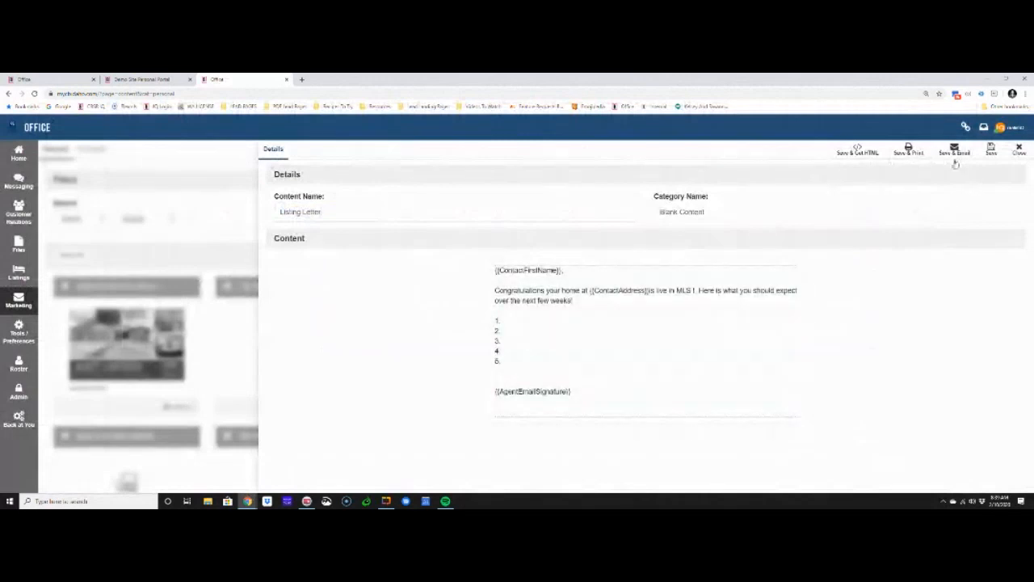
pyautogui.click(987, 154)
pyautogui.click(1016, 150)
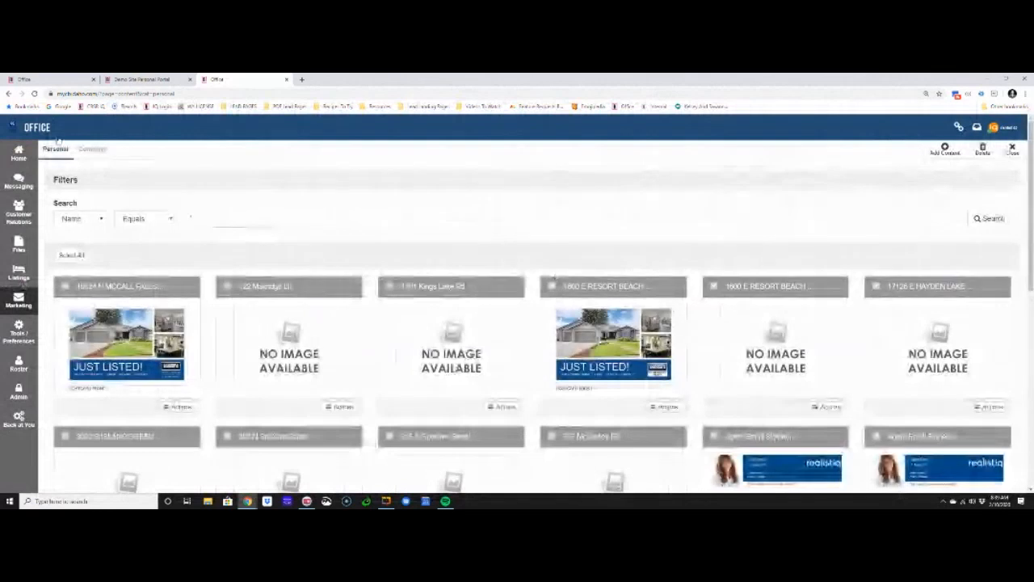
# Return to the first Office site, close the template selection, and open My Action Plans
pyautogui.click(53, 79)
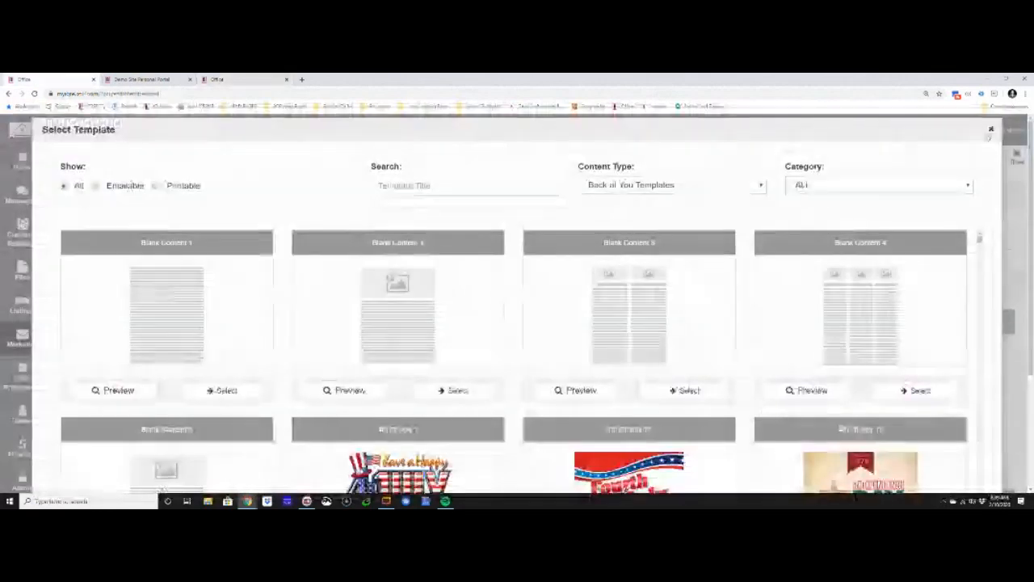
pyautogui.click(991, 130)
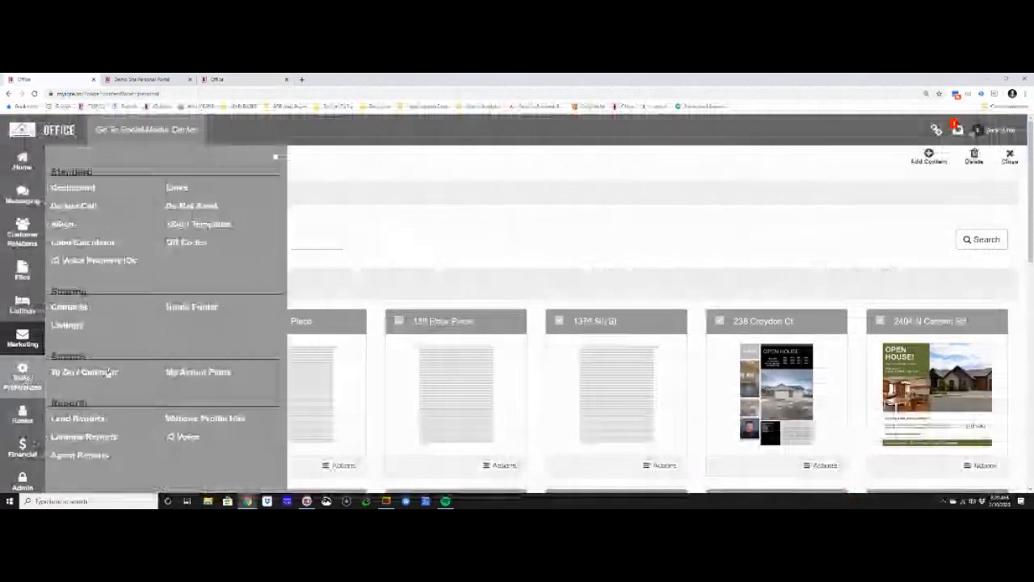
pyautogui.click(224, 377)
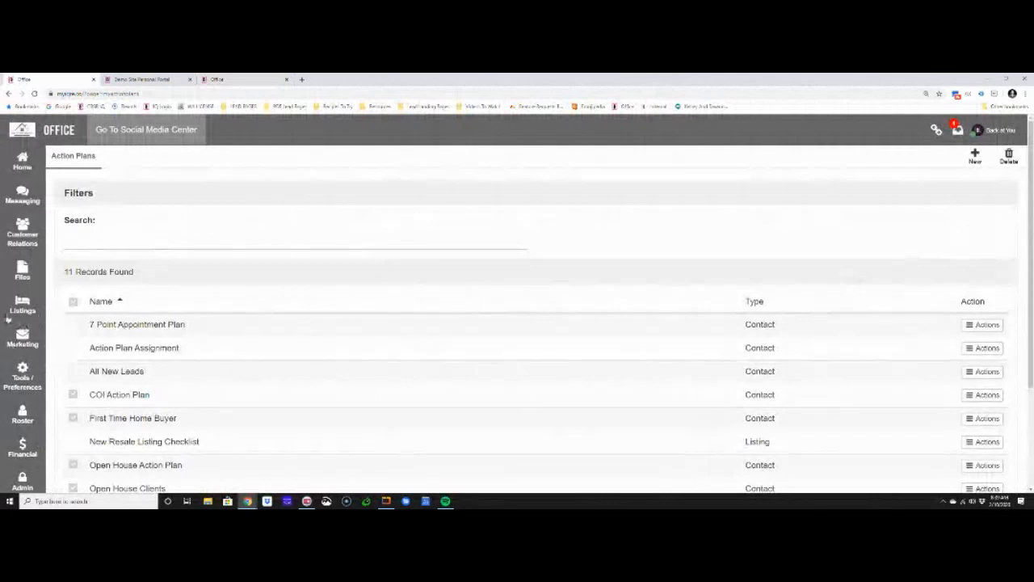
pyautogui.click(24, 336)
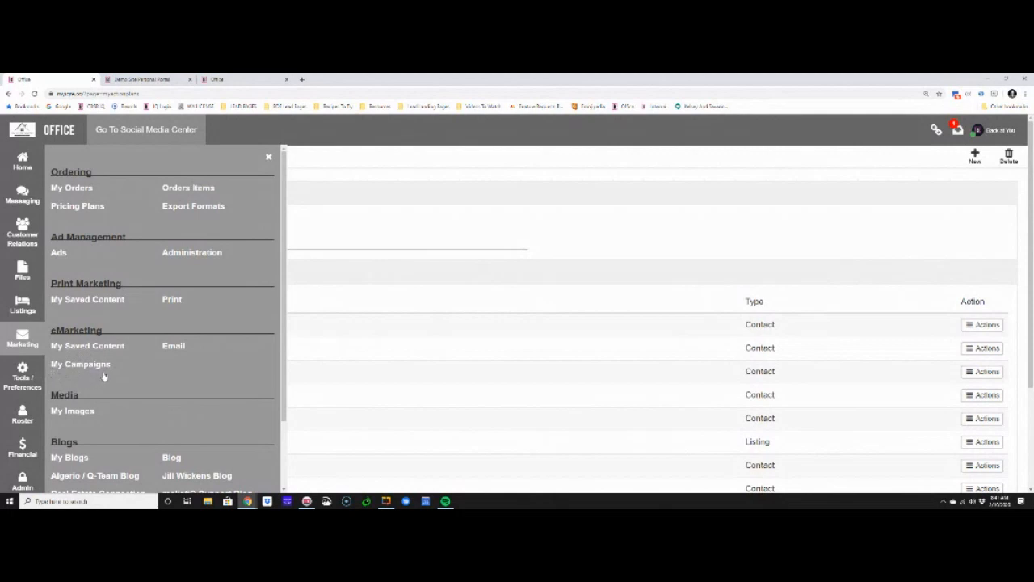
pyautogui.click(20, 391)
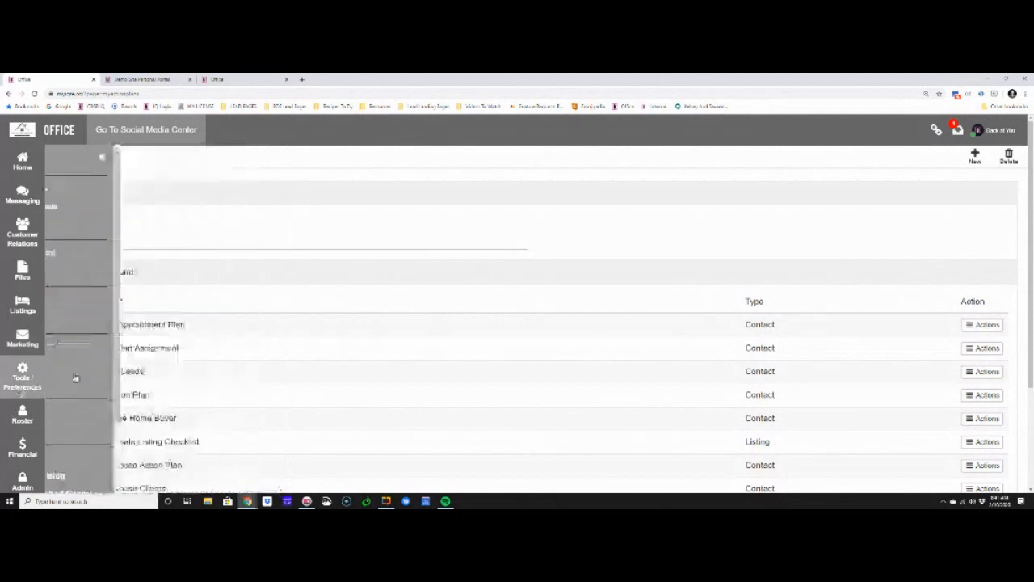
pyautogui.click(275, 158)
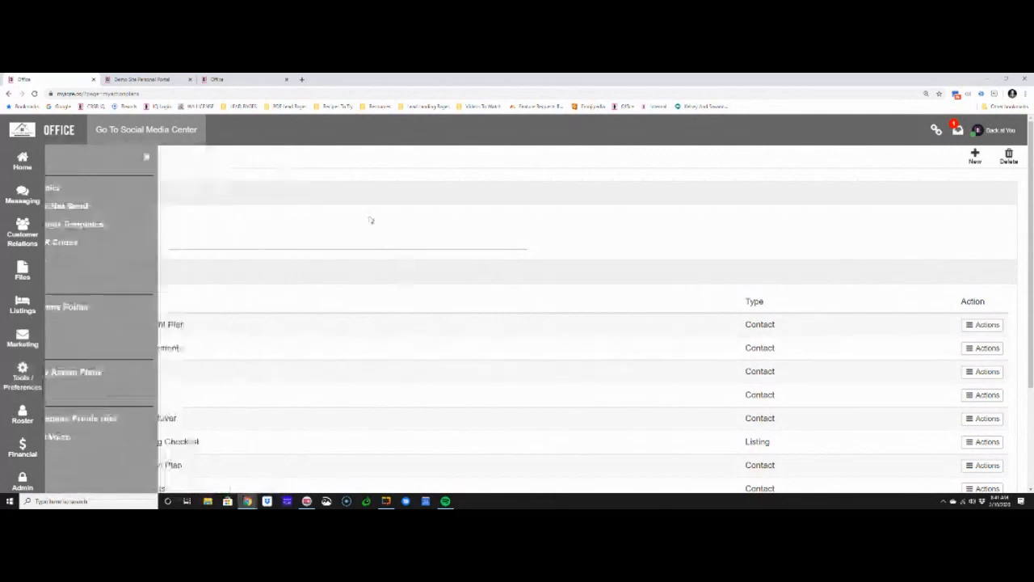
# Open the New Resale Listing Checklist action plan and start creating a new Automatic System Email item
pyautogui.scroll(-3, 396, 262)
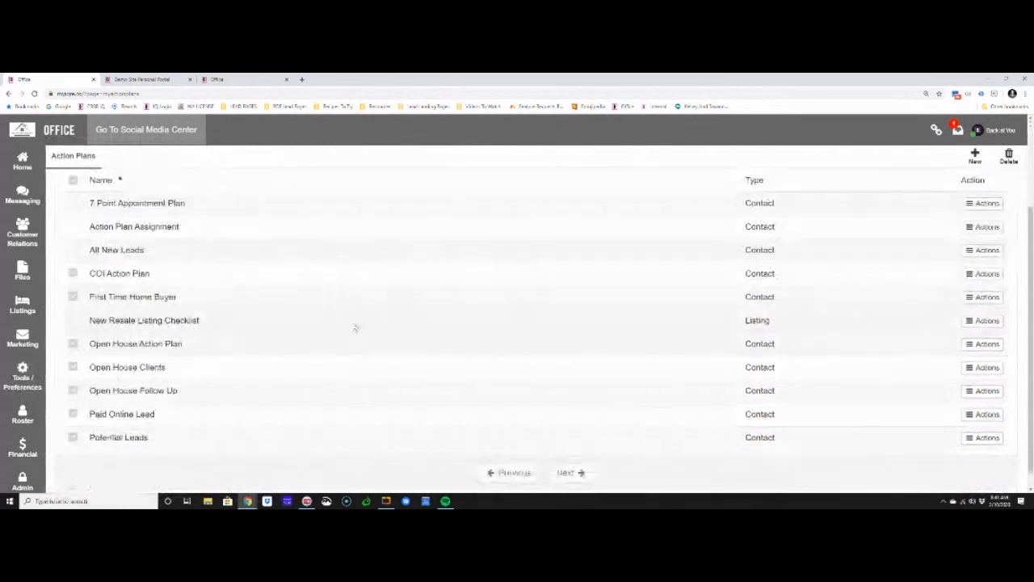
pyautogui.click(355, 327)
pyautogui.click(746, 185)
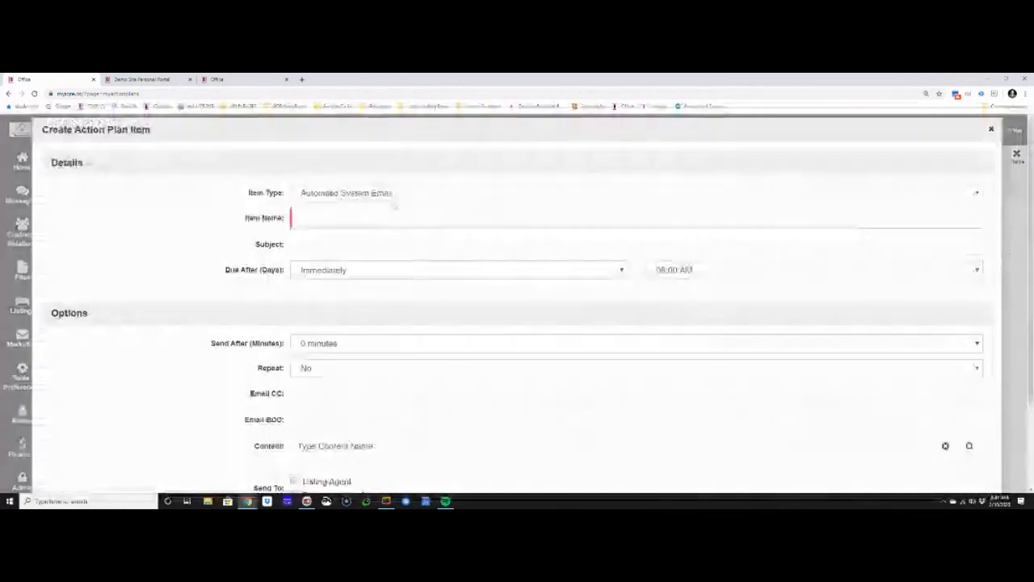
pyautogui.scroll(-2, 339, 323)
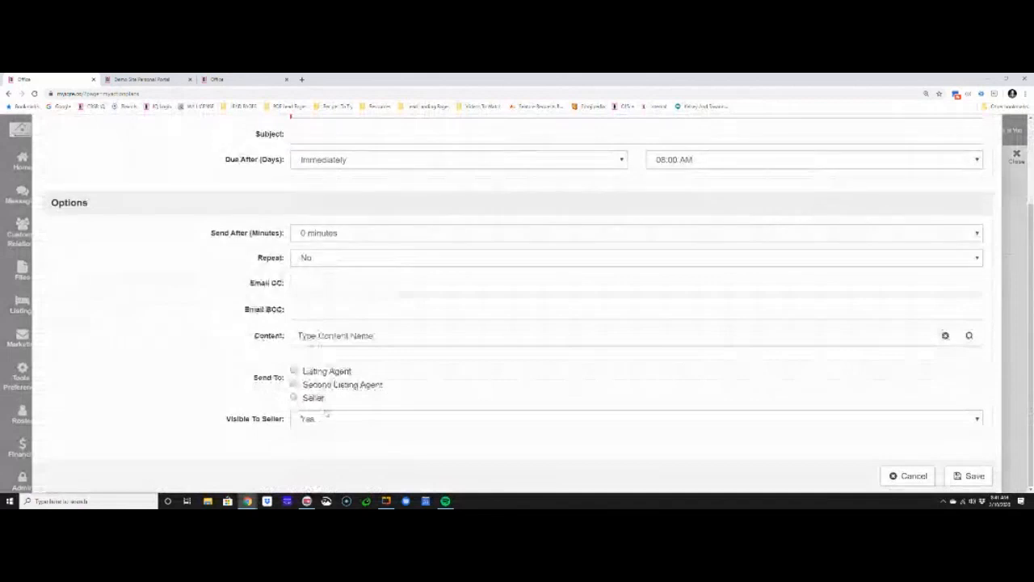
# Try choosing Blank Content 1 - 09/16/2019 from the Blank Content category as the item's content, and cancel the new item
pyautogui.click(970, 336)
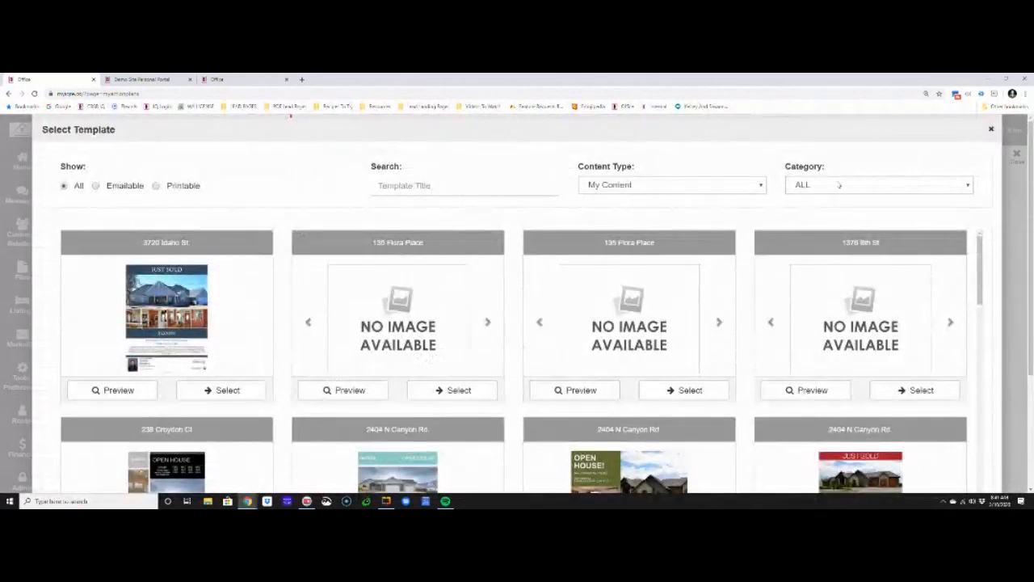
pyautogui.click(838, 185)
pyautogui.click(818, 209)
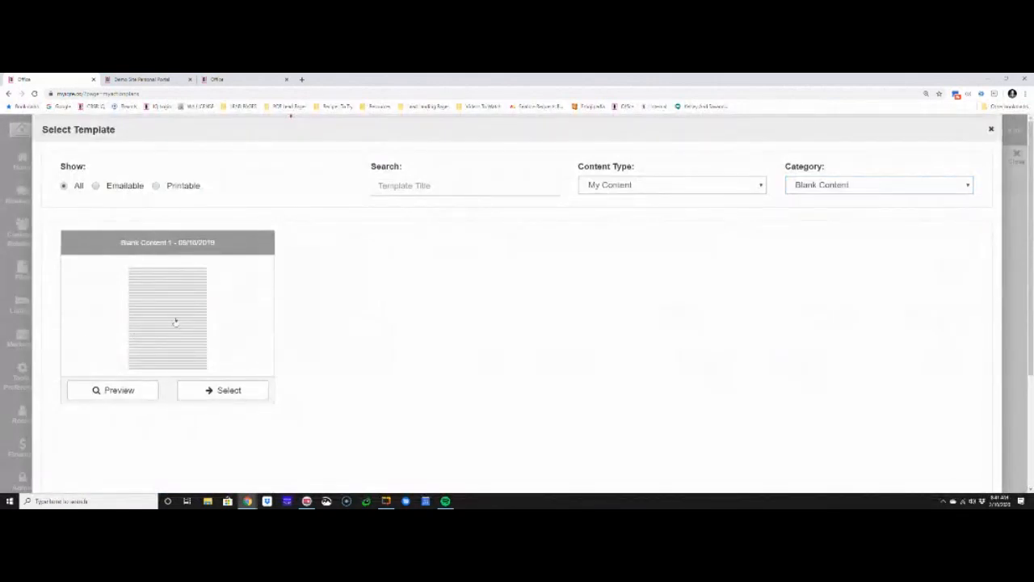
pyautogui.click(225, 391)
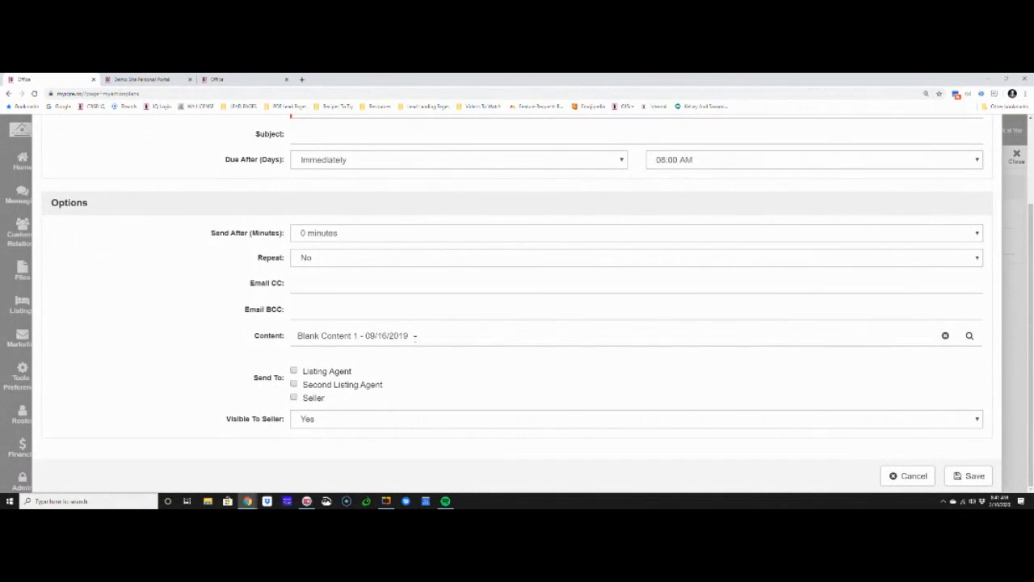
pyautogui.click(901, 476)
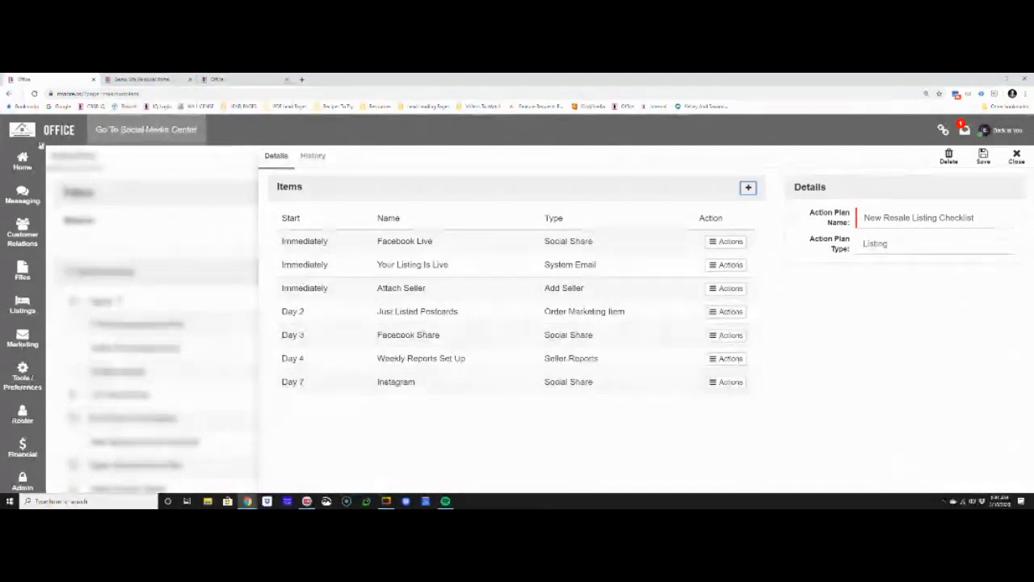
# Open Facebook in a new browser tab, go to the Back At You Office Masterminds group, and select its web address
pyautogui.click(302, 79)
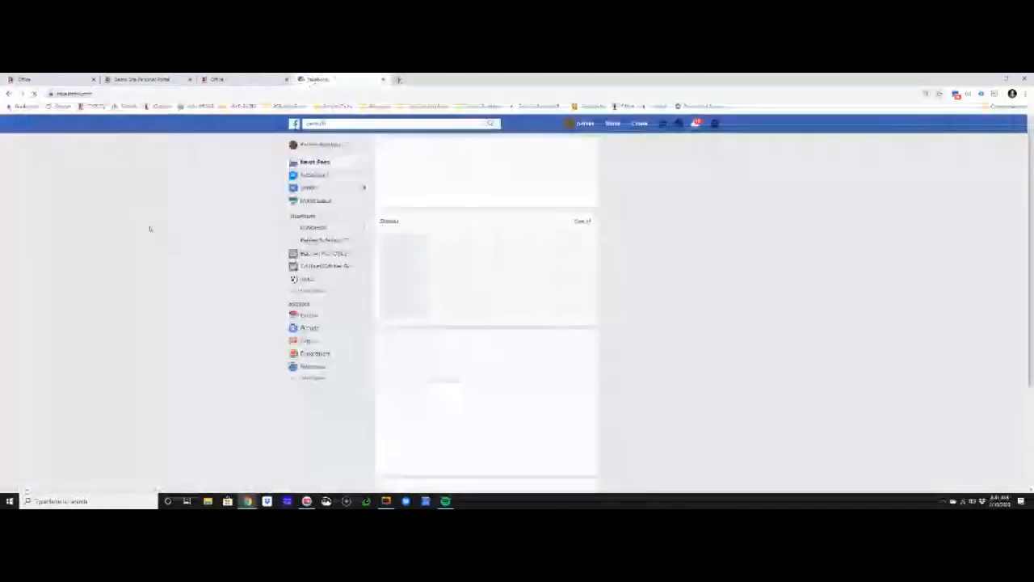
pyautogui.click(318, 255)
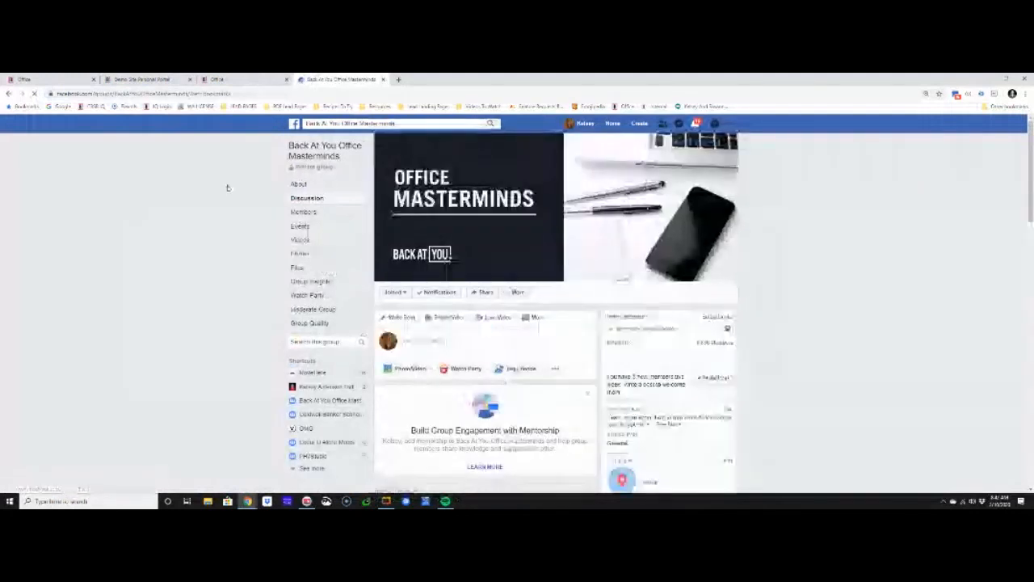
pyautogui.moveTo(187, 95); pyautogui.dragTo(56, 94)
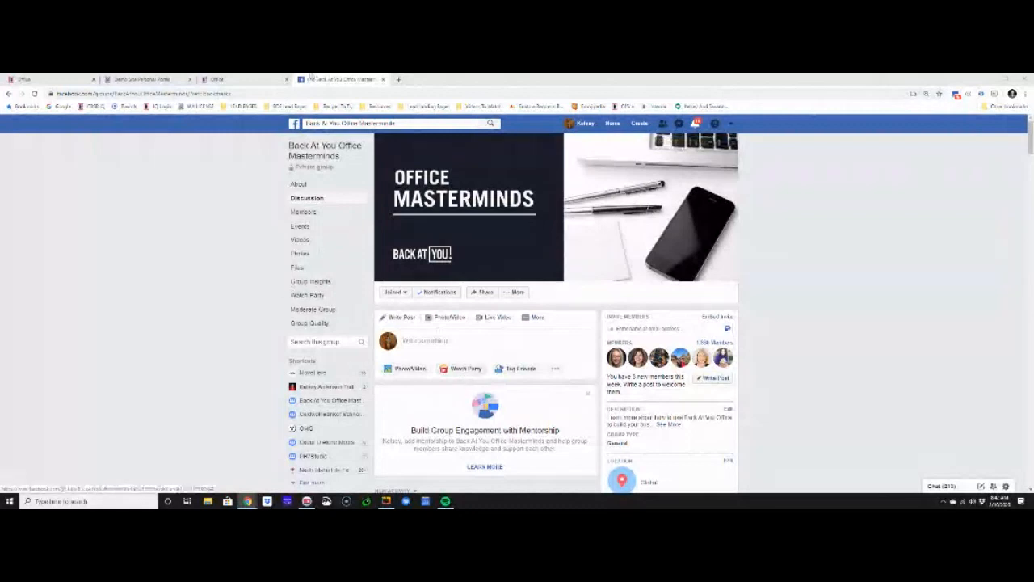
# Open youtube.com in another browser tab and go to the signed-in account's Back At You Office channel
pyautogui.click(399, 80)
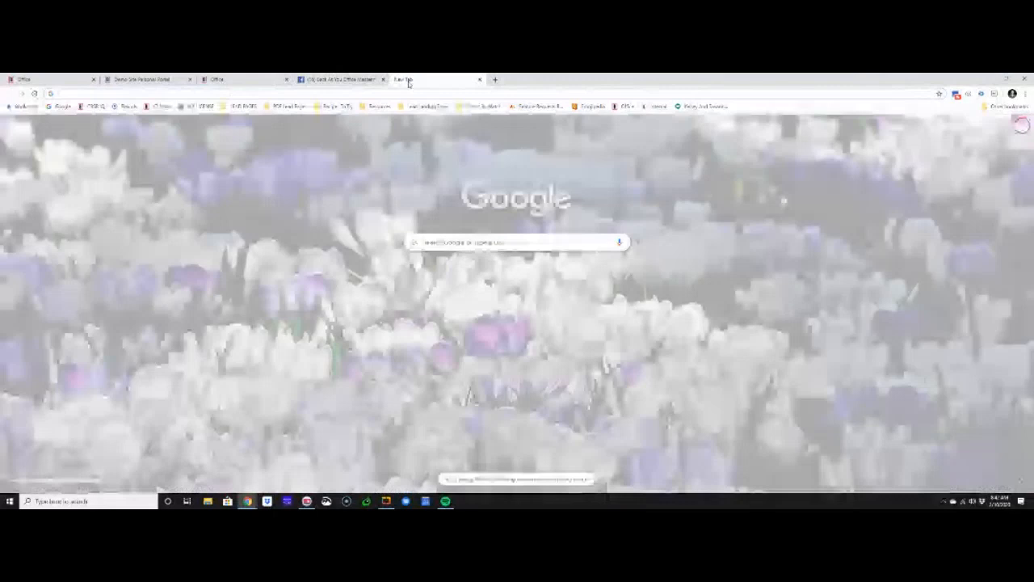
pyautogui.write('youtube.com')
pyautogui.press('Return')
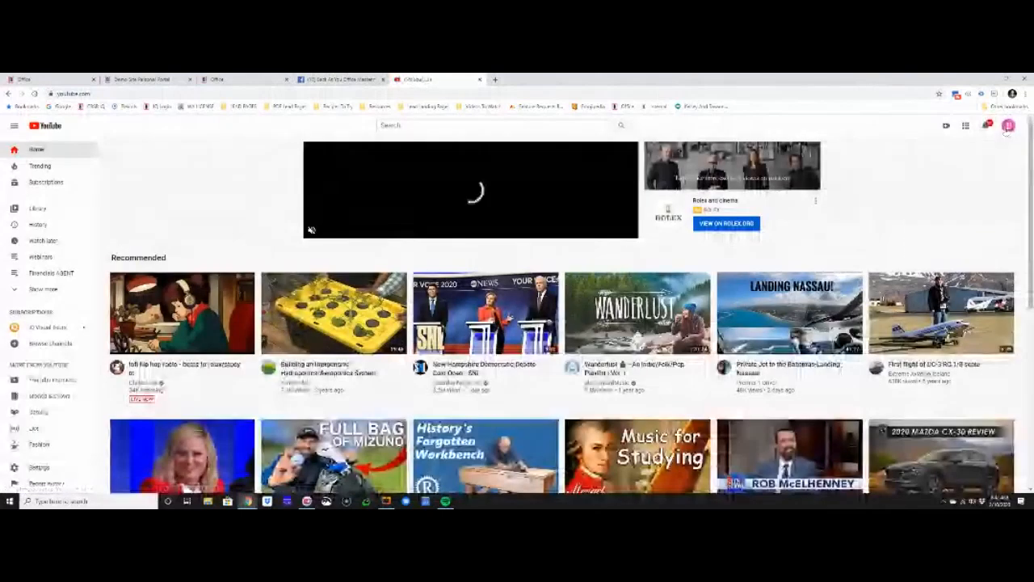
pyautogui.click(1009, 125)
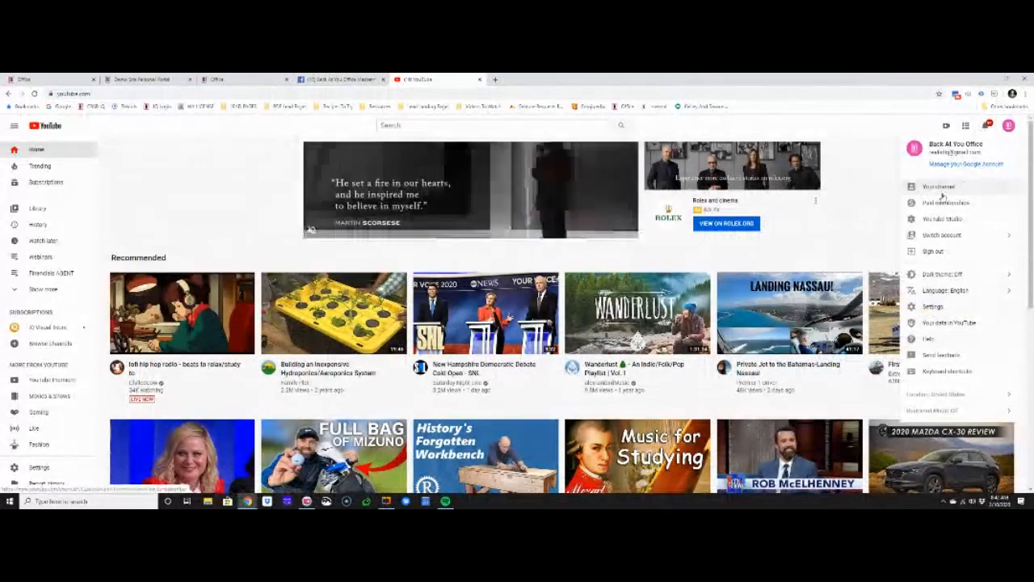
pyautogui.click(939, 186)
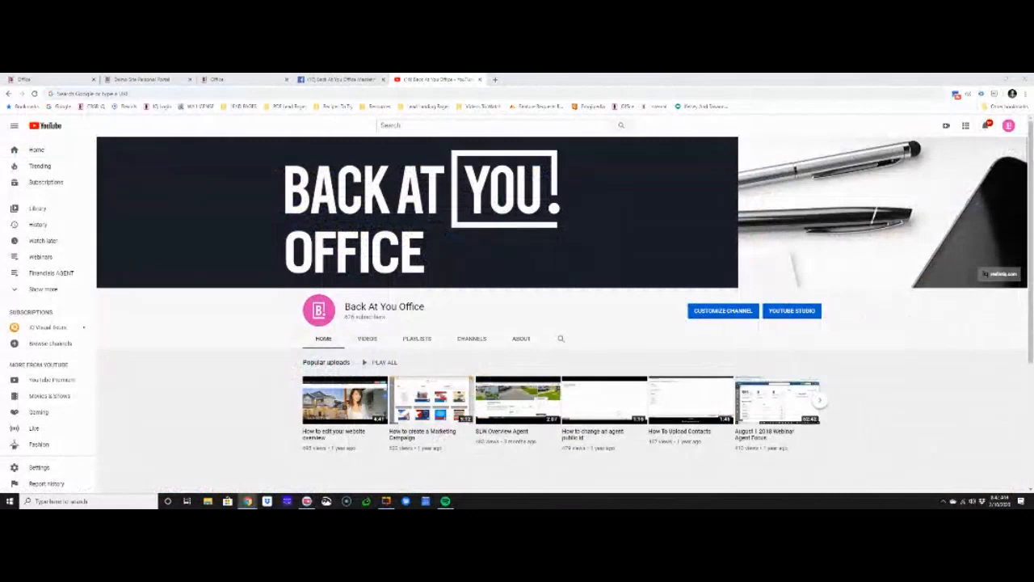
# Search the Back At You Office channel for Action Plans videos
pyautogui.click(561, 339)
pyautogui.write('Ag')
pyautogui.write('tion Plans')
pyautogui.press('Return')
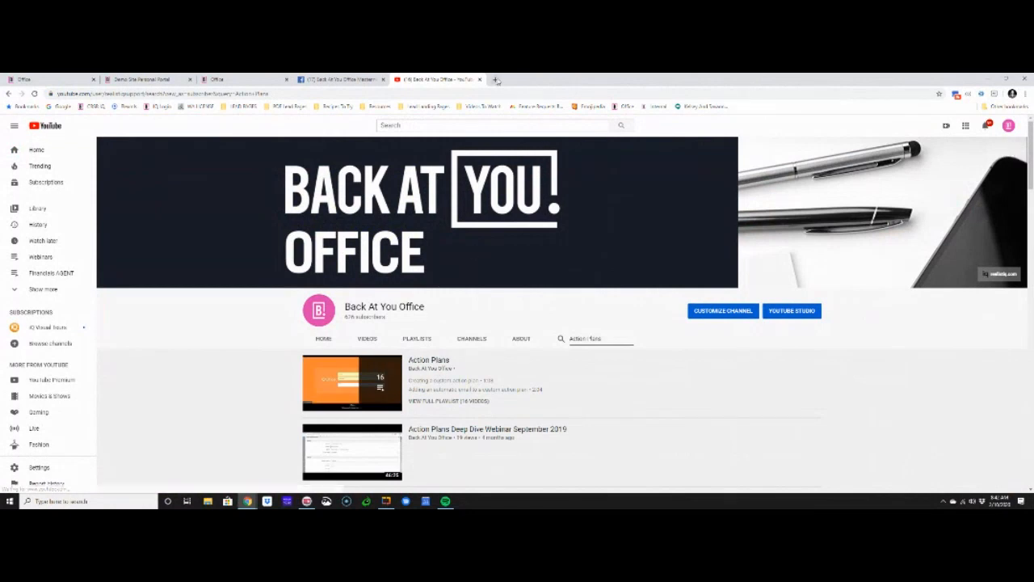
# Open the upcoming sessions page of Zoho ShowTime in a new browser tab
pyautogui.click(495, 79)
pyautogui.write('re')
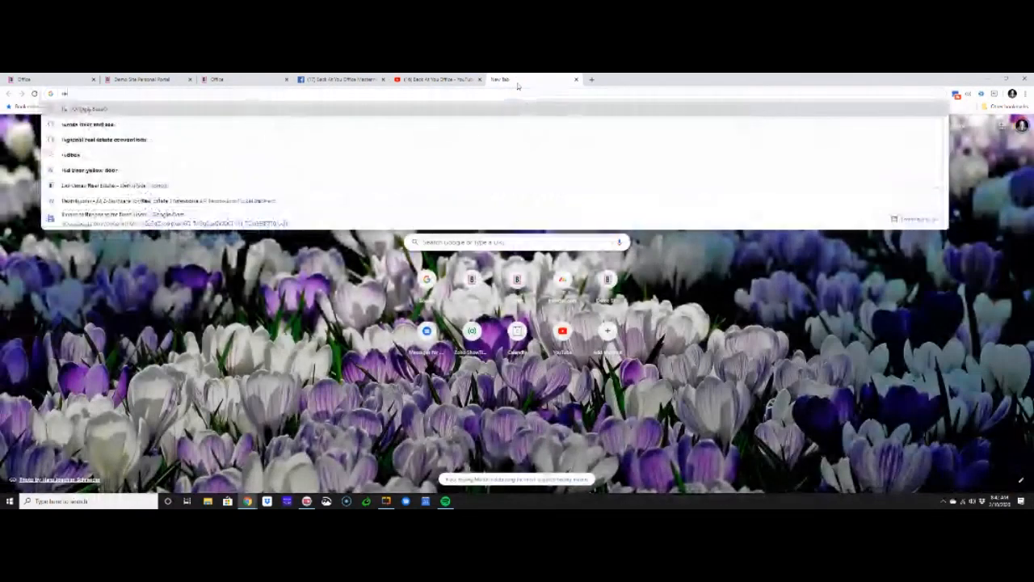
pyautogui.write('al')
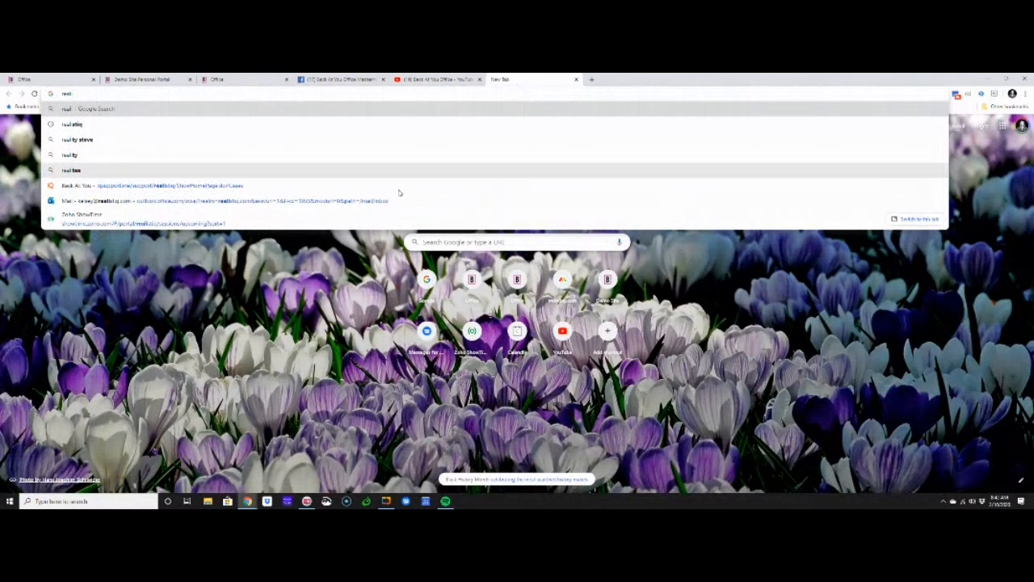
pyautogui.click(315, 223)
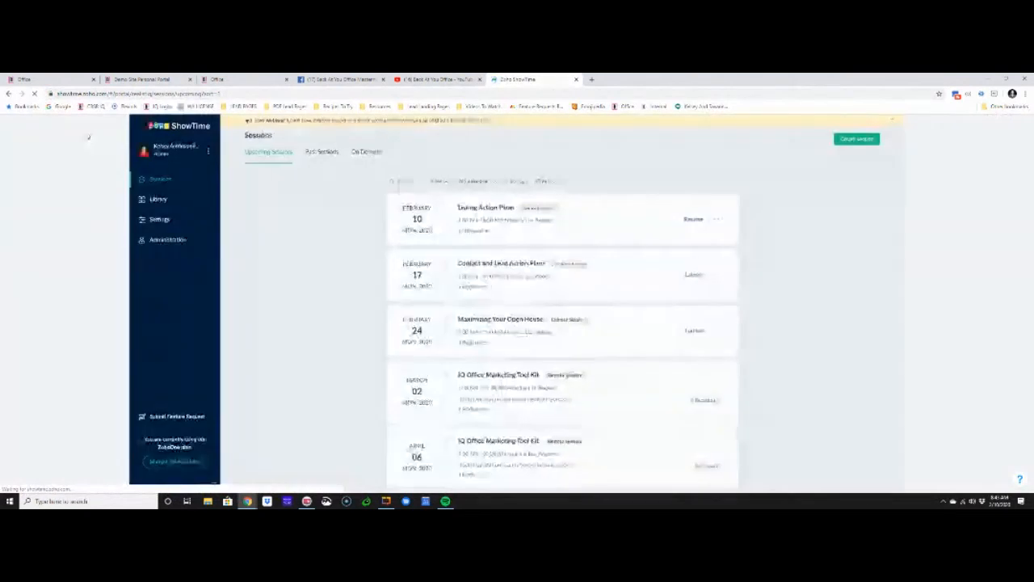
pyautogui.click(200, 156)
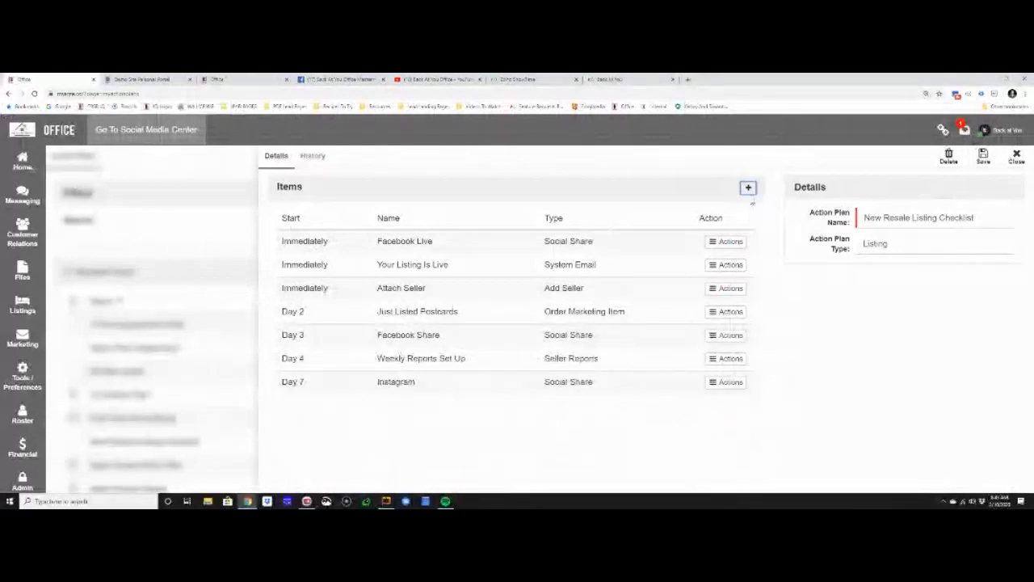
# Start another item in the New Resale Listing Checklist plan and examine its Send To recipient options
pyautogui.click(749, 190)
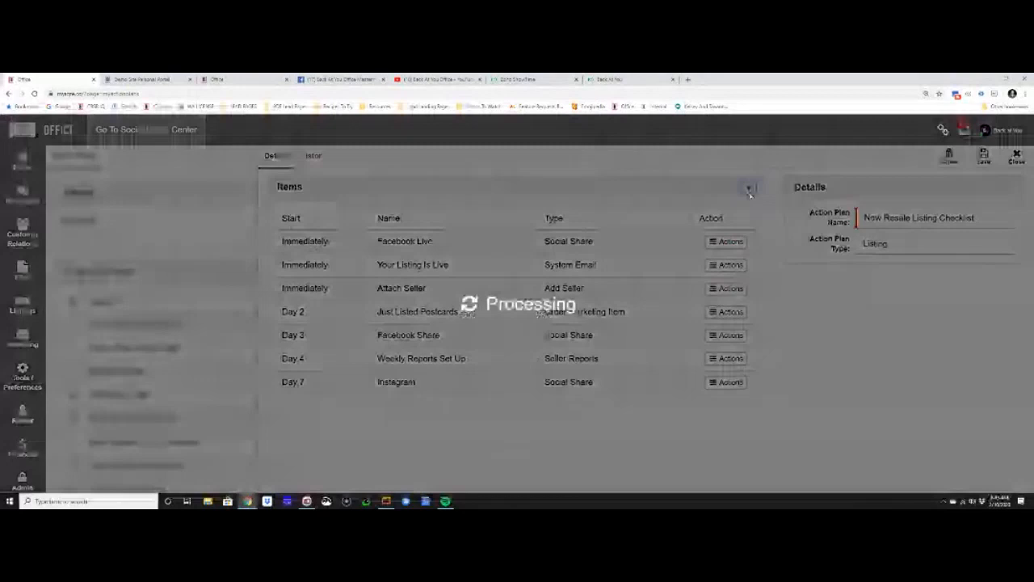
pyautogui.scroll(-2, 598, 234)
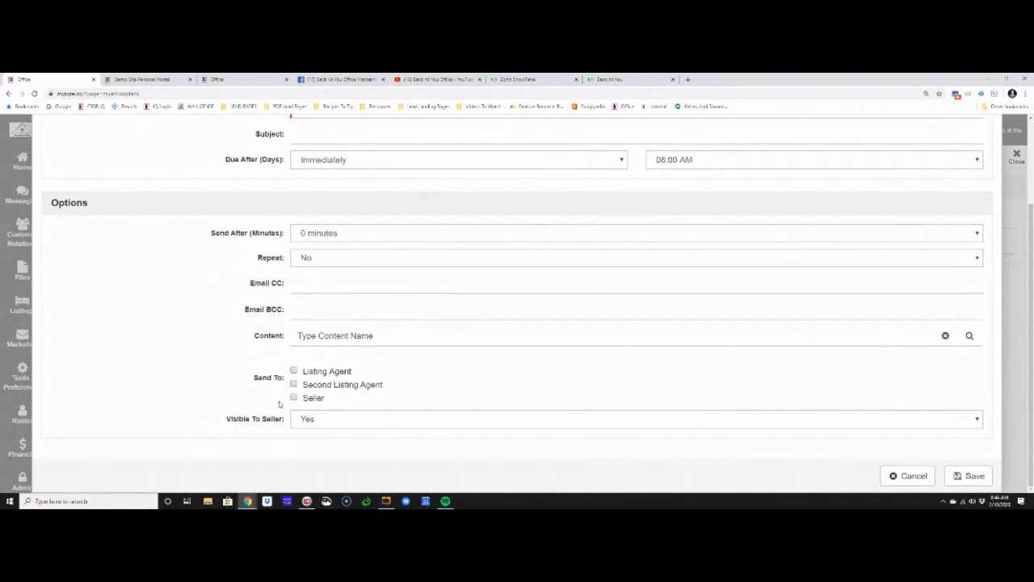
pyautogui.moveTo(259, 377); pyautogui.dragTo(285, 378)
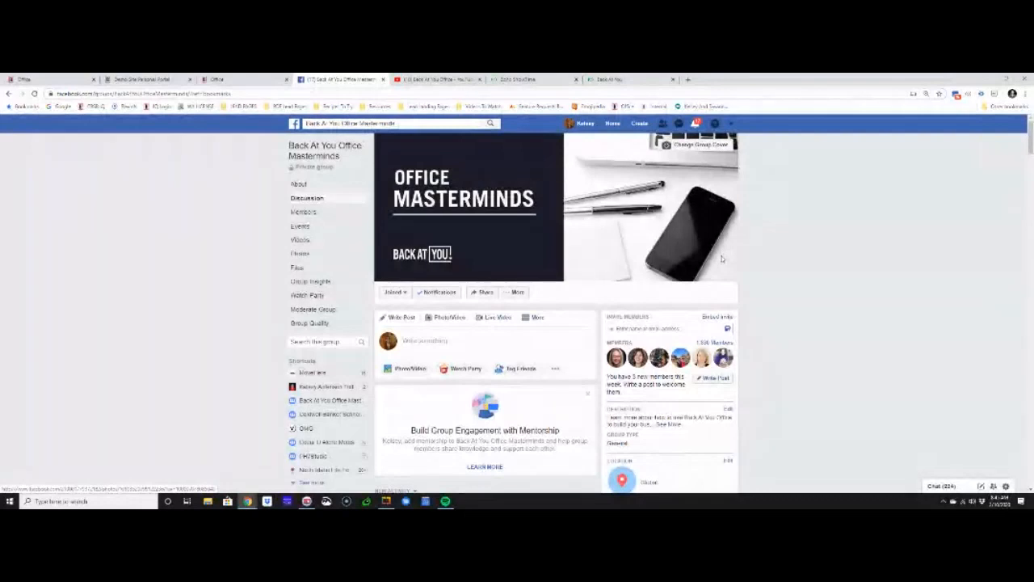
# Switch to the Back At You Office Masterminds Facebook group and look through its page
pyautogui.scroll(-1, 437, 421)
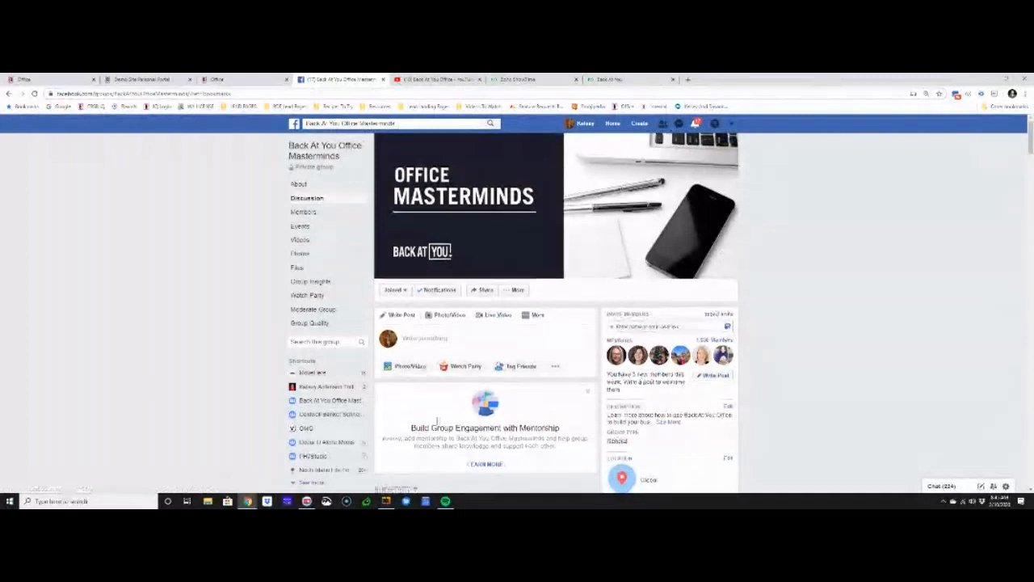